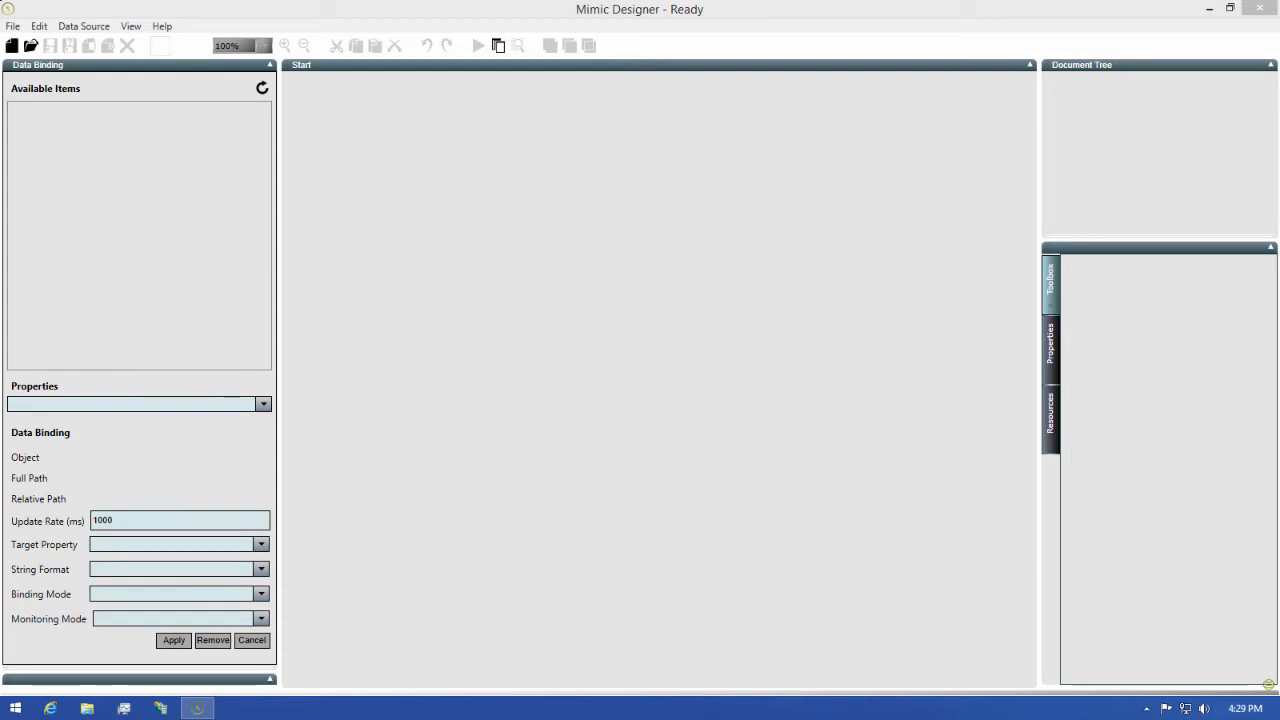
Step: Create a new canvas-type mimic document named "Canvas Mimic"
{"action": "left_click", "coordinate": [11, 45]}
{"action": "left_click", "coordinate": [503, 202]}
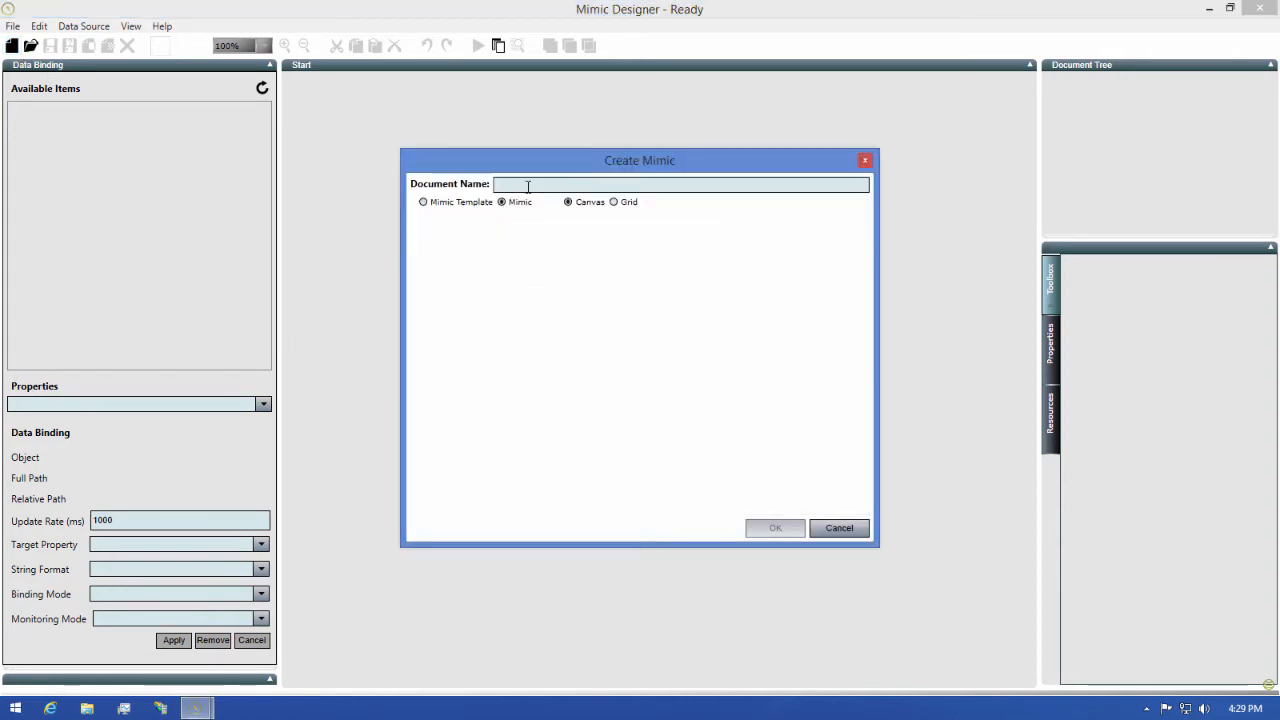
{"action": "type", "text": "Canvas Mimic"}
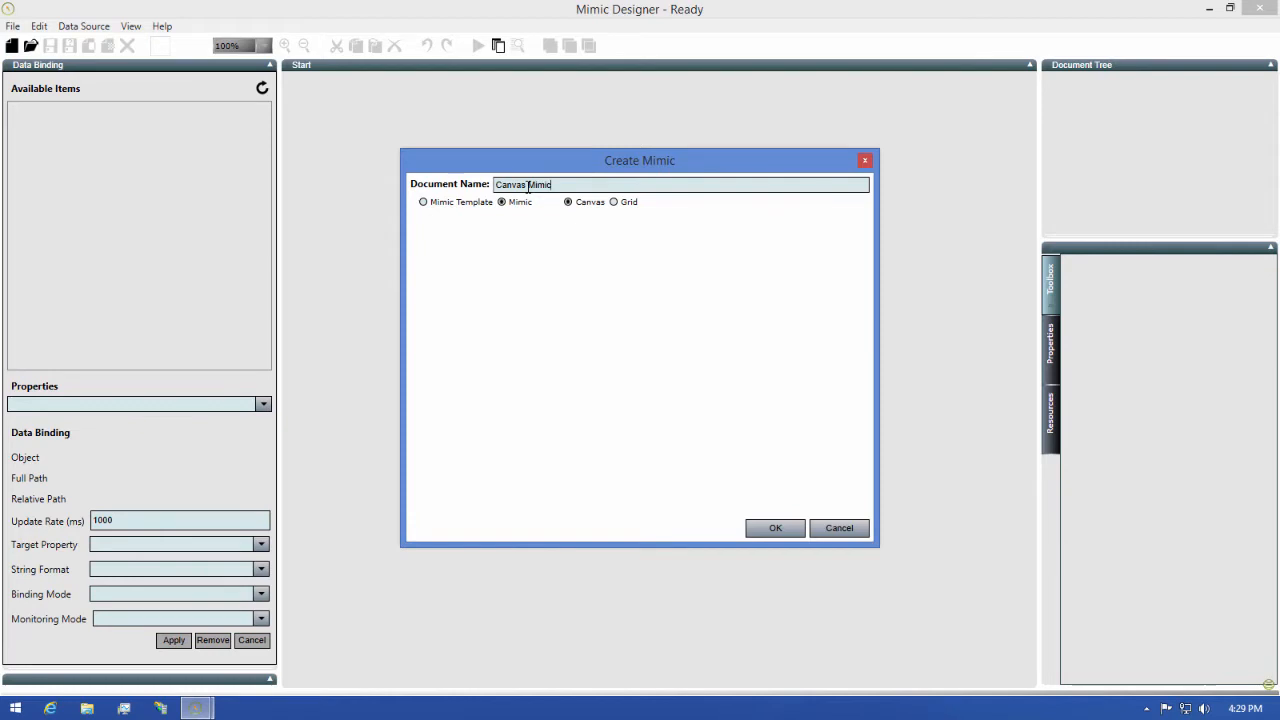
{"action": "left_click", "coordinate": [775, 527]}
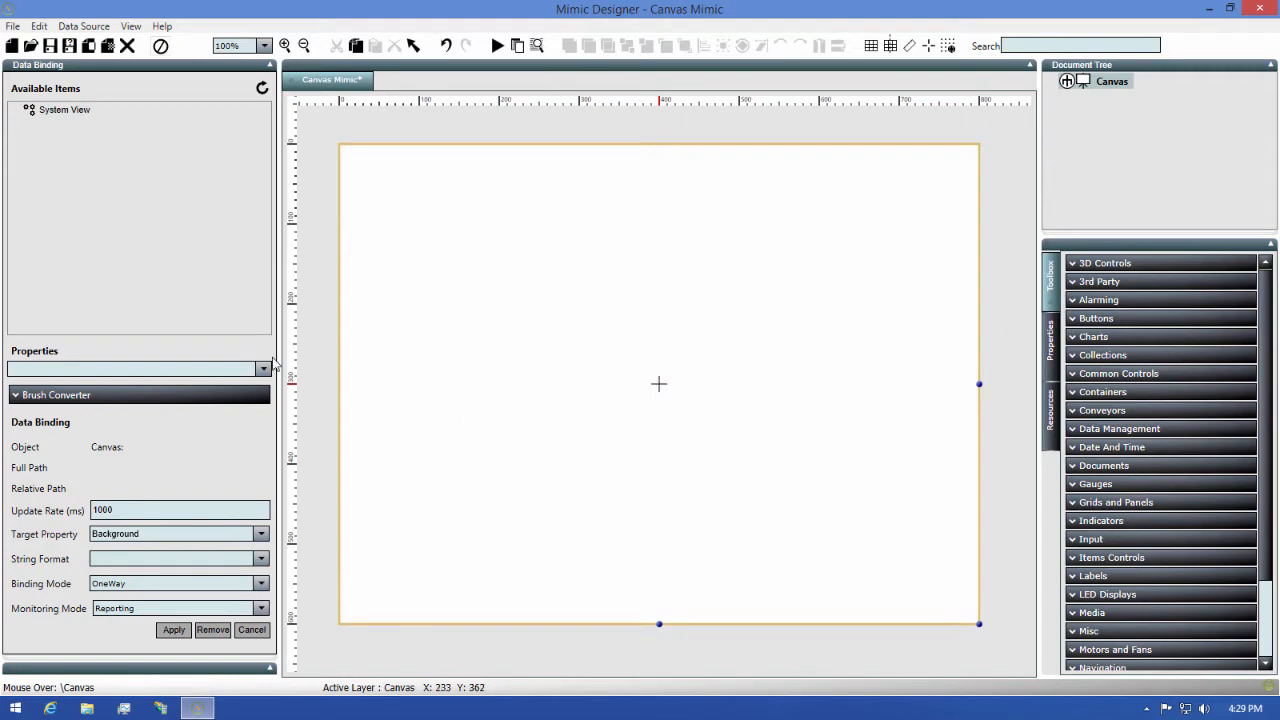
Step: Hide the Data Binding, Activity Log and Document Tree panes, and widen the remaining Toolbox pane
{"action": "right_click", "coordinate": [121, 66]}
{"action": "left_click", "coordinate": [156, 89]}
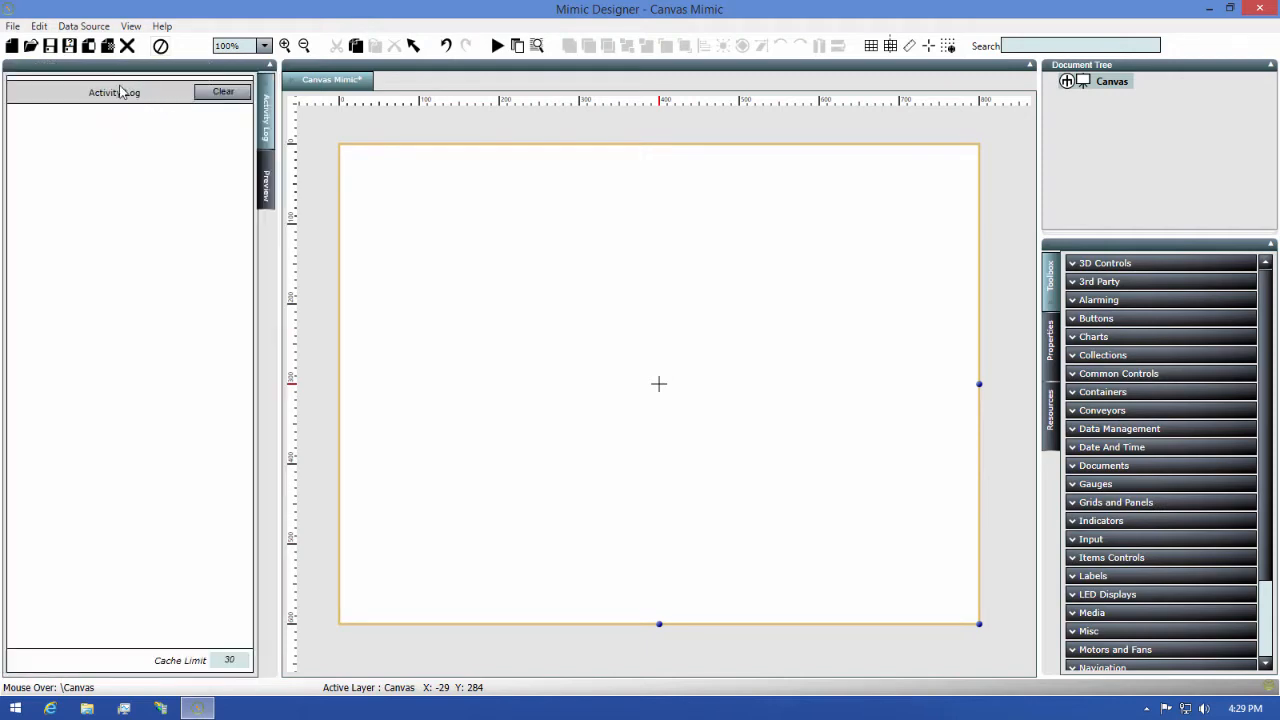
{"action": "right_click", "coordinate": [126, 76]}
{"action": "left_click", "coordinate": [157, 117]}
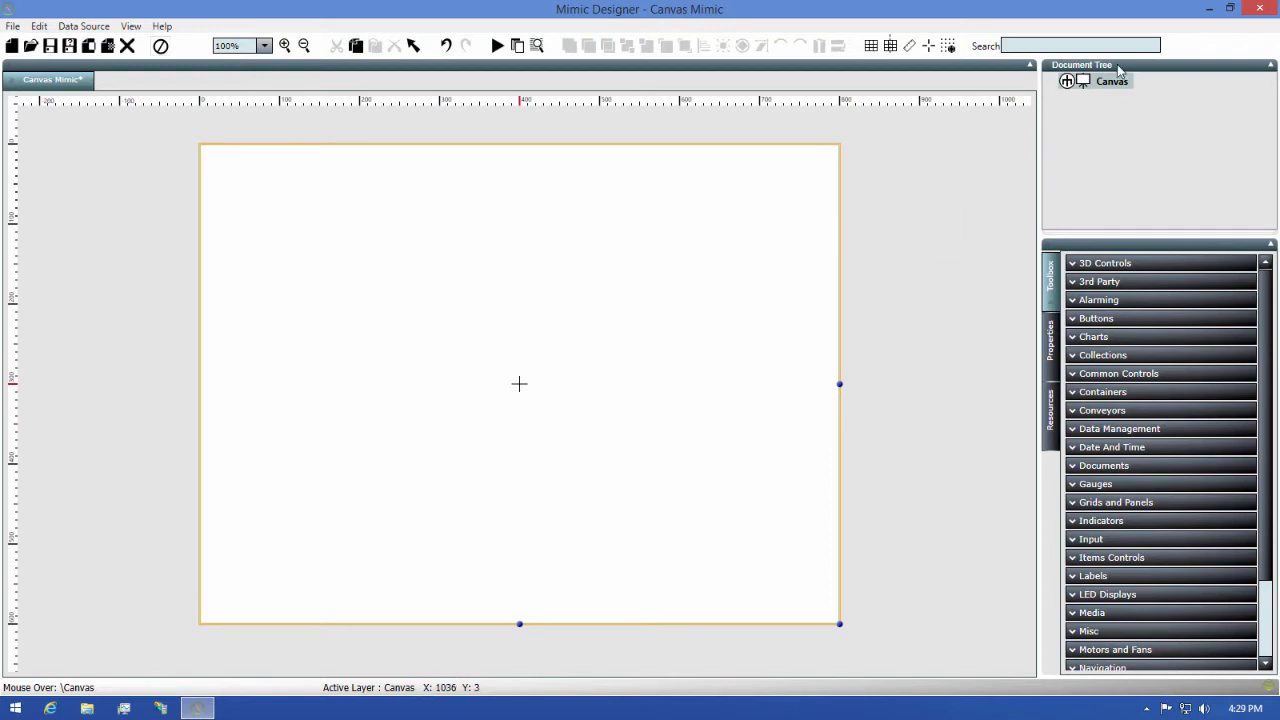
{"action": "right_click", "coordinate": [1118, 68]}
{"action": "left_click", "coordinate": [1157, 94]}
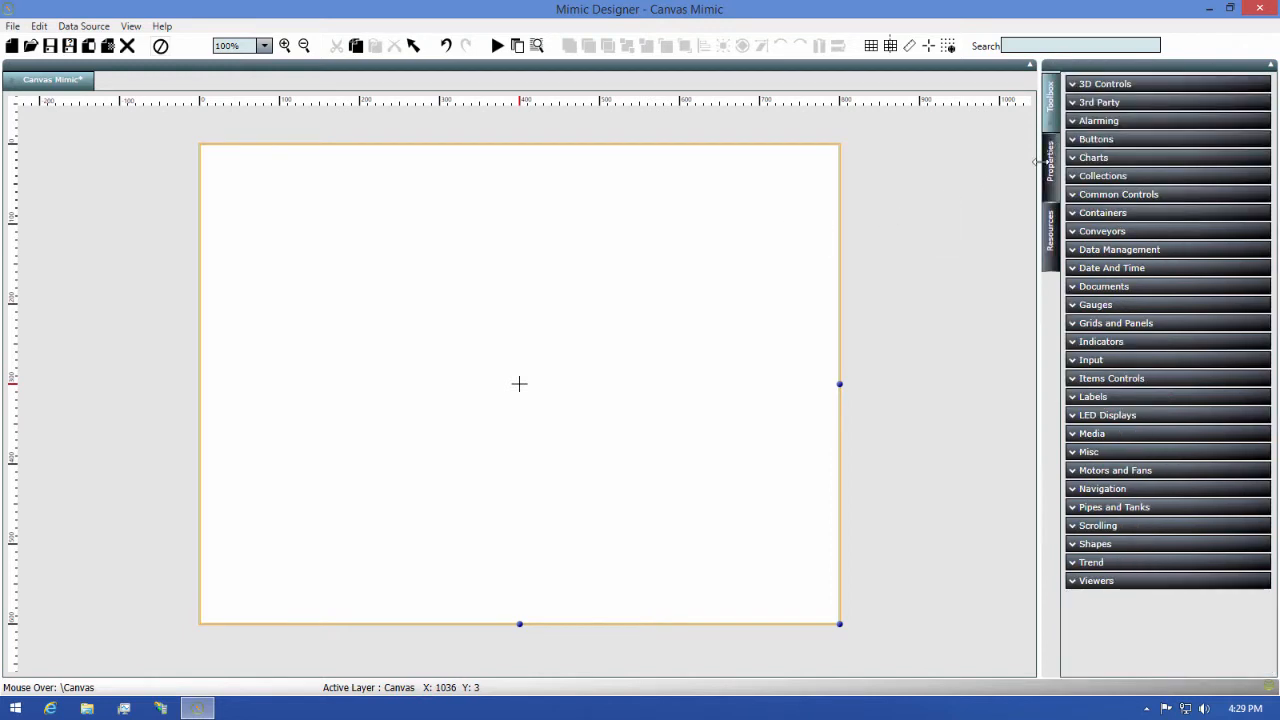
{"action": "left_click_drag", "start_coordinate": [1037, 161], "coordinate": [845, 182]}
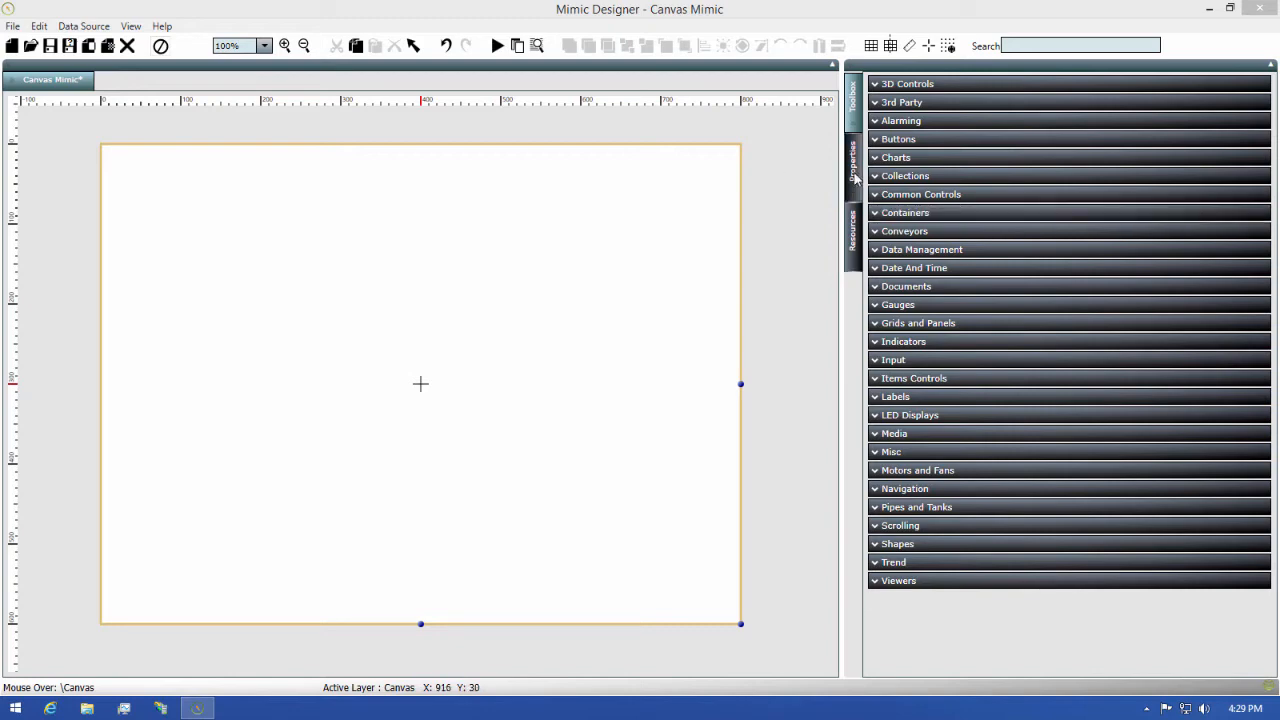
Step: Draw a Grid control about 783 wide and 133 high across the lower part of the canvas
{"action": "left_click", "coordinate": [966, 326]}
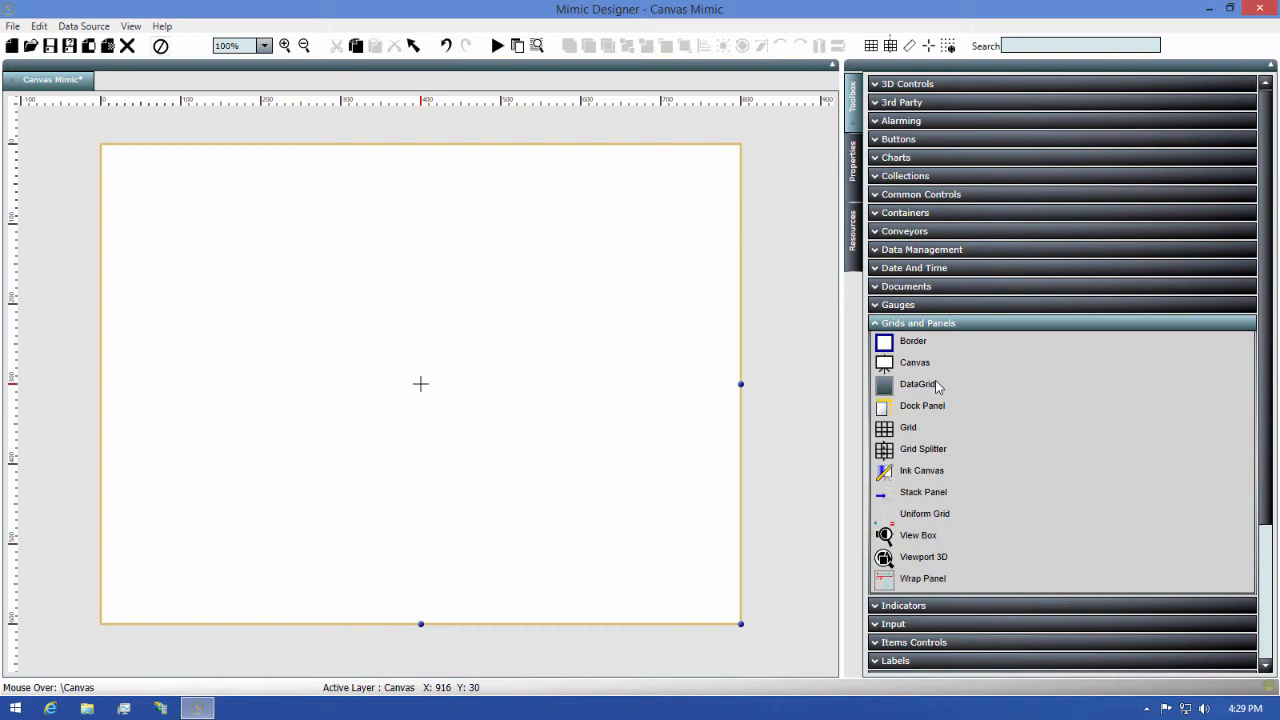
{"action": "left_click", "coordinate": [884, 432]}
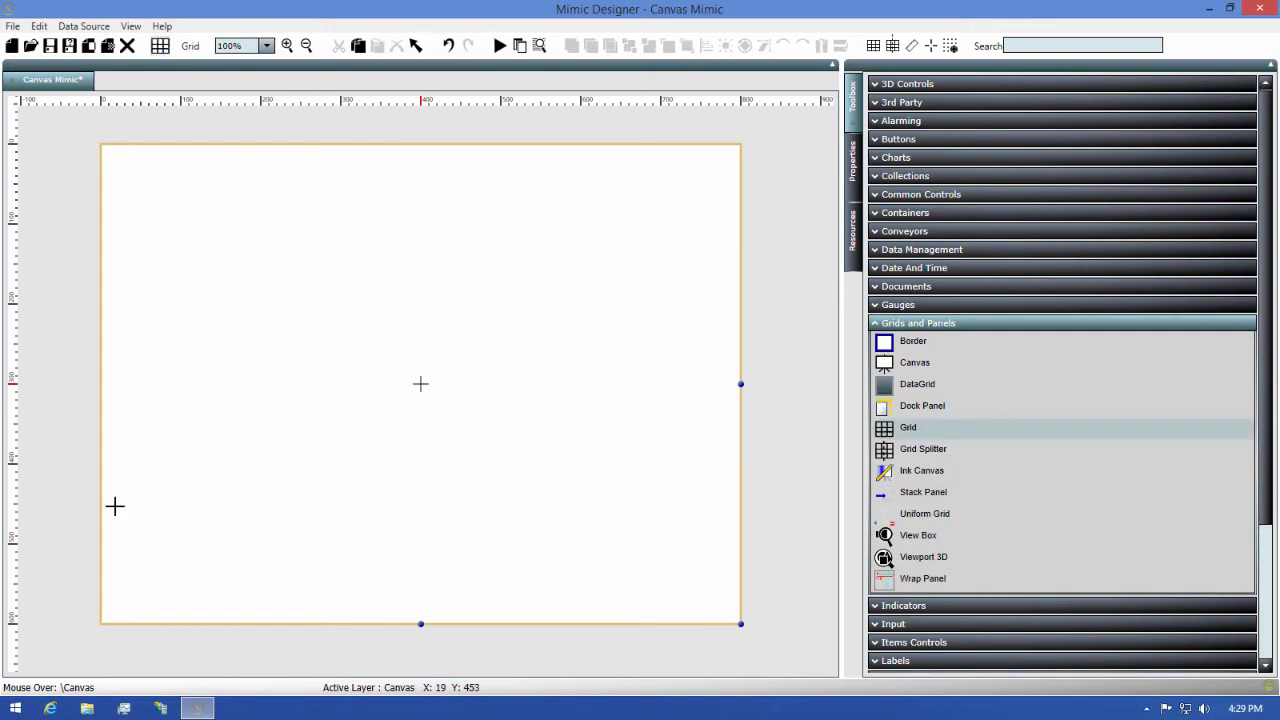
{"action": "left_click_drag", "start_coordinate": [110, 505], "coordinate": [736, 611]}
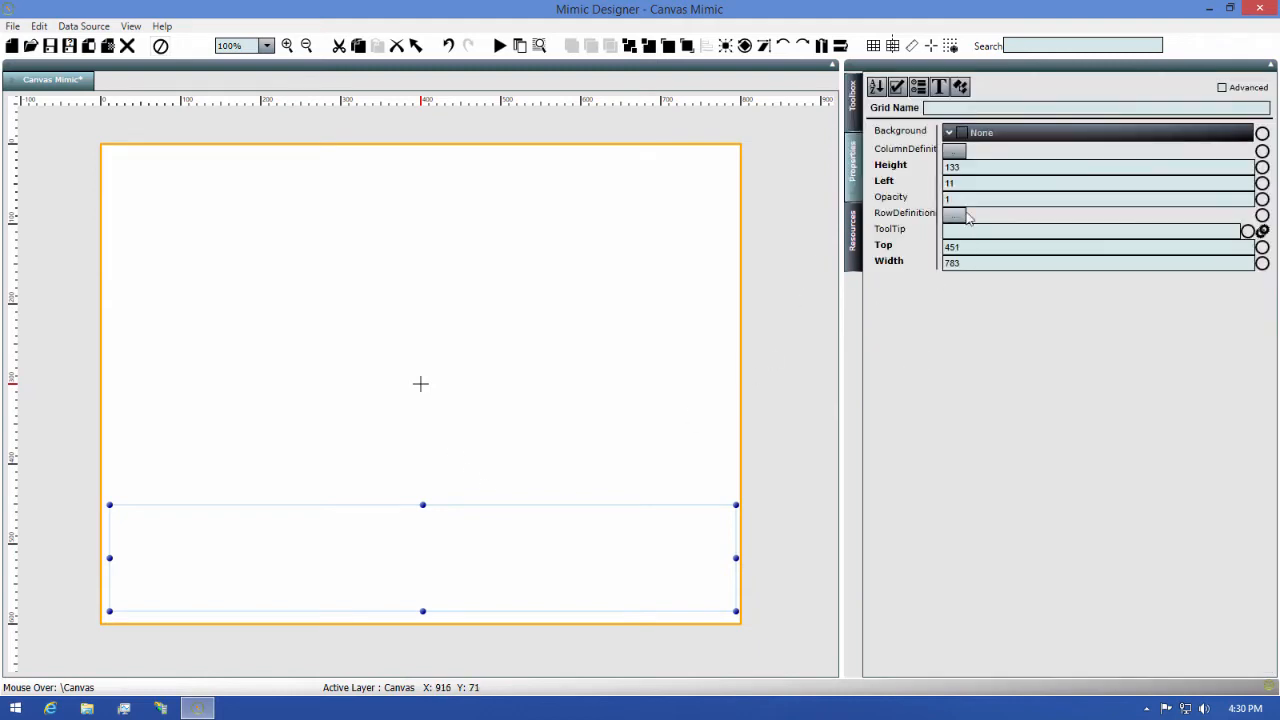
Step: Set the grid's width to 800, height to 125, left position to 0 and top position to 475
{"action": "type", "text": "800"}
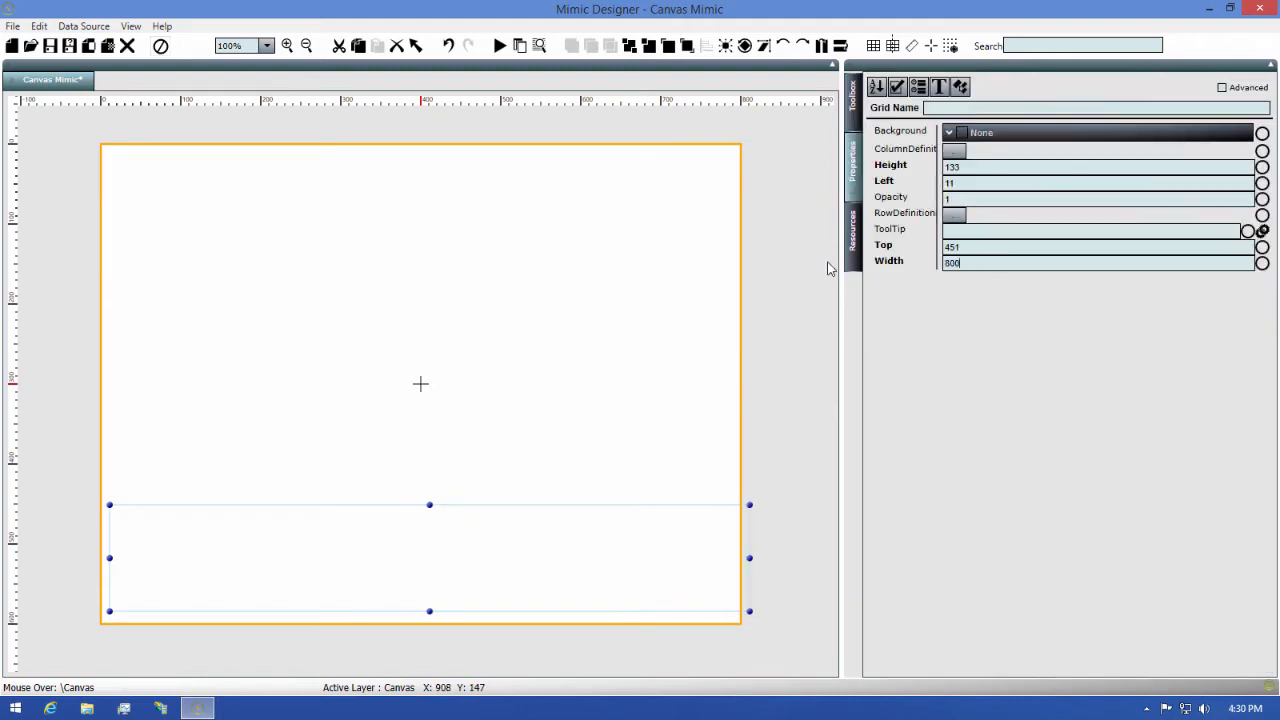
{"action": "left_click_drag", "start_coordinate": [969, 171], "coordinate": [944, 171]}
{"action": "type", "text": "125"}
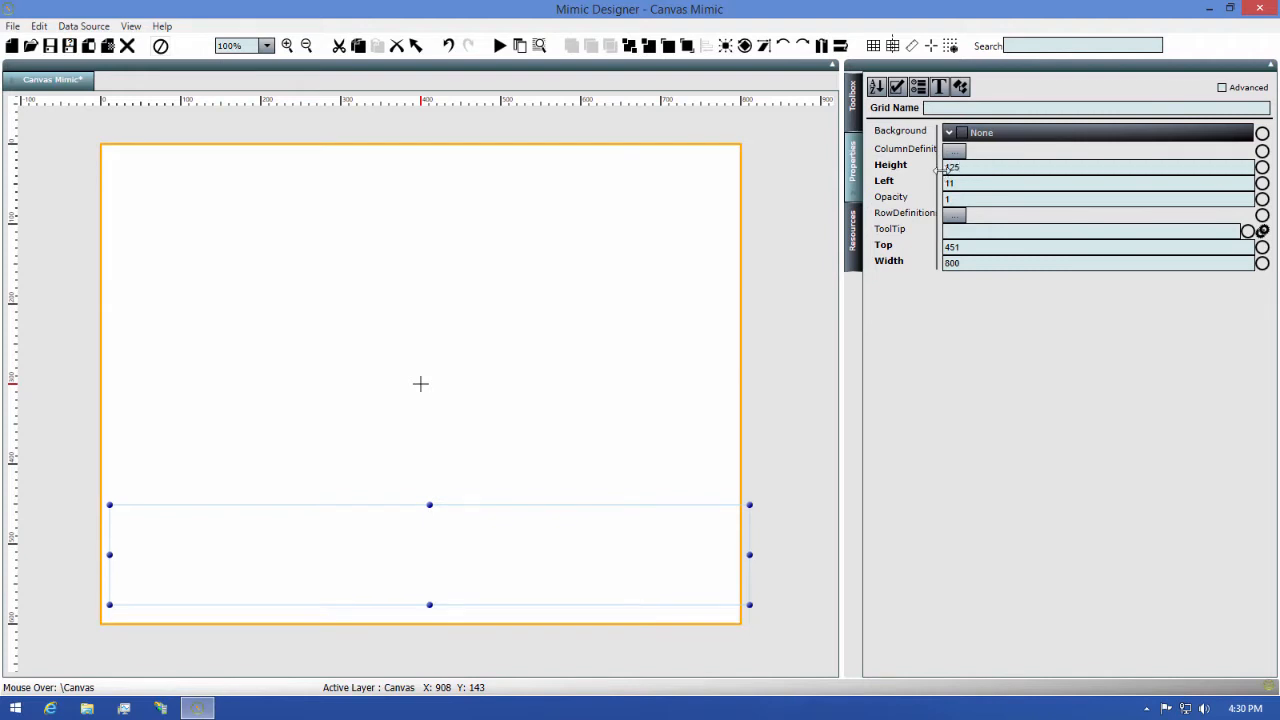
{"action": "left_click_drag", "start_coordinate": [991, 184], "coordinate": [862, 187]}
{"action": "type", "text": "0"}
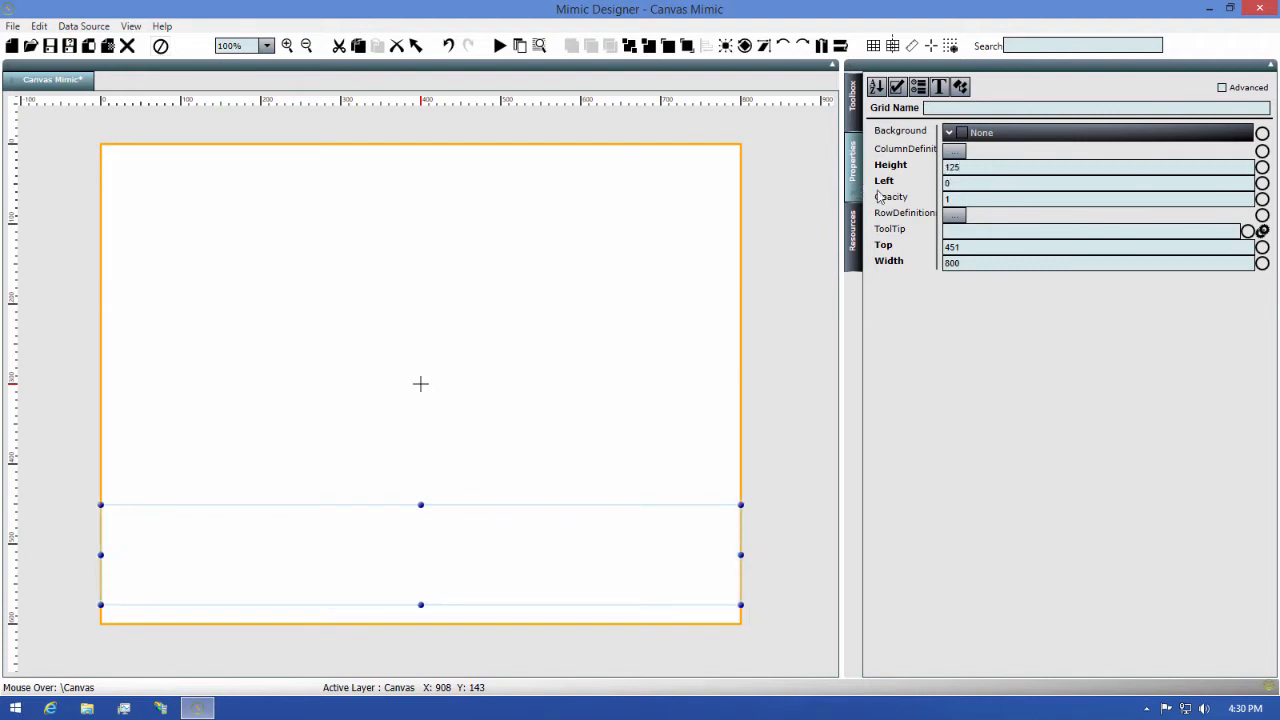
{"action": "left_click", "coordinate": [1020, 252]}
{"action": "left_click_drag", "start_coordinate": [933, 252], "coordinate": [922, 252]}
{"action": "type", "text": "475"}
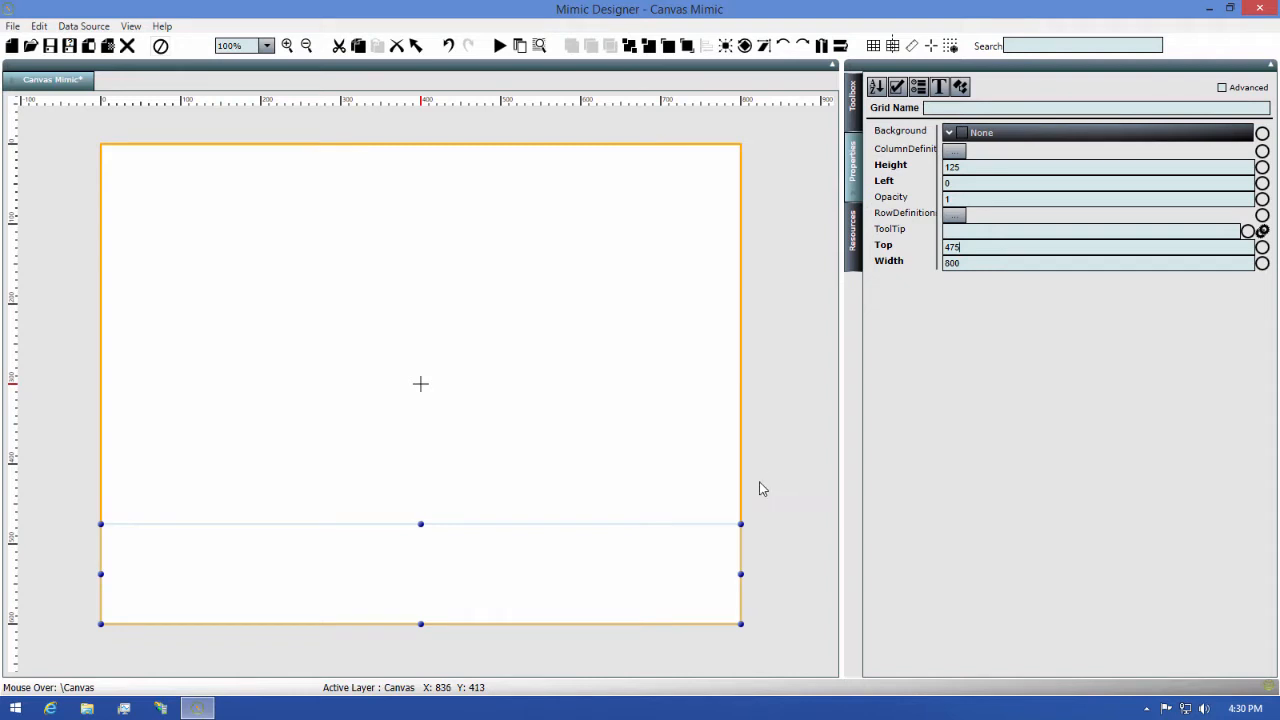
Step: Make the grid the active layer and divide it into three columns and three rows
{"action": "right_click", "coordinate": [594, 560]}
{"action": "left_click", "coordinate": [643, 373]}
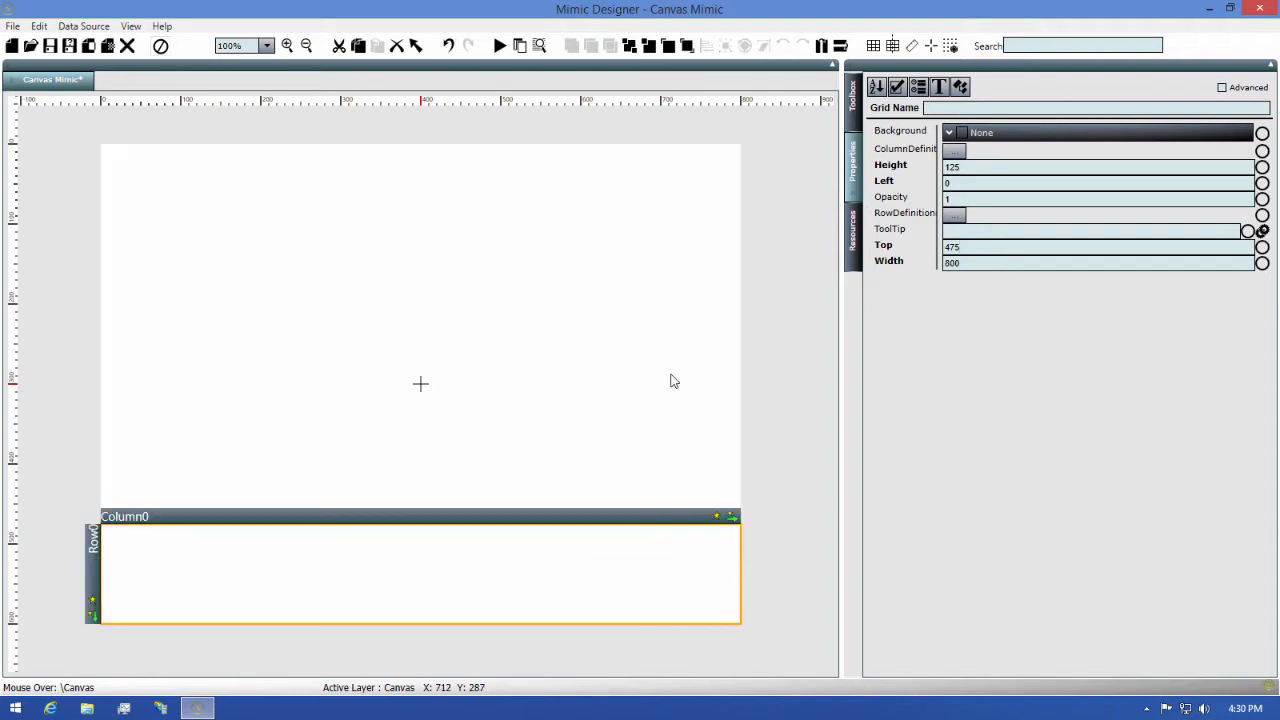
{"action": "left_click", "coordinate": [732, 518]}
{"action": "left_click", "coordinate": [732, 518]}
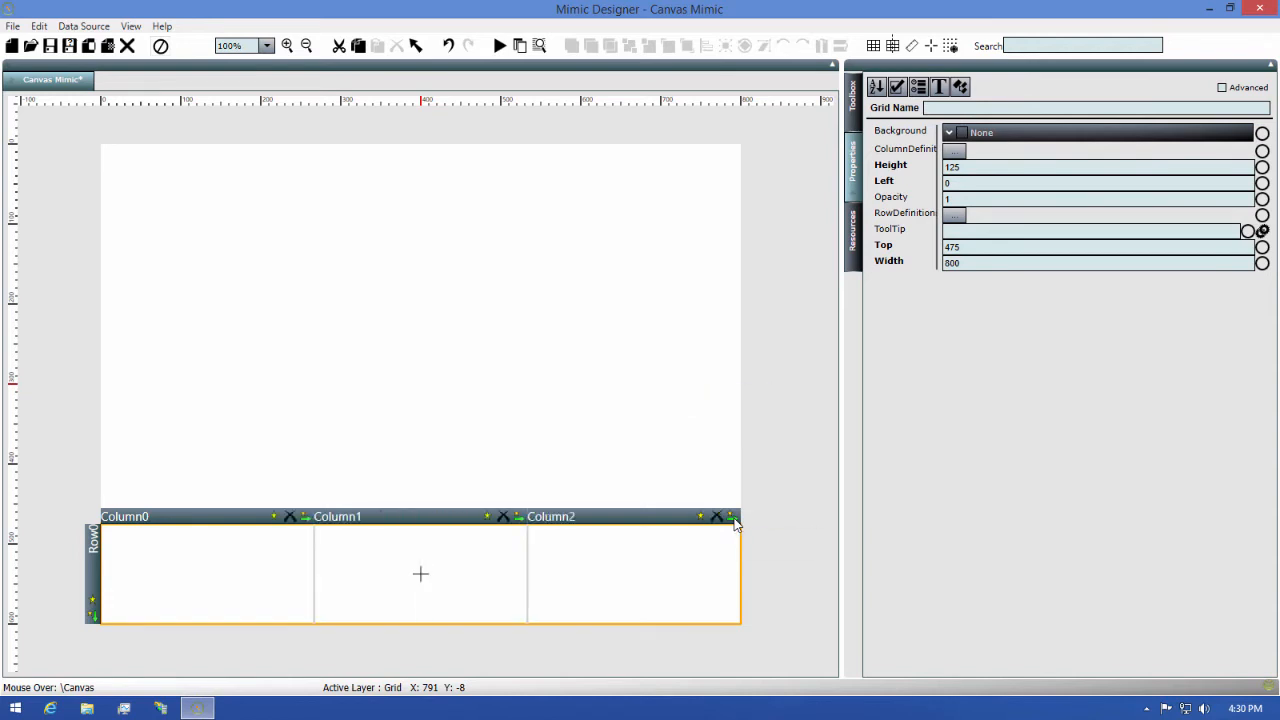
{"action": "left_click", "coordinate": [95, 617]}
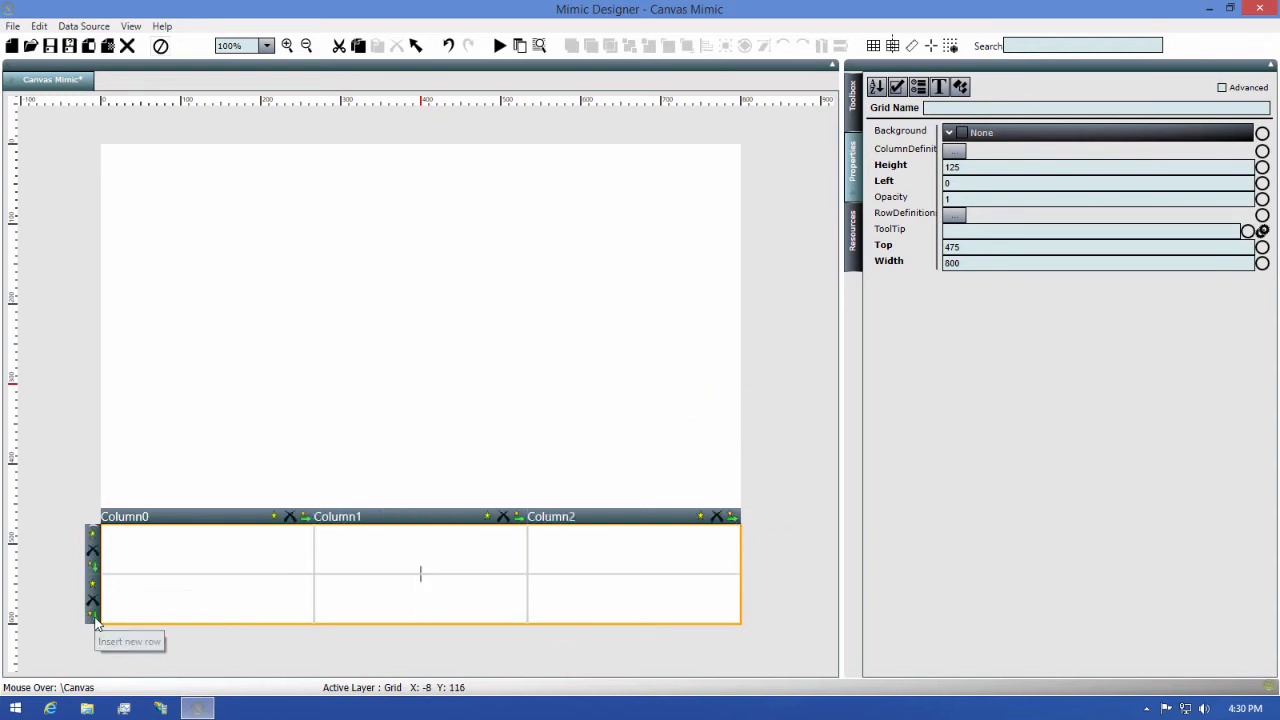
{"action": "left_click", "coordinate": [95, 617]}
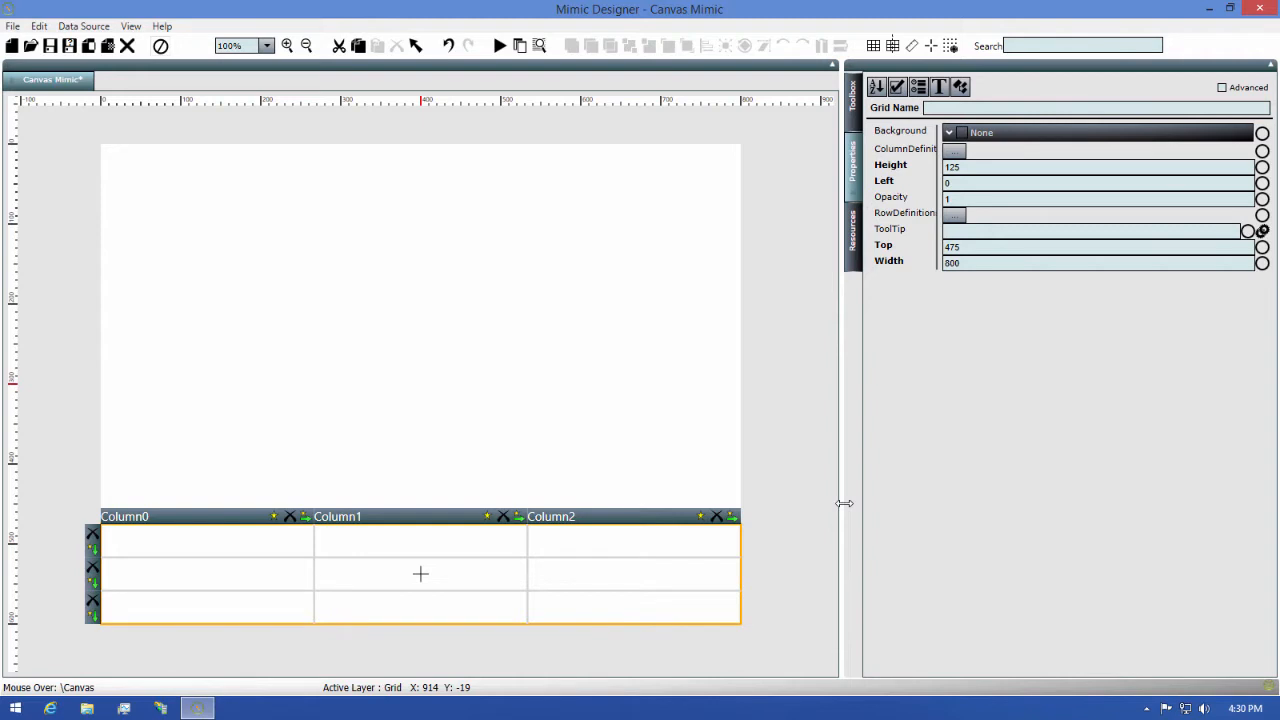
Step: Give the grid a solid, slightly transparent dark grey background, #E6424242
{"action": "left_click", "coordinate": [1093, 130]}
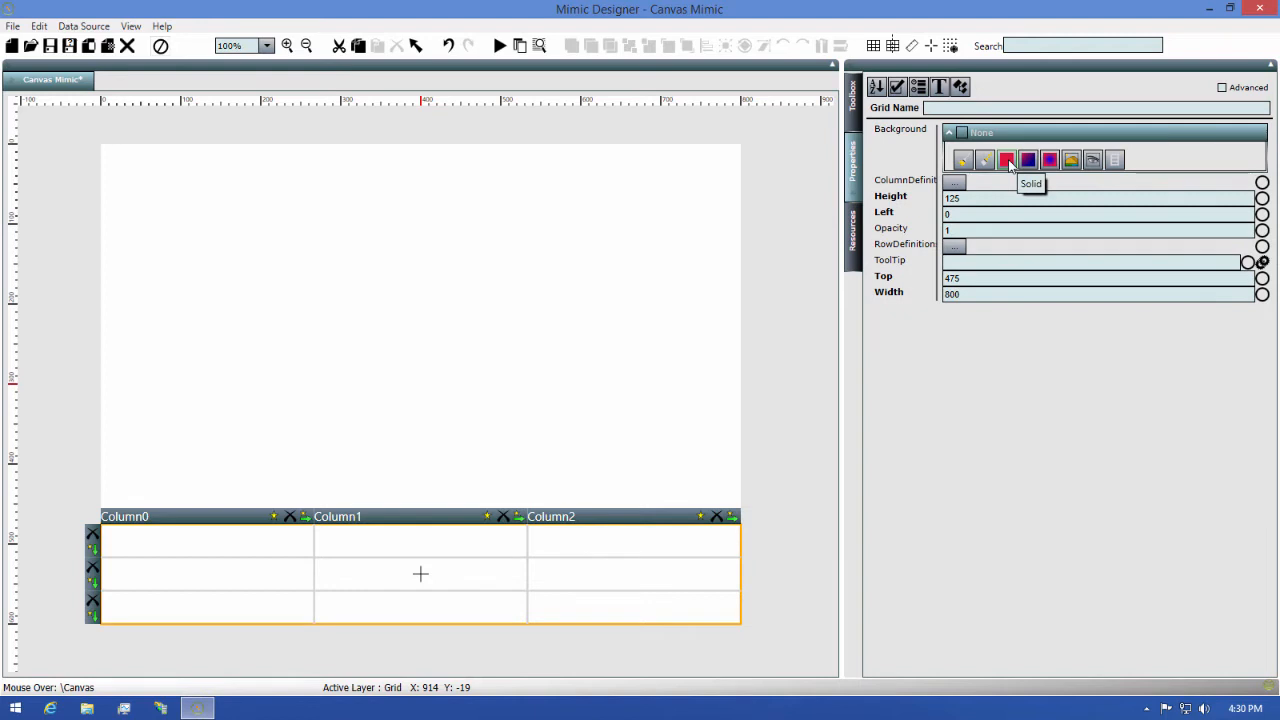
{"action": "left_click", "coordinate": [1008, 162]}
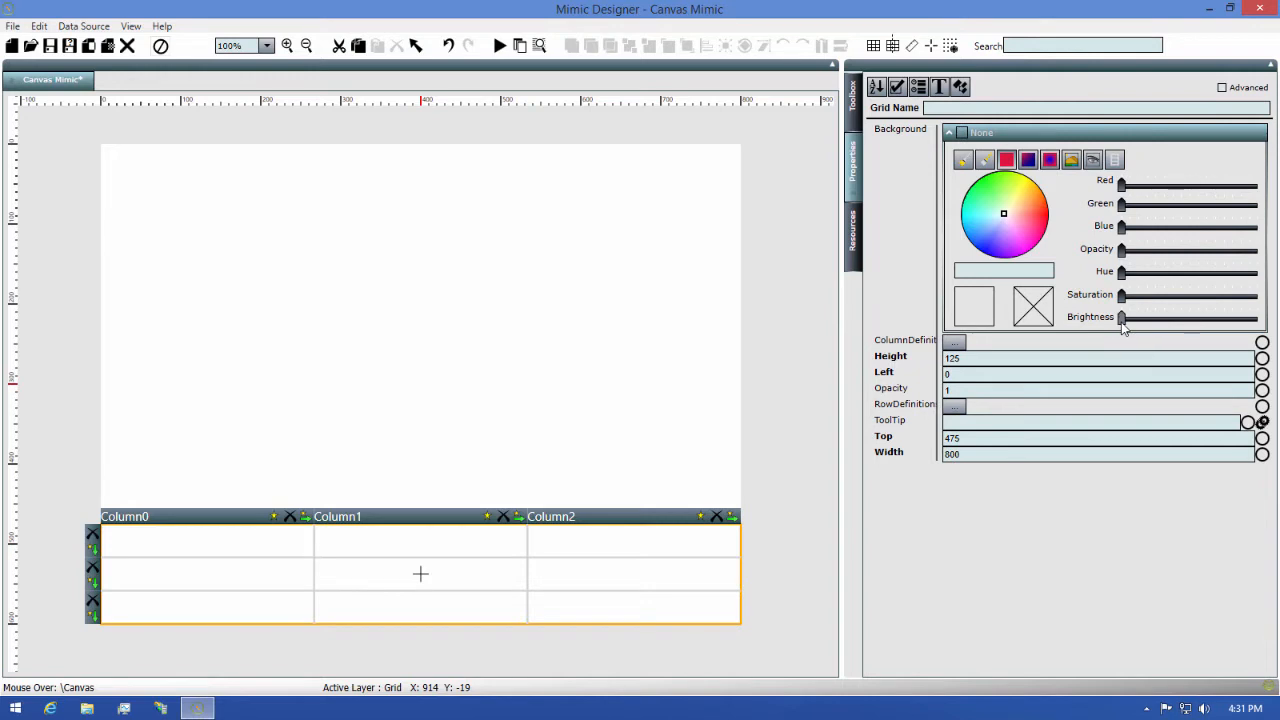
{"action": "left_click_drag", "start_coordinate": [1127, 326], "coordinate": [1157, 327]}
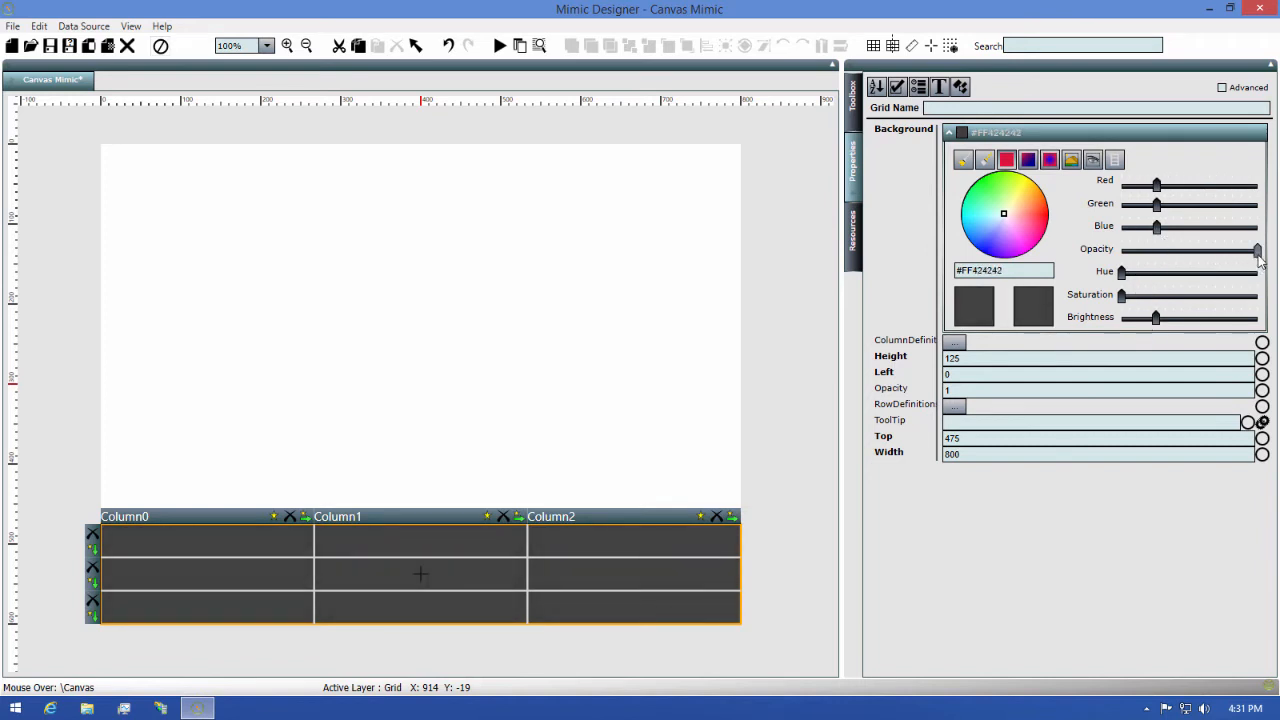
{"action": "left_click_drag", "start_coordinate": [1256, 252], "coordinate": [1246, 258]}
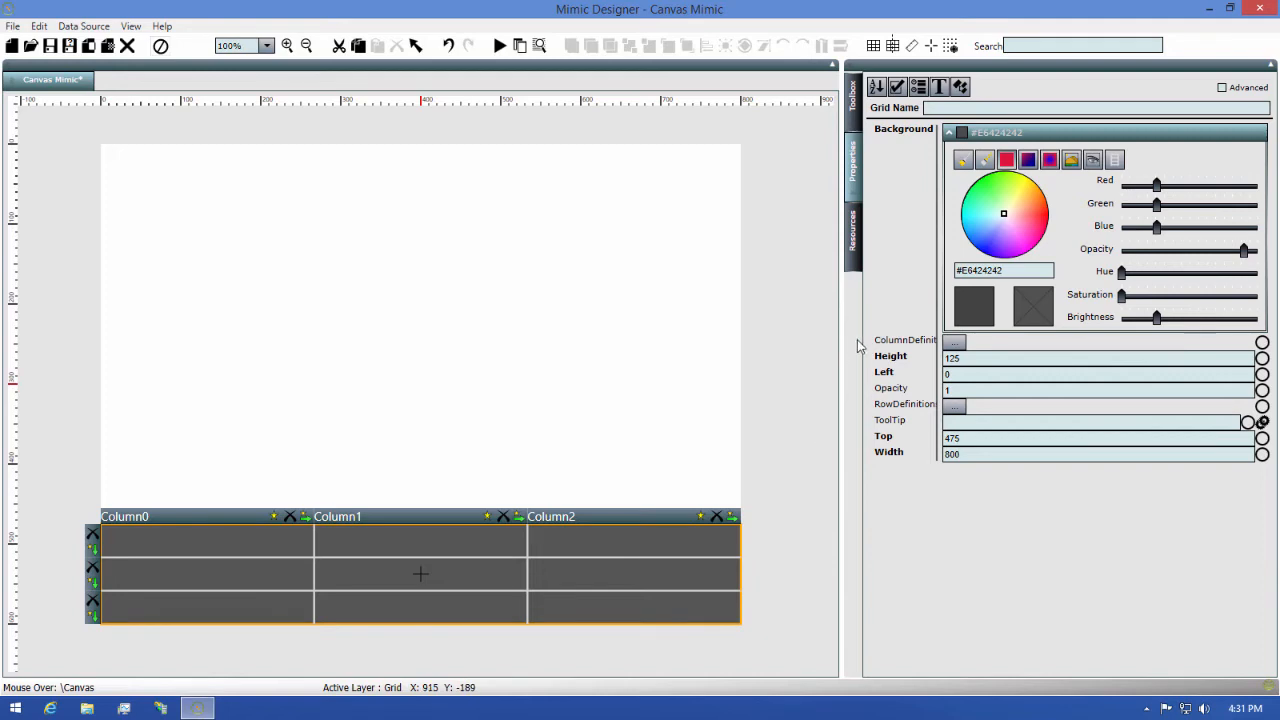
Step: Place a Text Block from the common controls in the grid's first row and first column
{"action": "left_click", "coordinate": [853, 97]}
{"action": "left_click", "coordinate": [988, 323]}
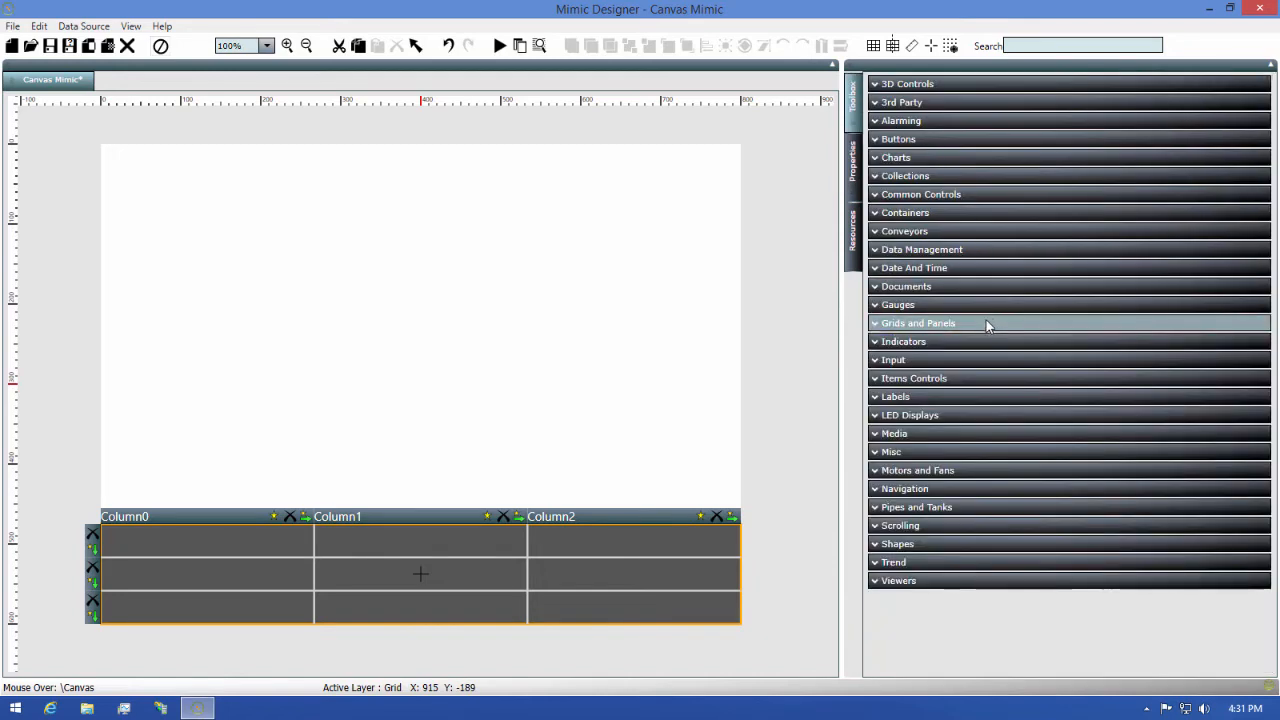
{"action": "left_click", "coordinate": [962, 197]}
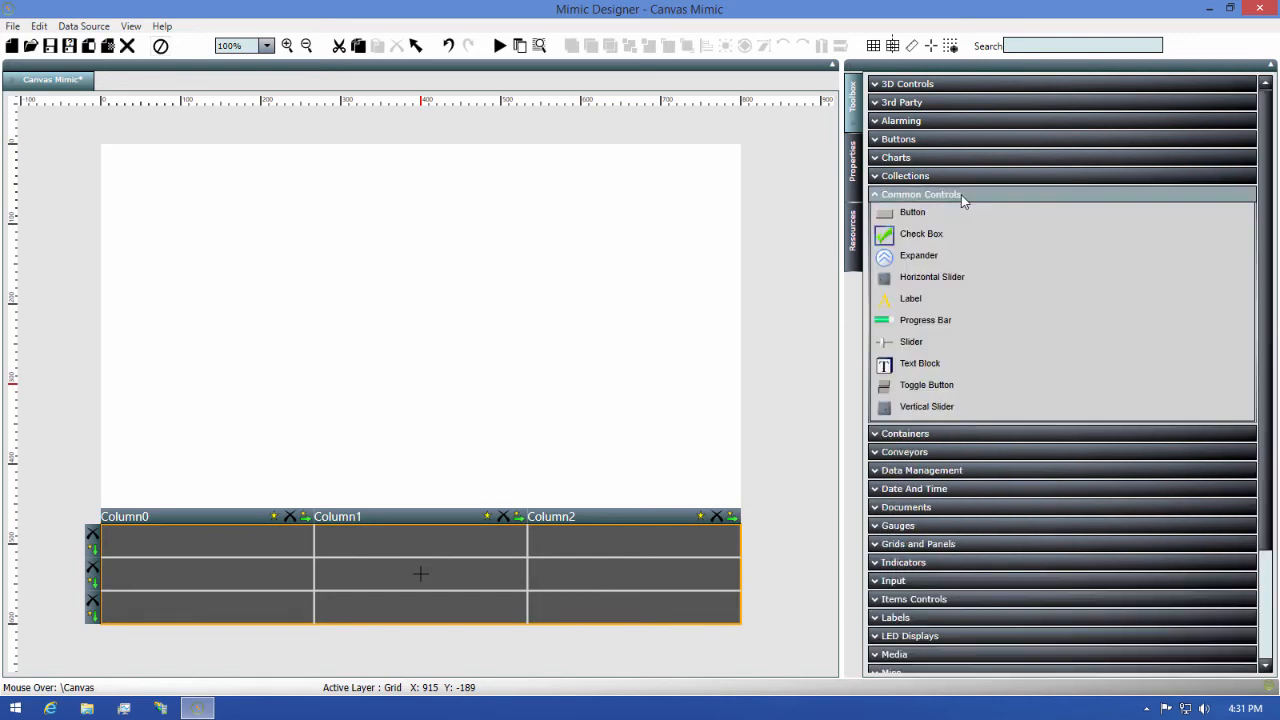
{"action": "left_click", "coordinate": [887, 369]}
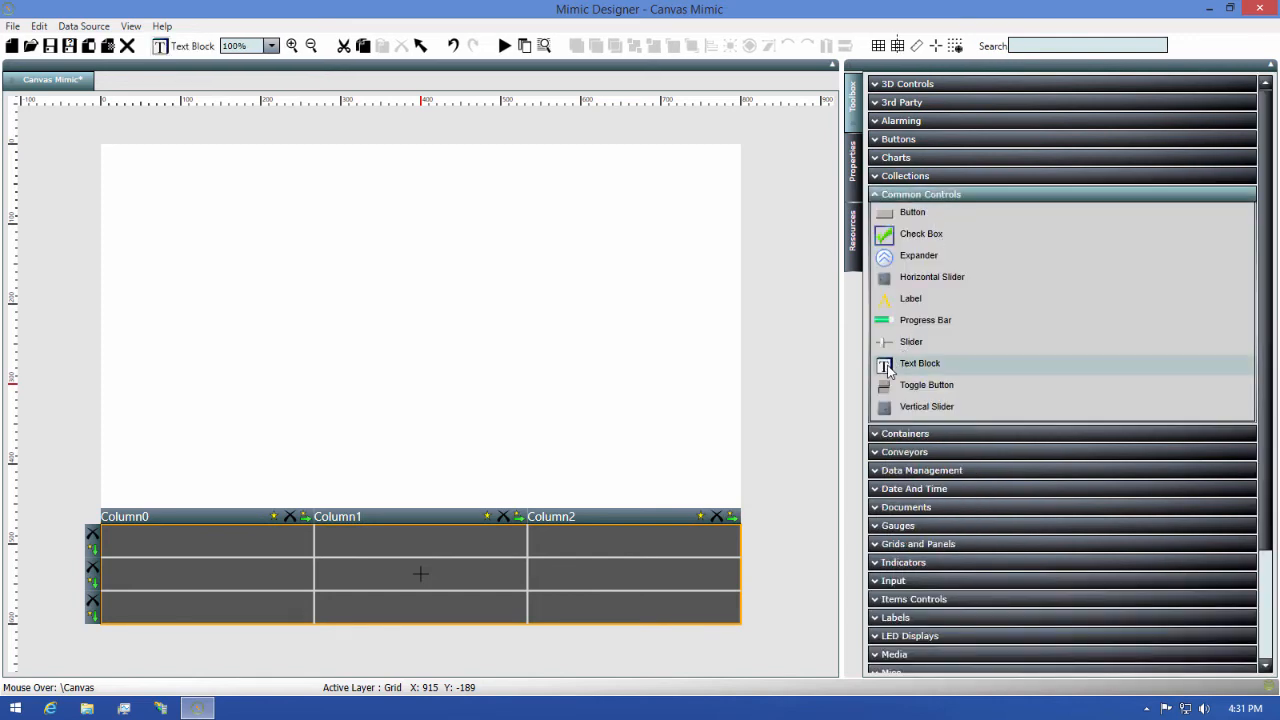
{"action": "left_click", "coordinate": [156, 541]}
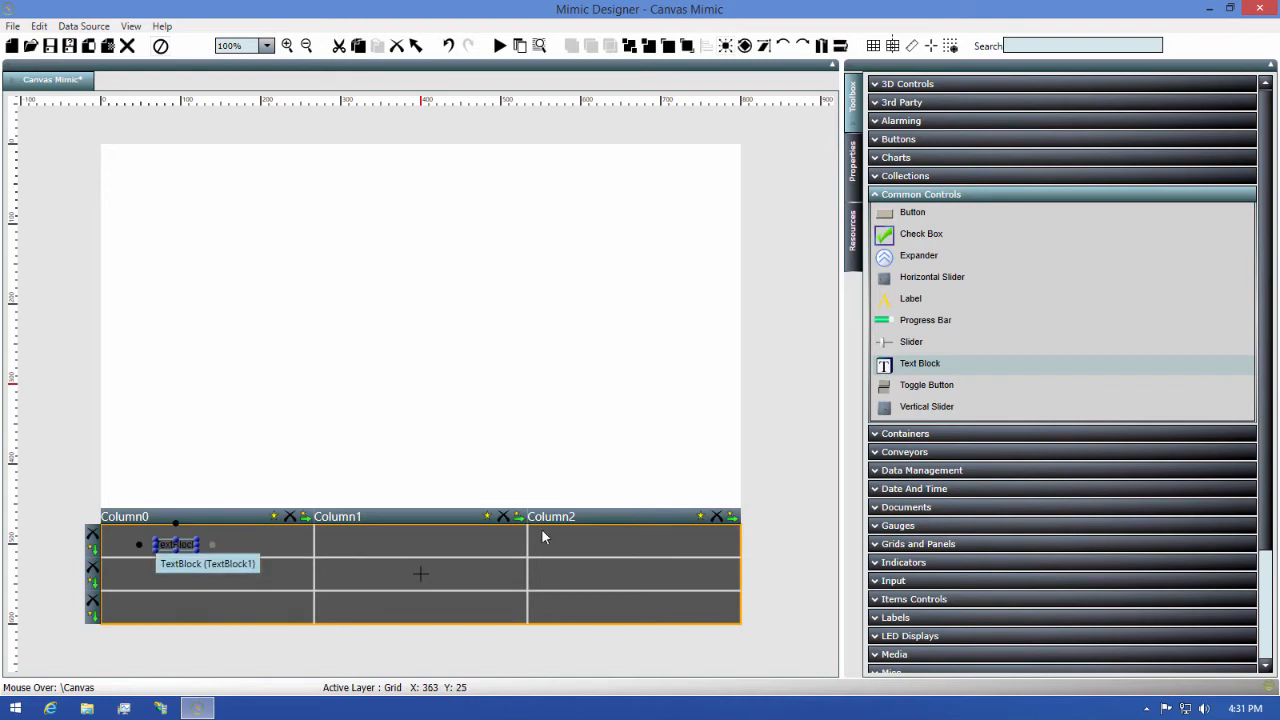
Step: Set the text block's font size to 24
{"action": "left_click", "coordinate": [851, 165]}
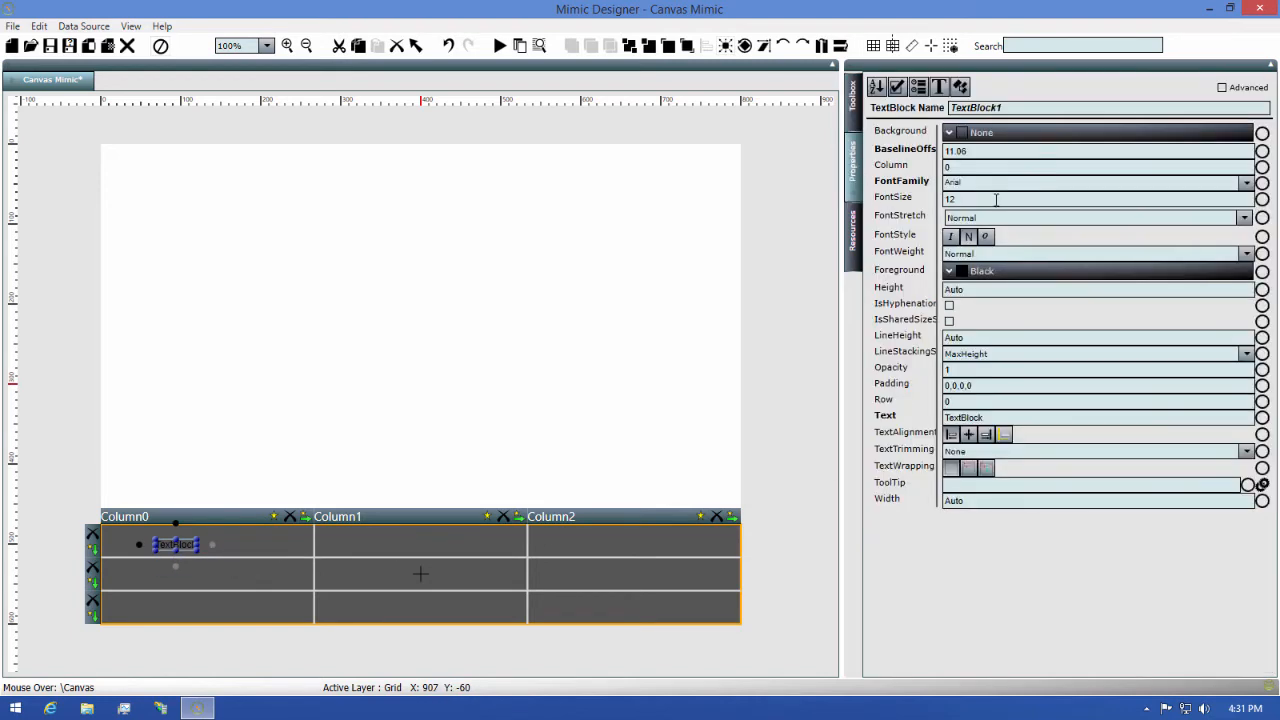
{"action": "left_click", "coordinate": [883, 200]}
{"action": "type", "text": "24"}
{"action": "key", "text": "Return"}
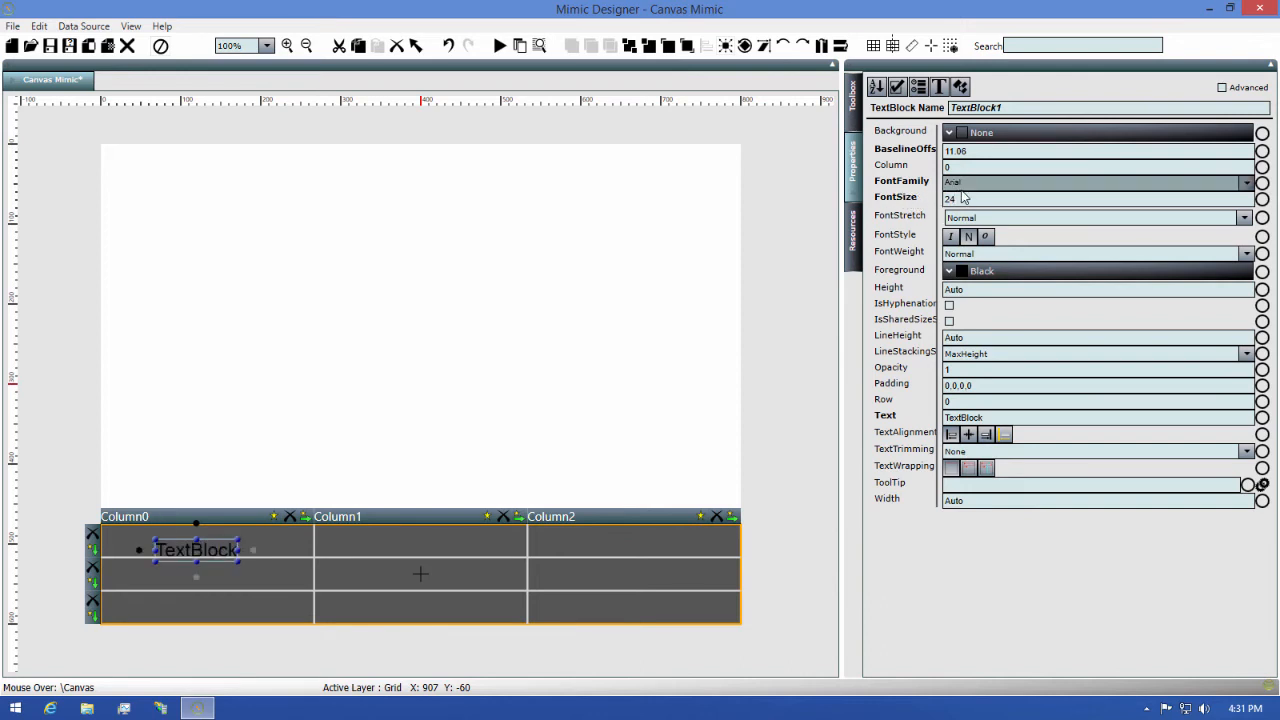
Step: Change the text block's foreground colour to White
{"action": "left_click", "coordinate": [1003, 272]}
{"action": "scroll", "coordinate": [1062, 434], "scroll_direction": "down", "scroll_amount": 10}
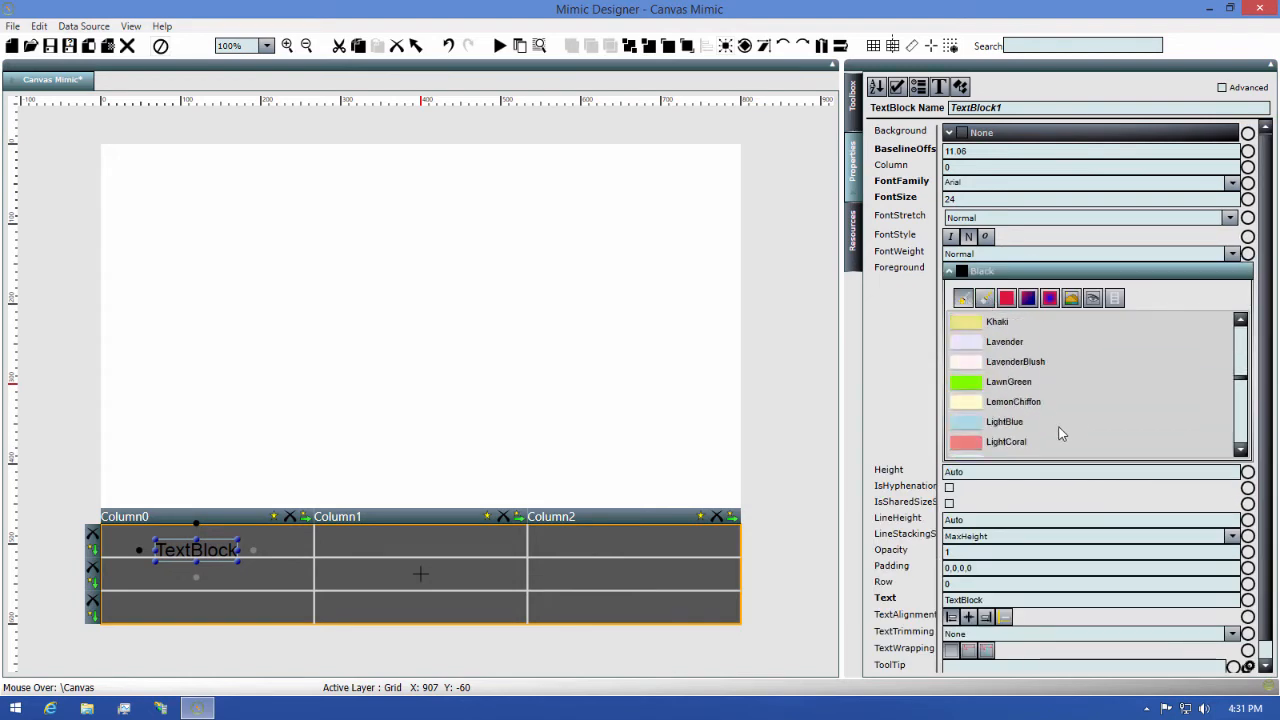
{"action": "scroll", "coordinate": [1070, 430], "scroll_direction": "down", "scroll_amount": 20}
{"action": "left_click", "coordinate": [968, 386]}
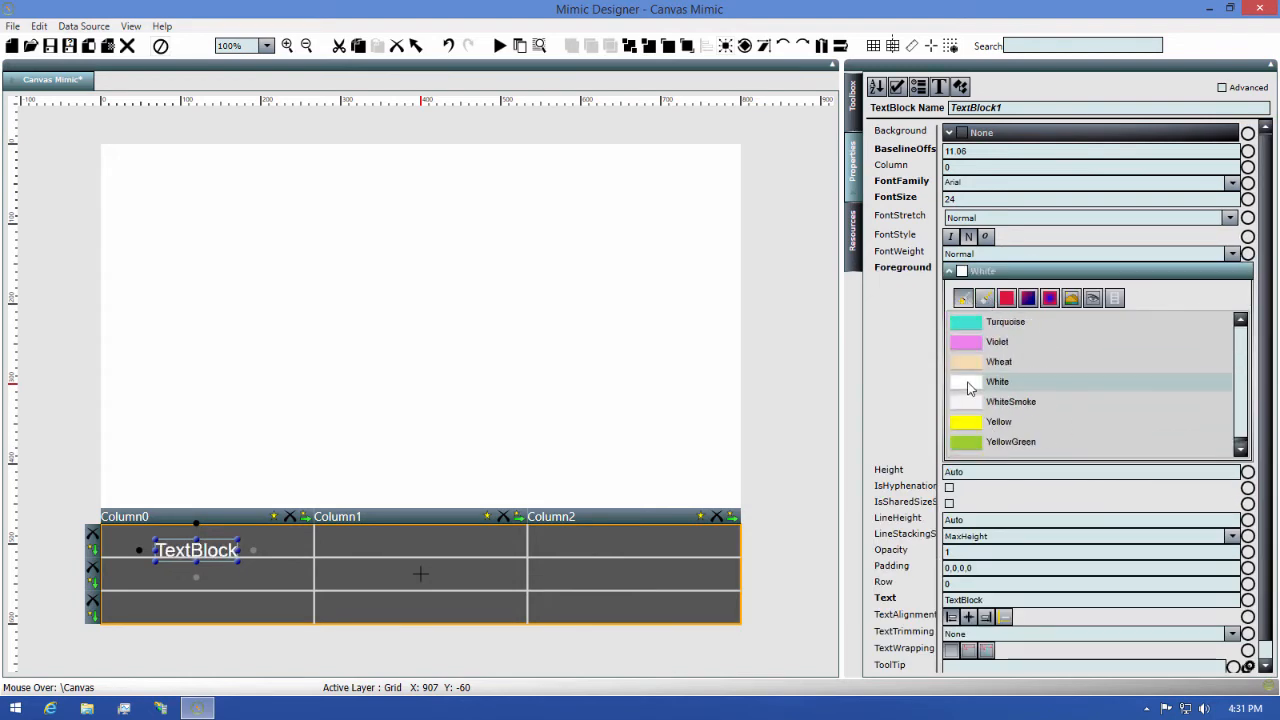
{"action": "left_click", "coordinate": [1012, 276]}
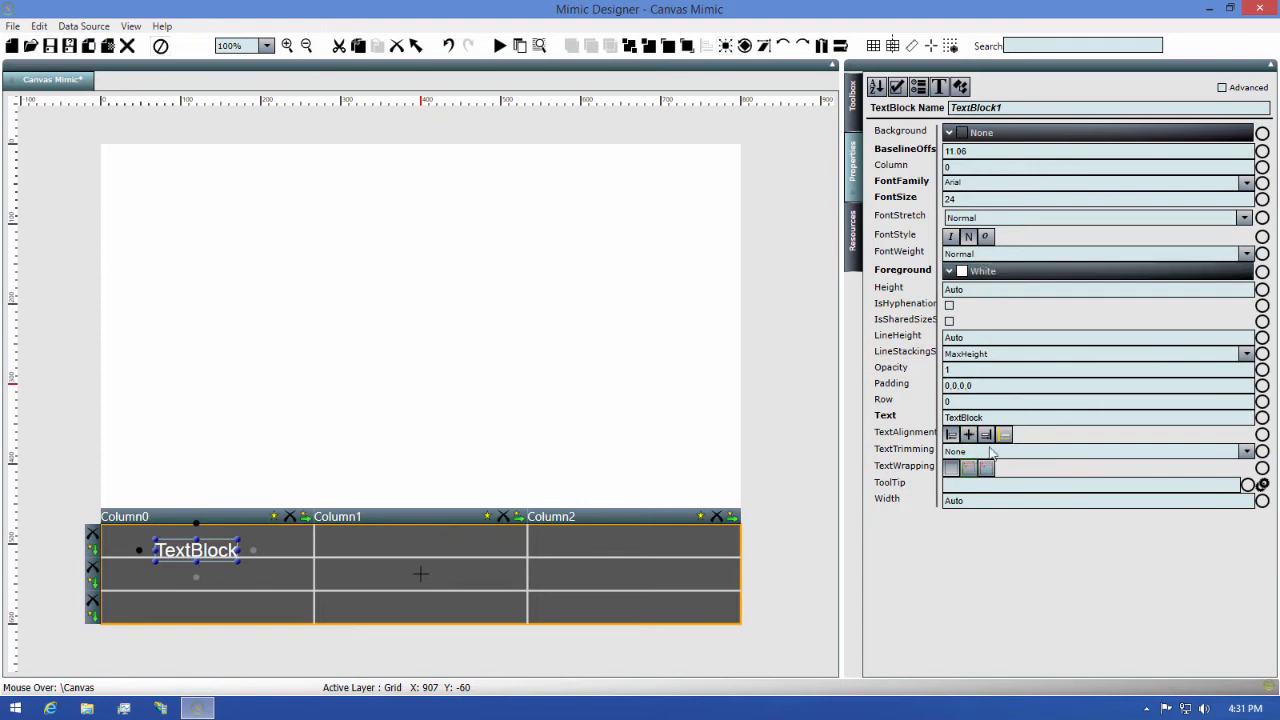
Step: Show the text block's advanced properties and set its vertical and horizontal alignment to center
{"action": "left_click", "coordinate": [1221, 87]}
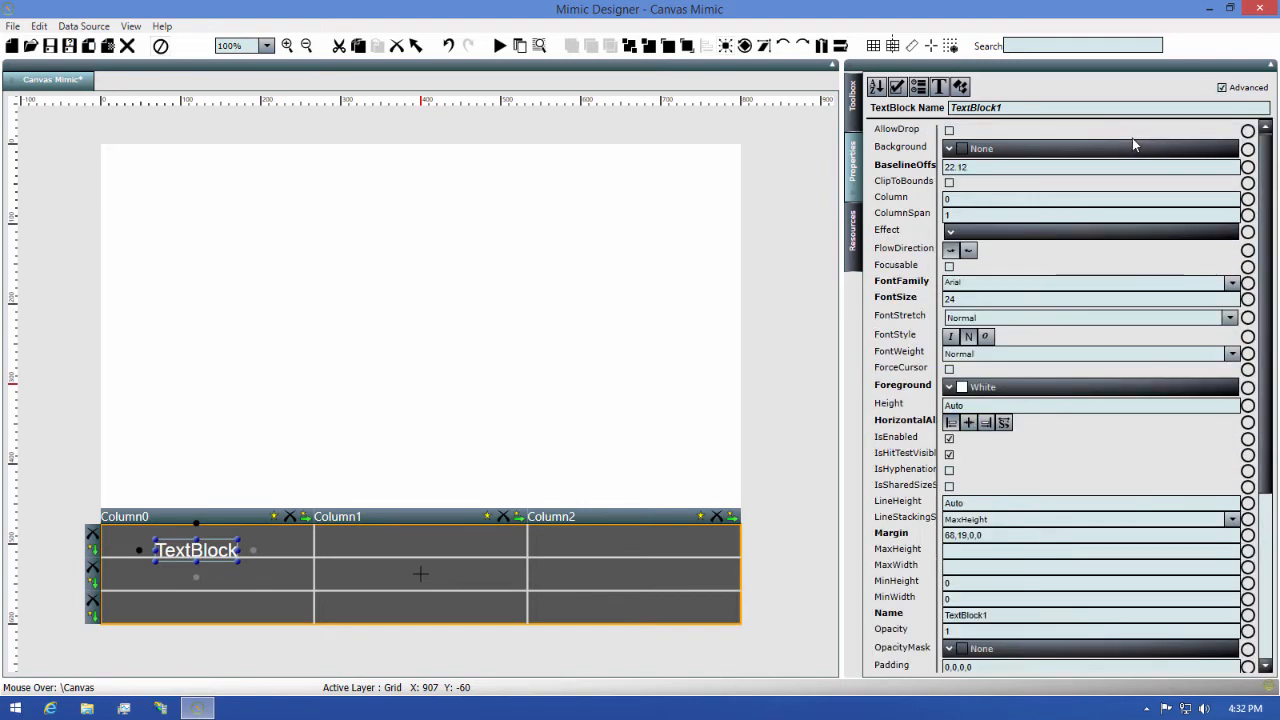
{"action": "scroll", "coordinate": [1029, 306], "scroll_direction": "down", "scroll_amount": 5}
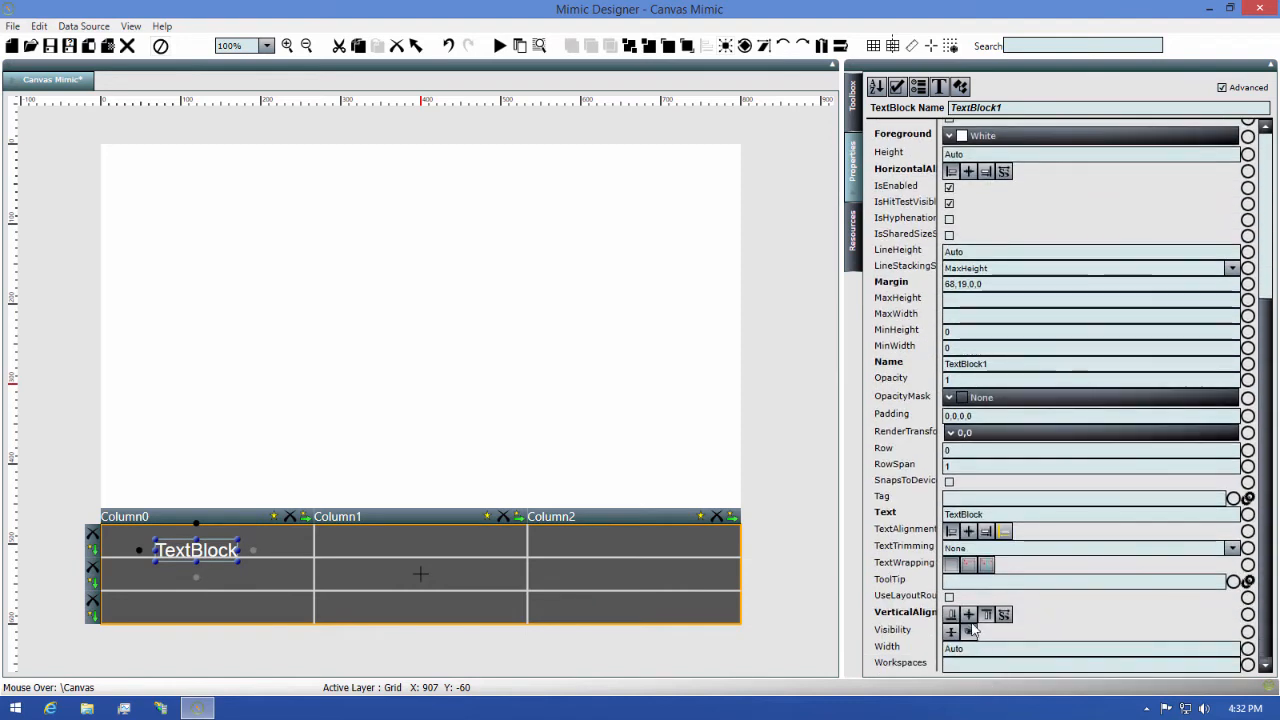
{"action": "left_click", "coordinate": [969, 616]}
{"action": "scroll", "coordinate": [996, 430], "scroll_direction": "up", "scroll_amount": 4}
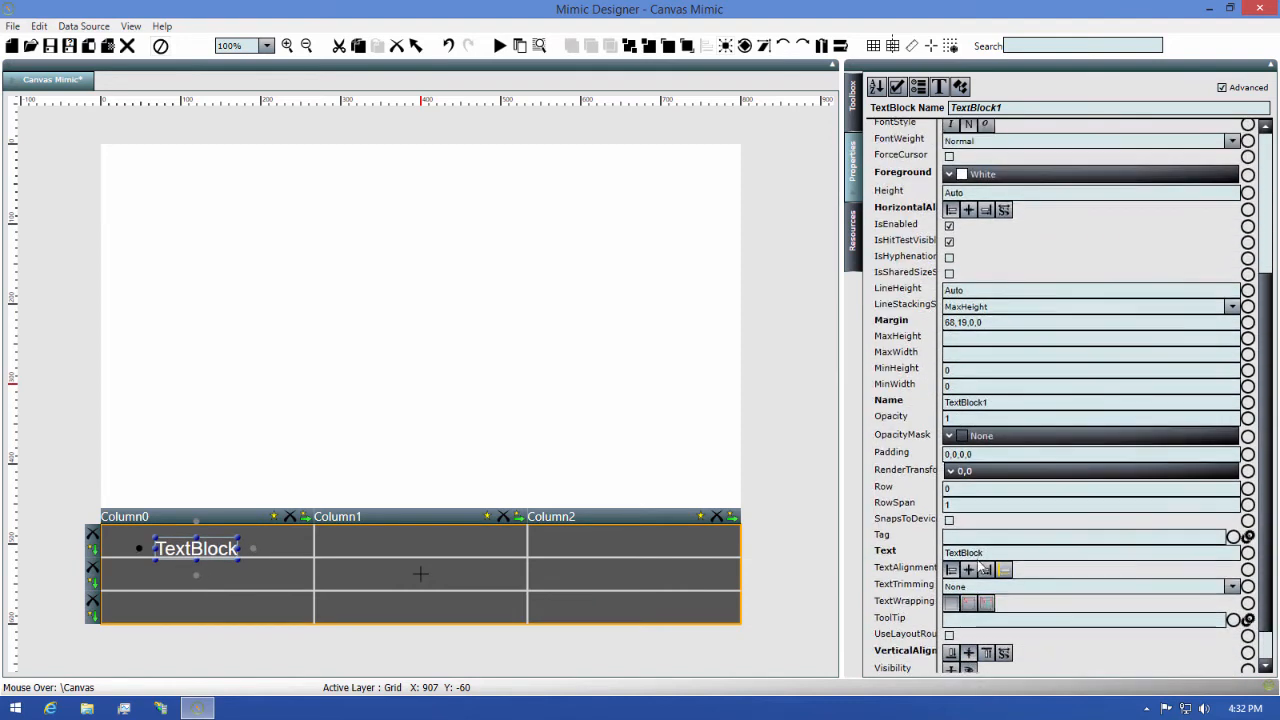
{"action": "left_click", "coordinate": [968, 363]}
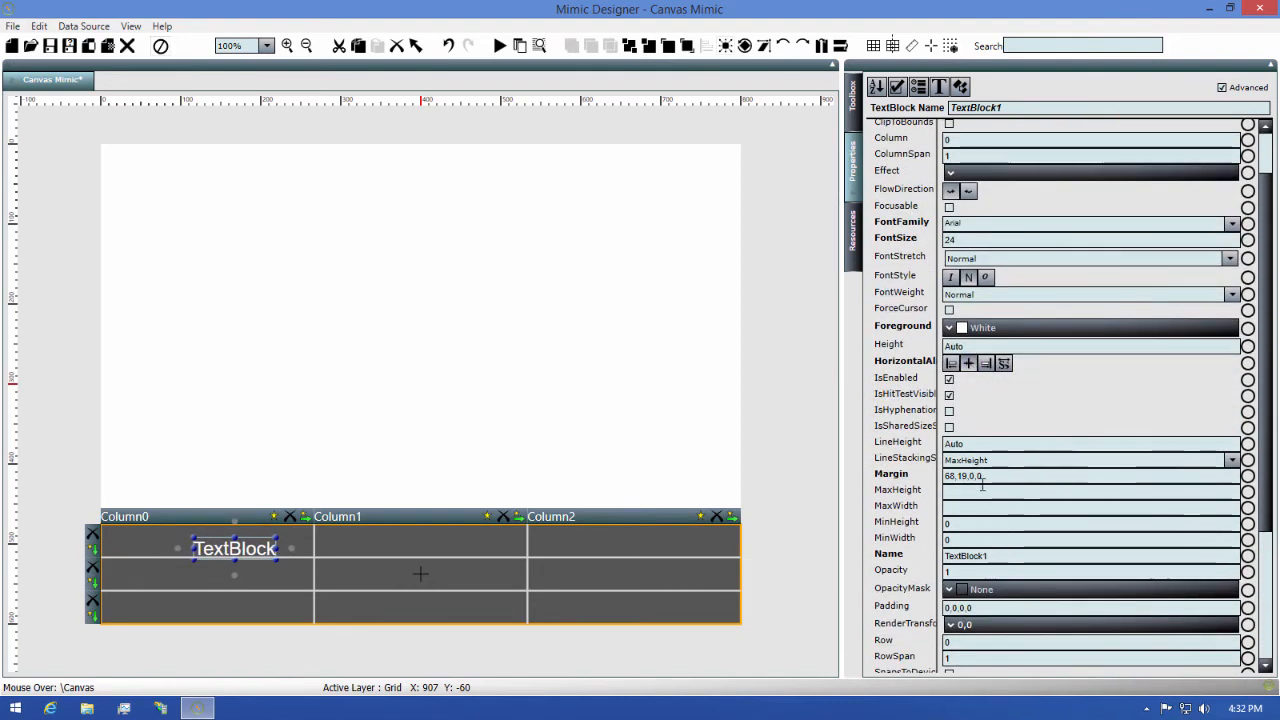
Step: Set the text block's margin to 0 on all sides
{"action": "left_click_drag", "start_coordinate": [1009, 479], "coordinate": [913, 473]}
{"action": "type", "text": "0"}
{"action": "key", "text": "Return"}
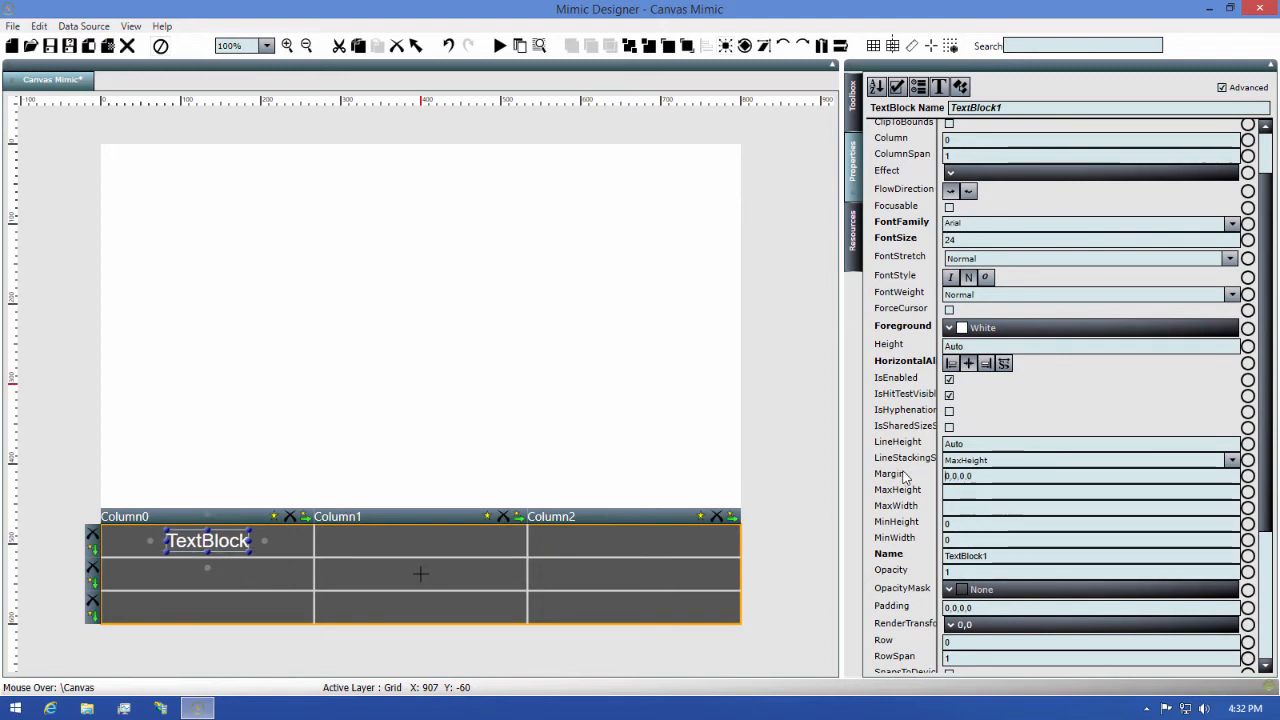
Step: Duplicate the text block twice along the grid's first row, setting the copies' Column values to 1 and 2
{"action": "left_click", "coordinate": [234, 545]}
{"action": "key", "text": "ctrl+c"}
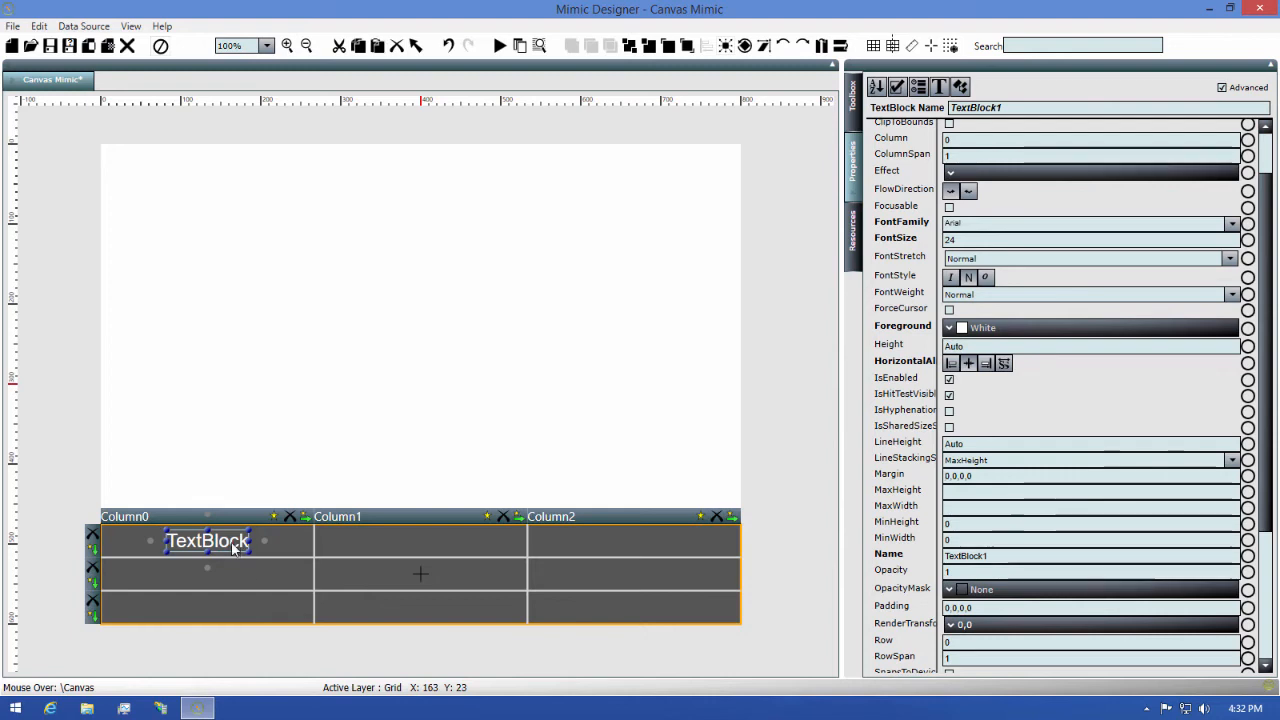
{"action": "key", "text": "ctrl+v"}
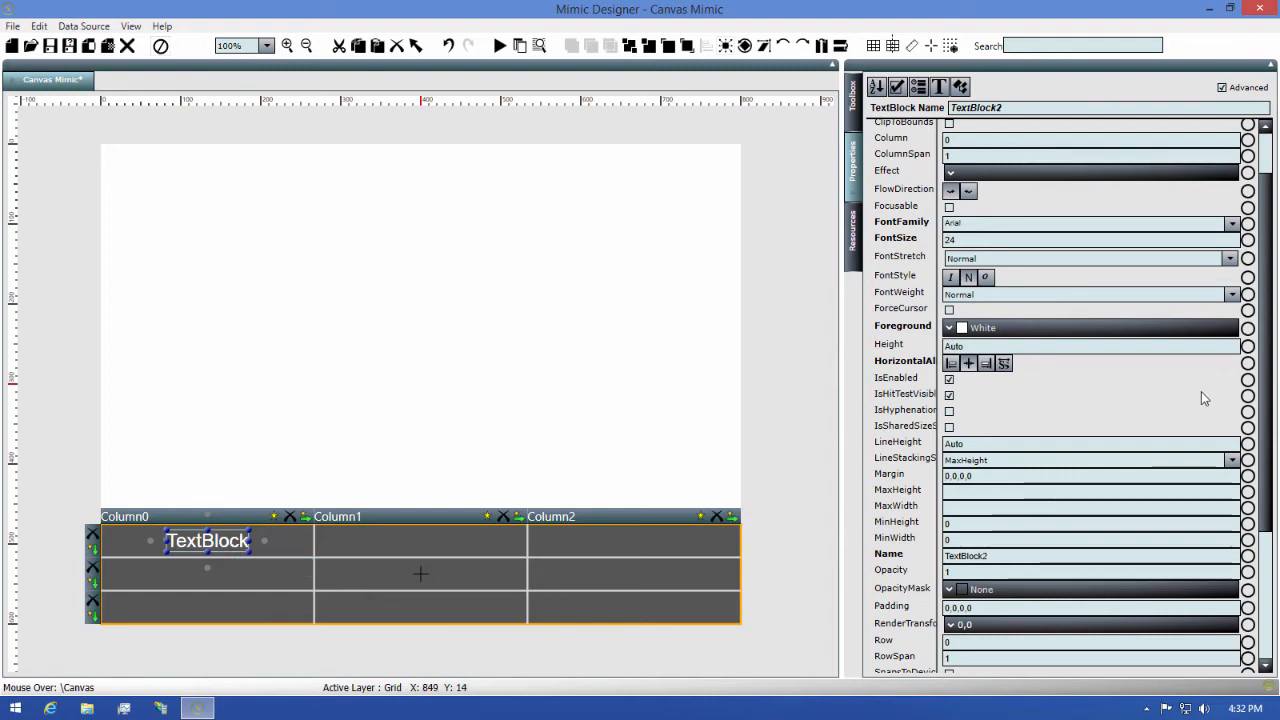
{"action": "scroll", "coordinate": [1140, 352], "scroll_direction": "up", "scroll_amount": 1}
{"action": "left_click", "coordinate": [982, 200]}
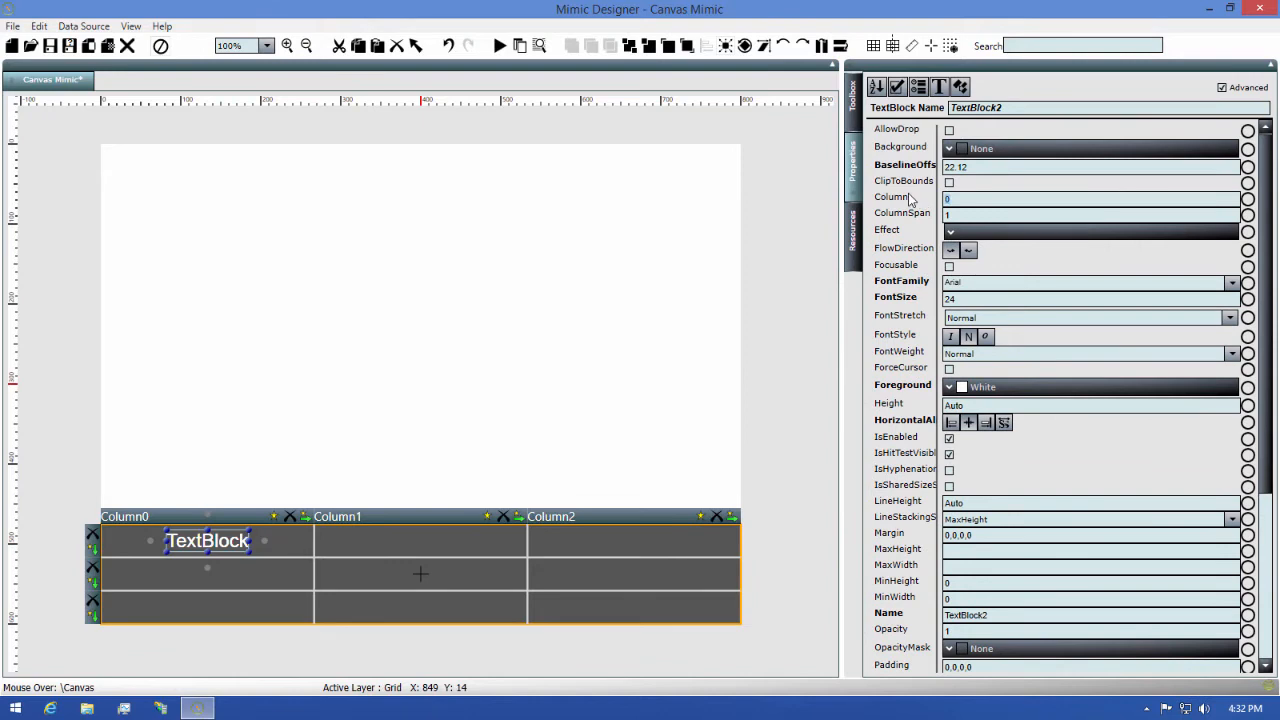
{"action": "type", "text": "1"}
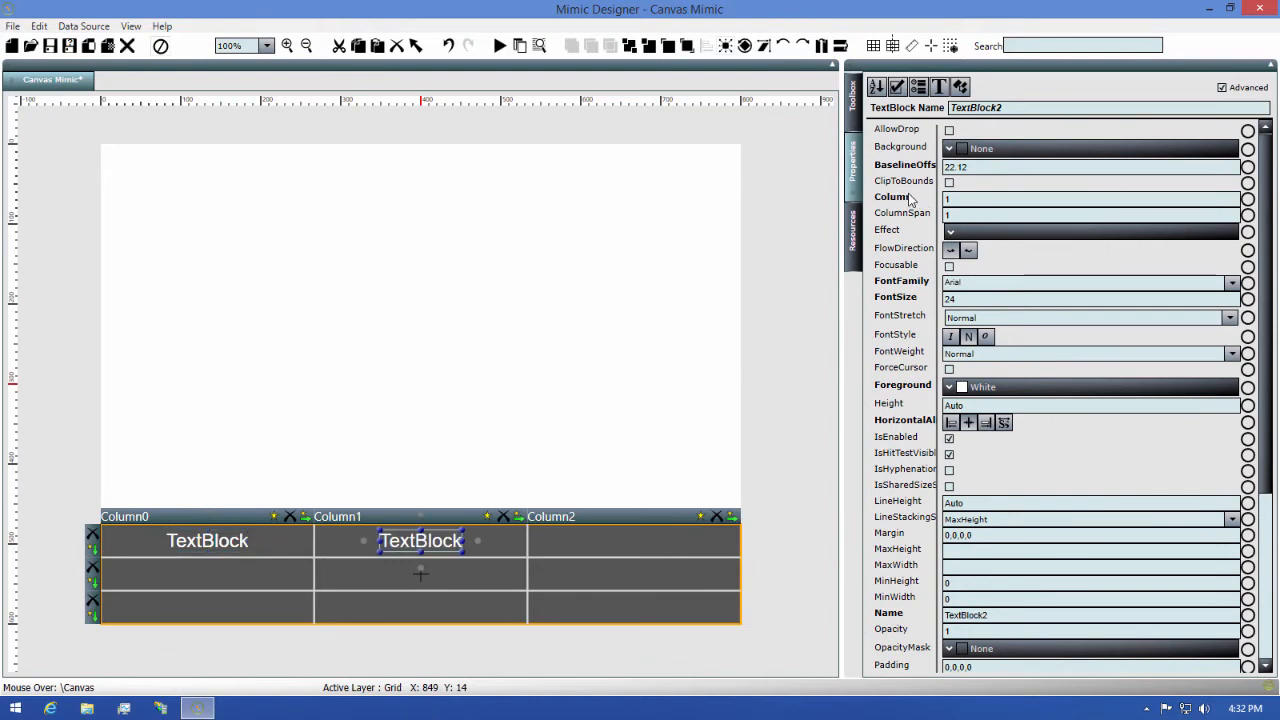
{"action": "left_click", "coordinate": [437, 543]}
{"action": "left_click_drag", "start_coordinate": [958, 197], "coordinate": [880, 202]}
{"action": "type", "text": "2"}
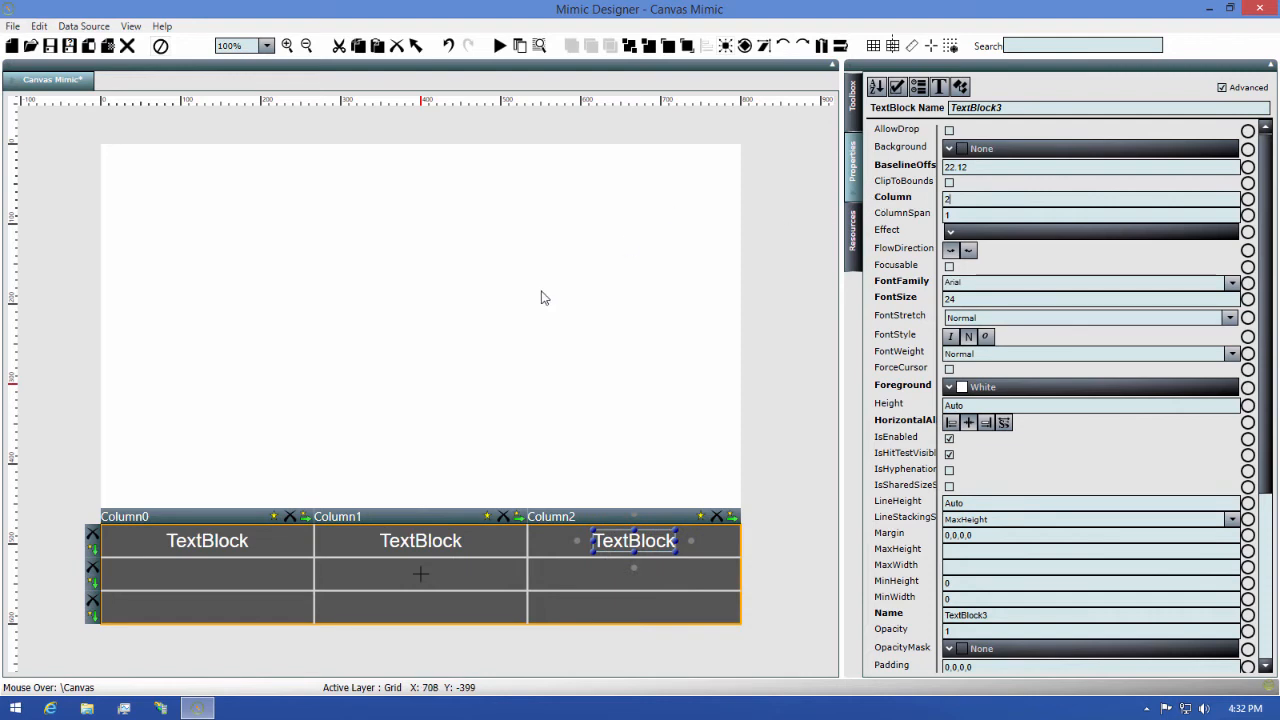
Step: Duplicate the text block in the grid's first cell and set the copy's Row to 1
{"action": "left_click", "coordinate": [241, 545]}
{"action": "key", "text": "ctrl+v"}
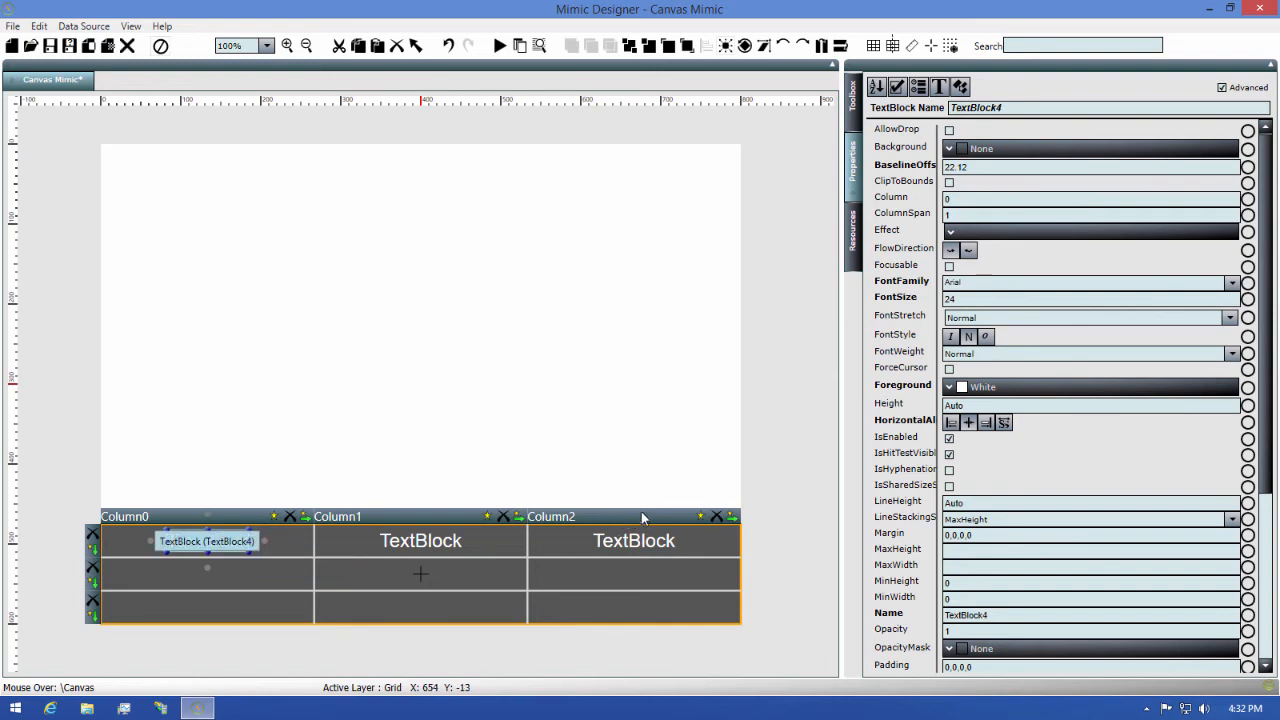
{"action": "scroll", "coordinate": [990, 465], "scroll_direction": "down", "scroll_amount": 3}
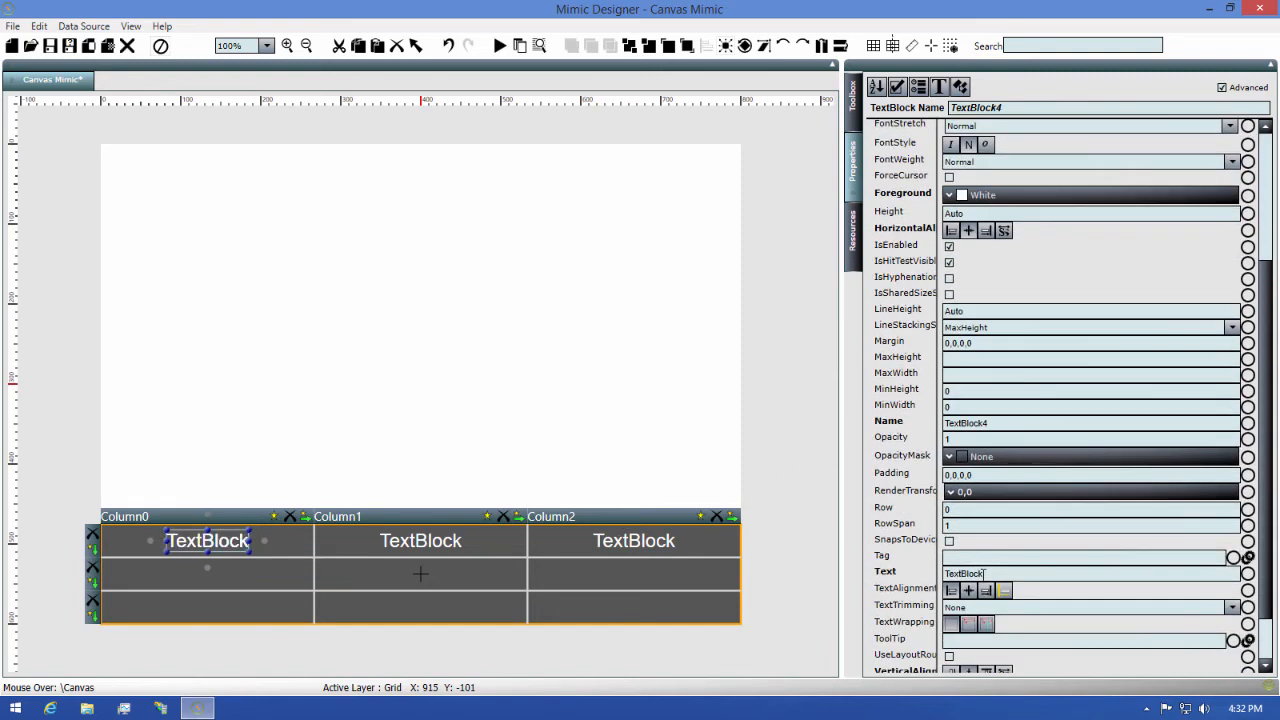
{"action": "left_click", "coordinate": [968, 513]}
{"action": "type", "text": "1"}
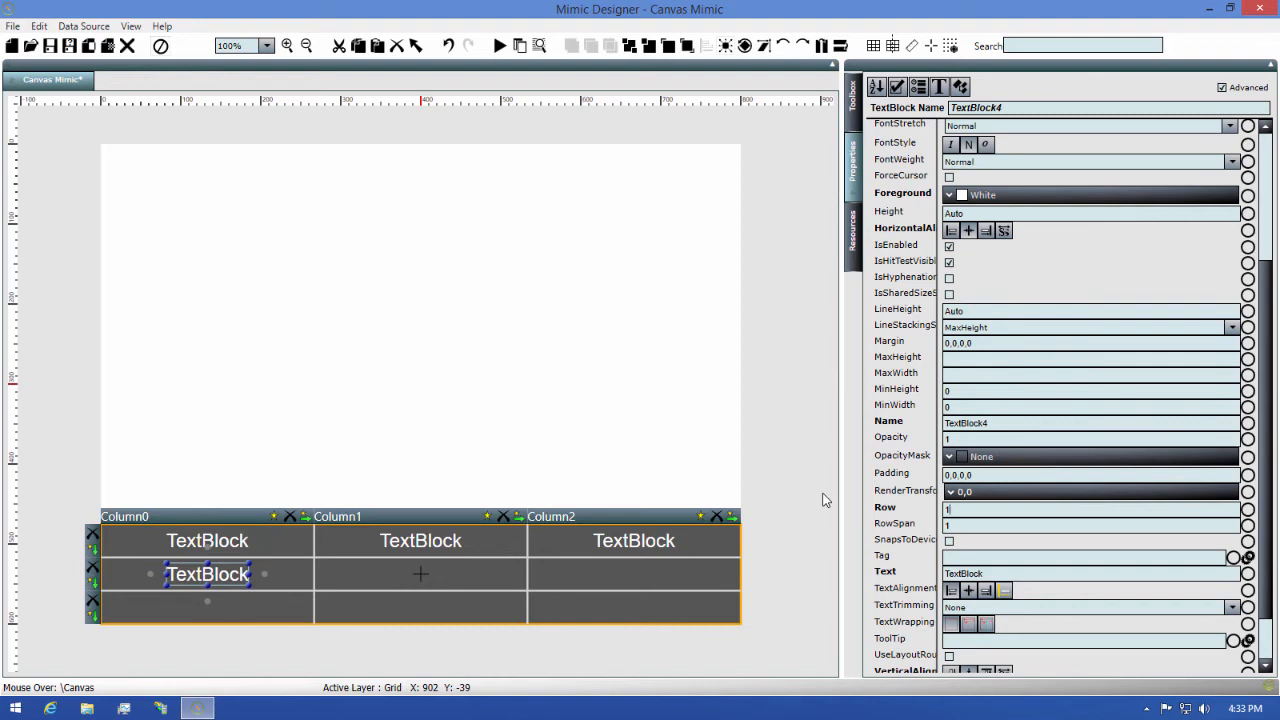
Step: Set the second-row text block's font size to 36 and its foreground to the solid colour #FF7AC11D
{"action": "scroll", "coordinate": [985, 277], "scroll_direction": "up", "scroll_amount": 2}
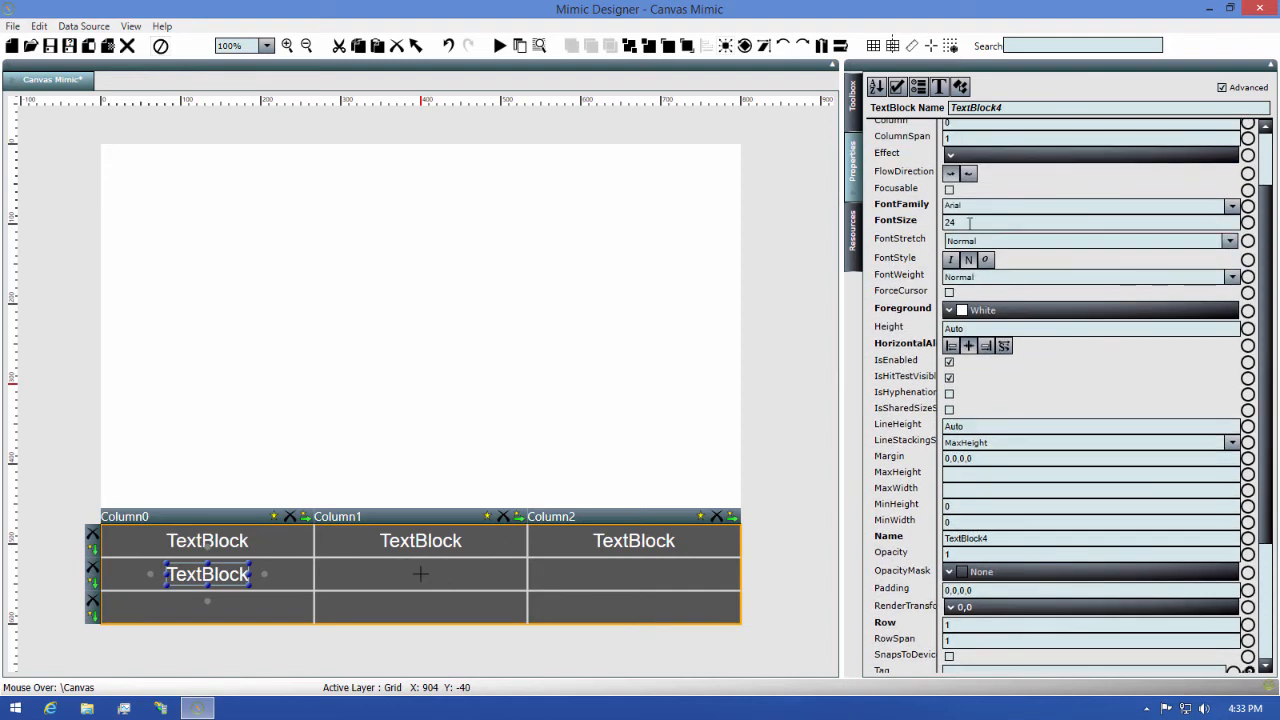
{"action": "left_click_drag", "start_coordinate": [968, 222], "coordinate": [877, 226]}
{"action": "type", "text": "36"}
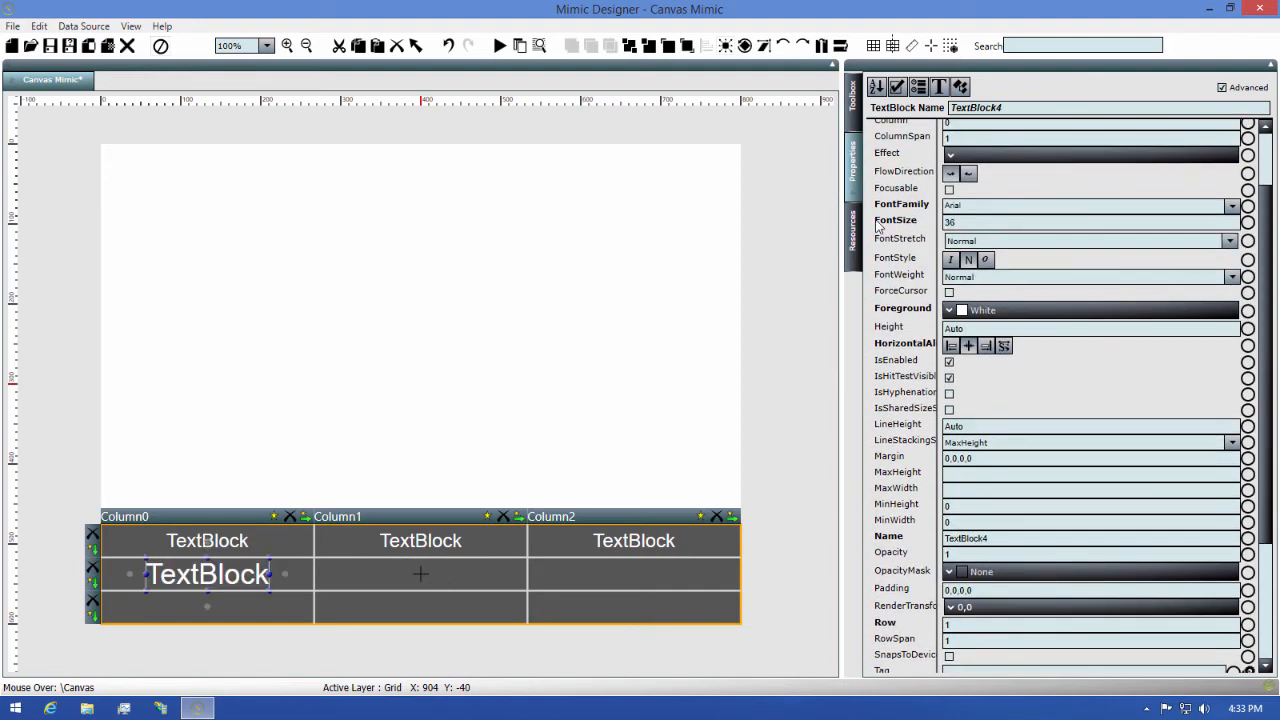
{"action": "left_click", "coordinate": [1042, 311]}
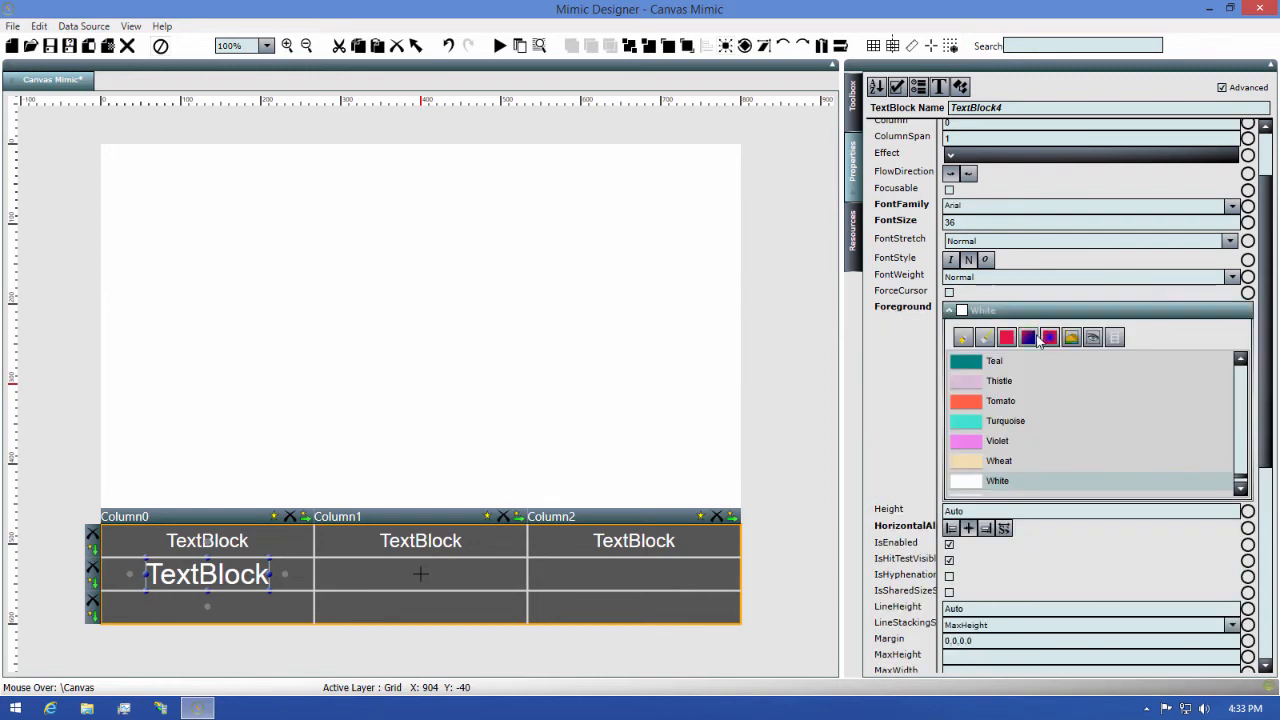
{"action": "left_click", "coordinate": [1008, 340]}
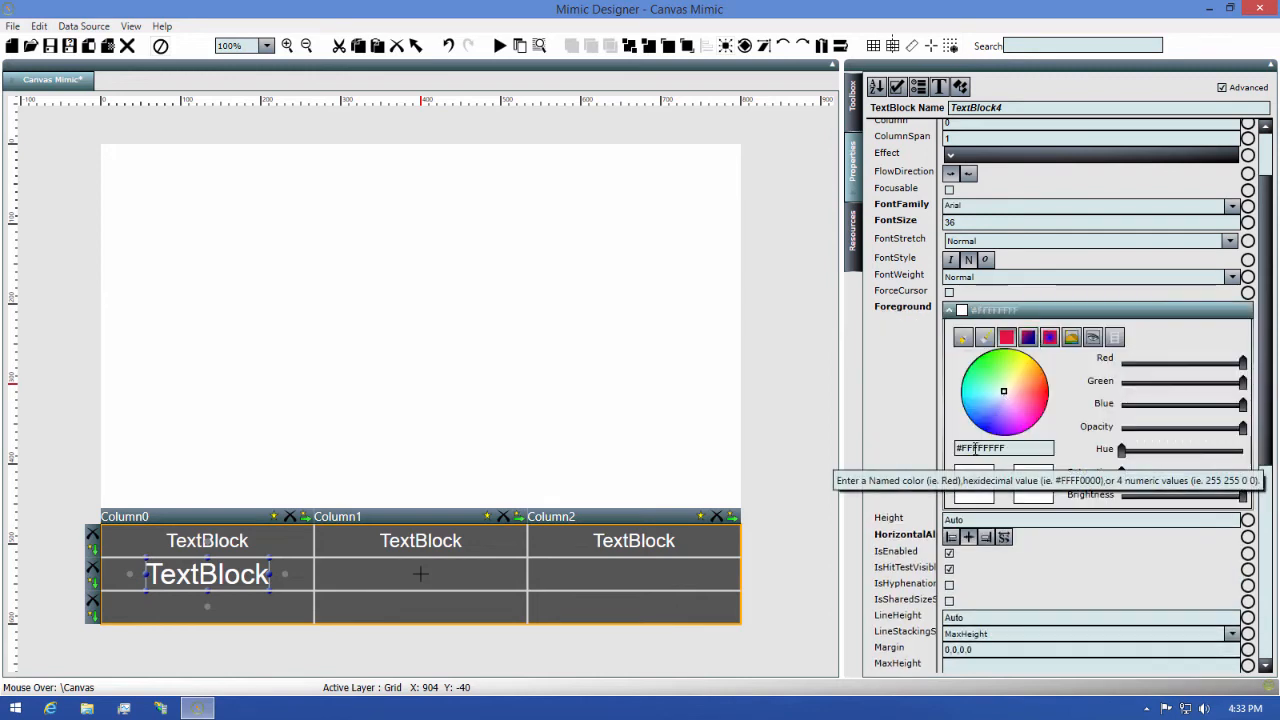
{"action": "left_click_drag", "start_coordinate": [975, 448], "coordinate": [1160, 440]}
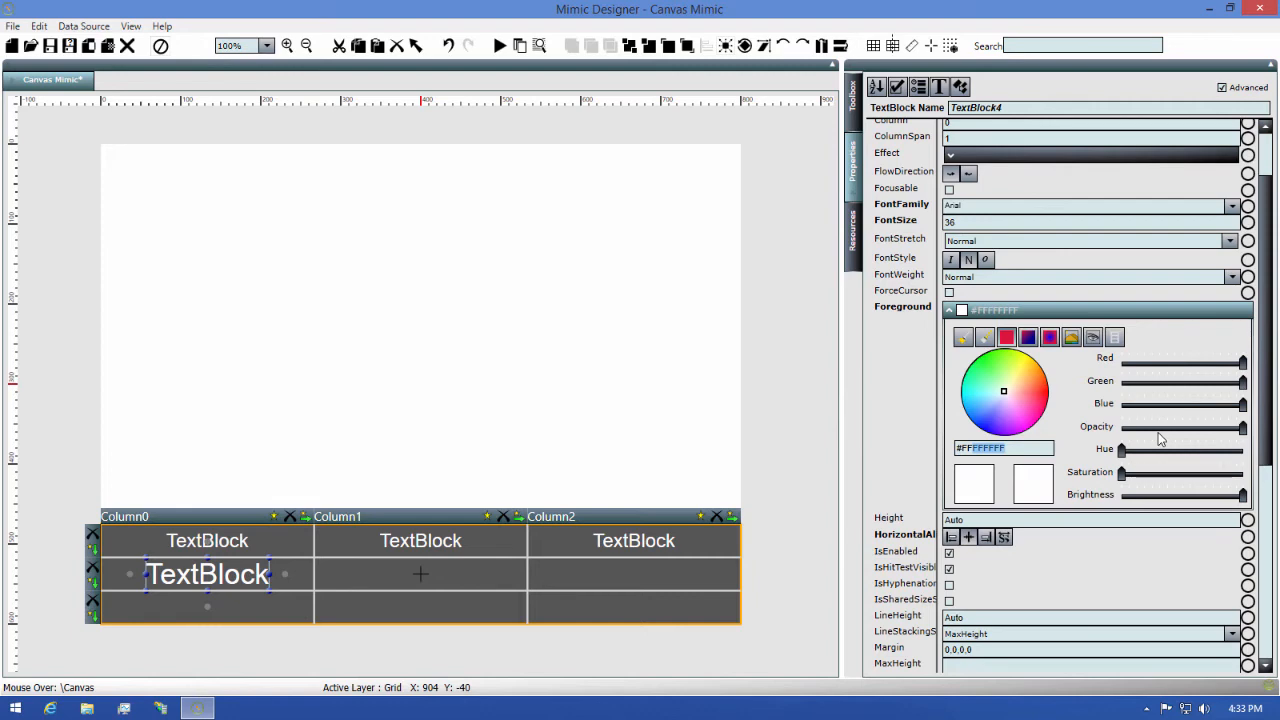
{"action": "type", "text": "7a"}
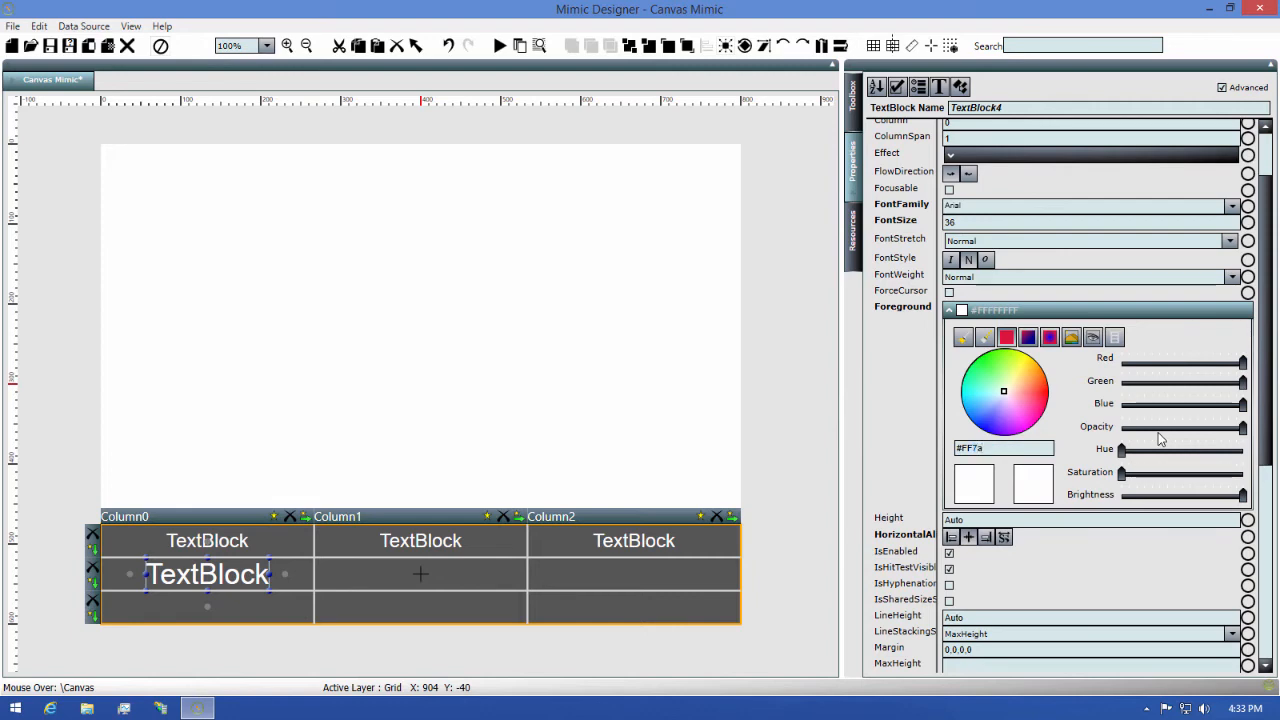
{"action": "type", "text": "c11d"}
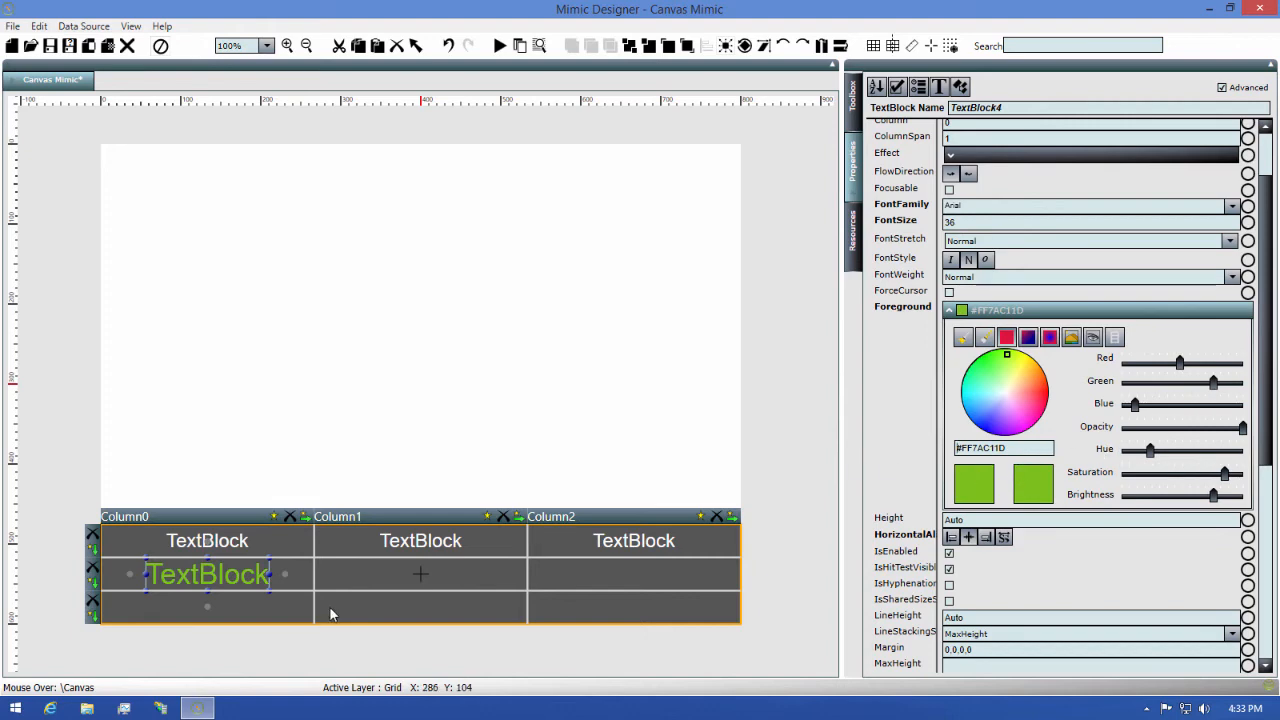
Step: Duplicate the green text block twice along the second row, setting the copies' Column values to 1 and 2
{"action": "left_click", "coordinate": [248, 580]}
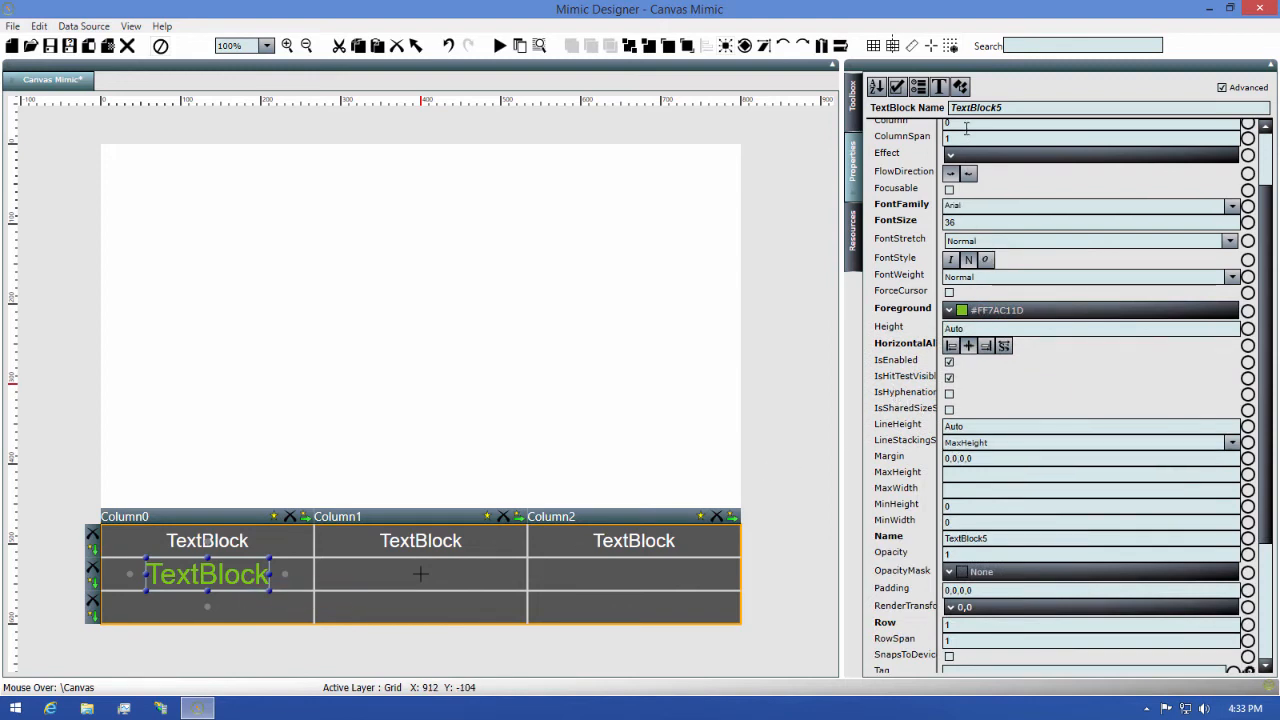
{"action": "scroll", "coordinate": [1040, 150], "scroll_direction": "up", "scroll_amount": 2}
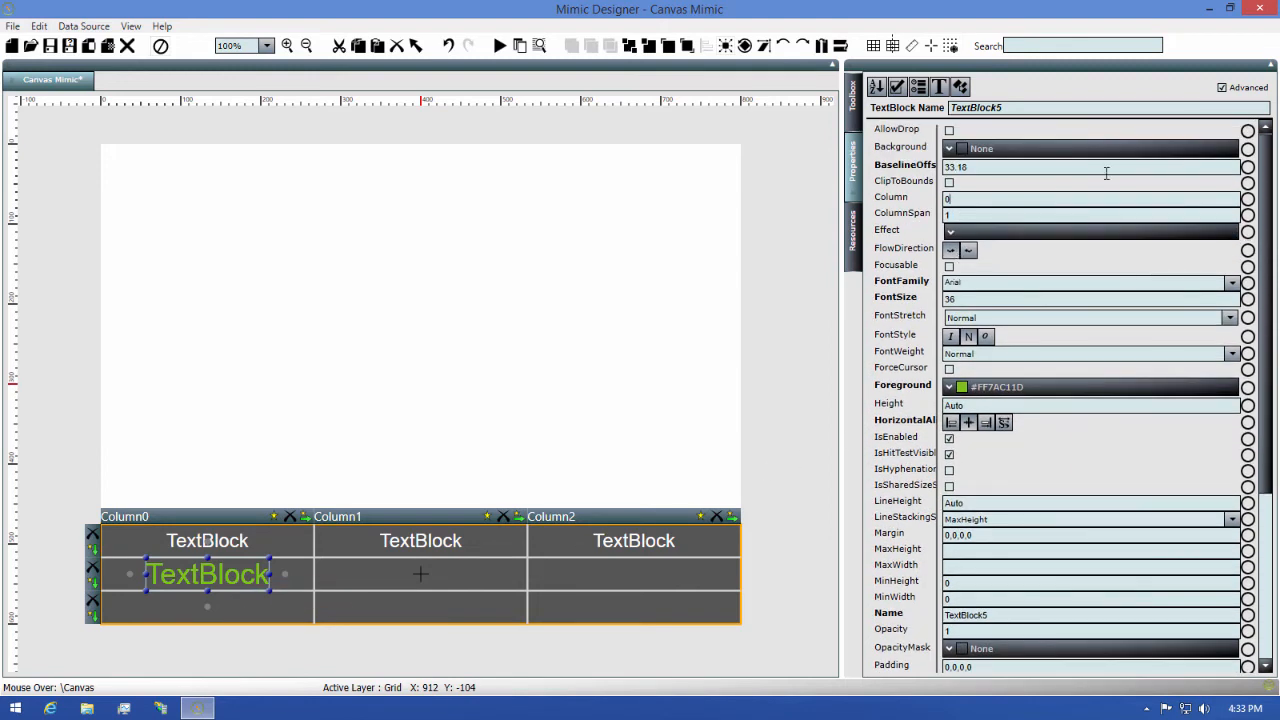
{"action": "type", "text": "1"}
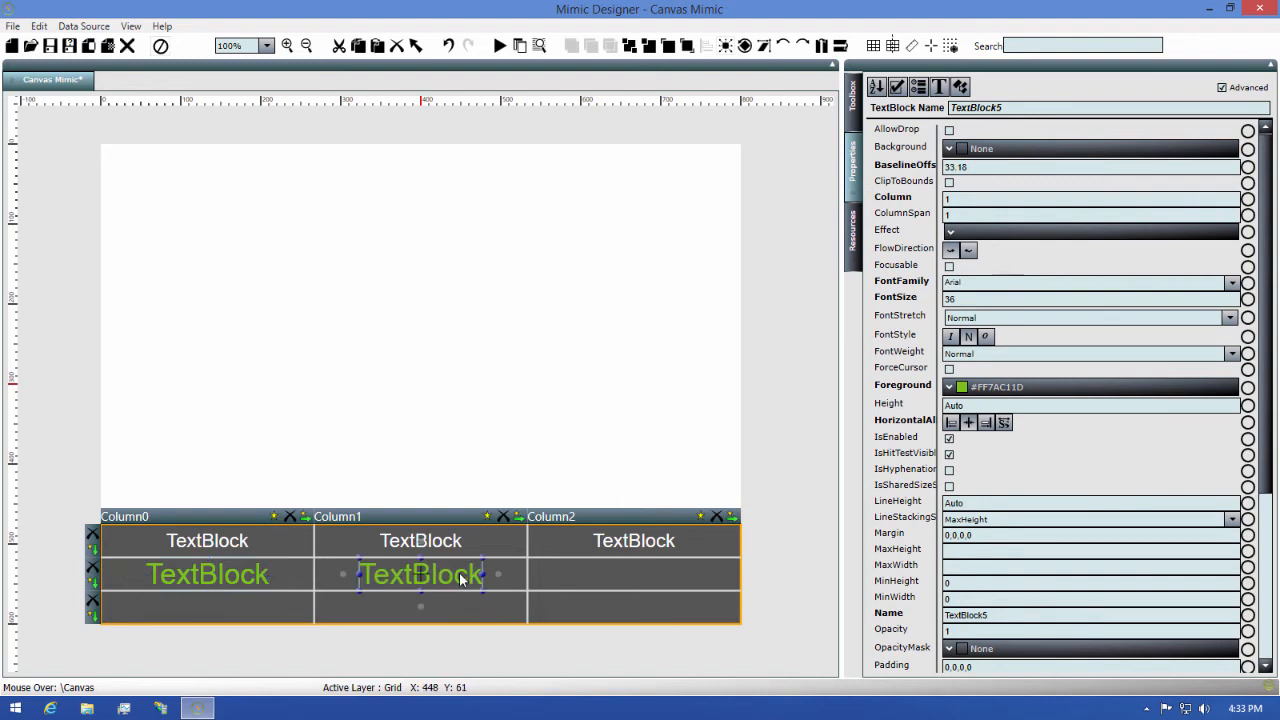
{"action": "left_click", "coordinate": [462, 580]}
{"action": "double_click", "coordinate": [966, 198]}
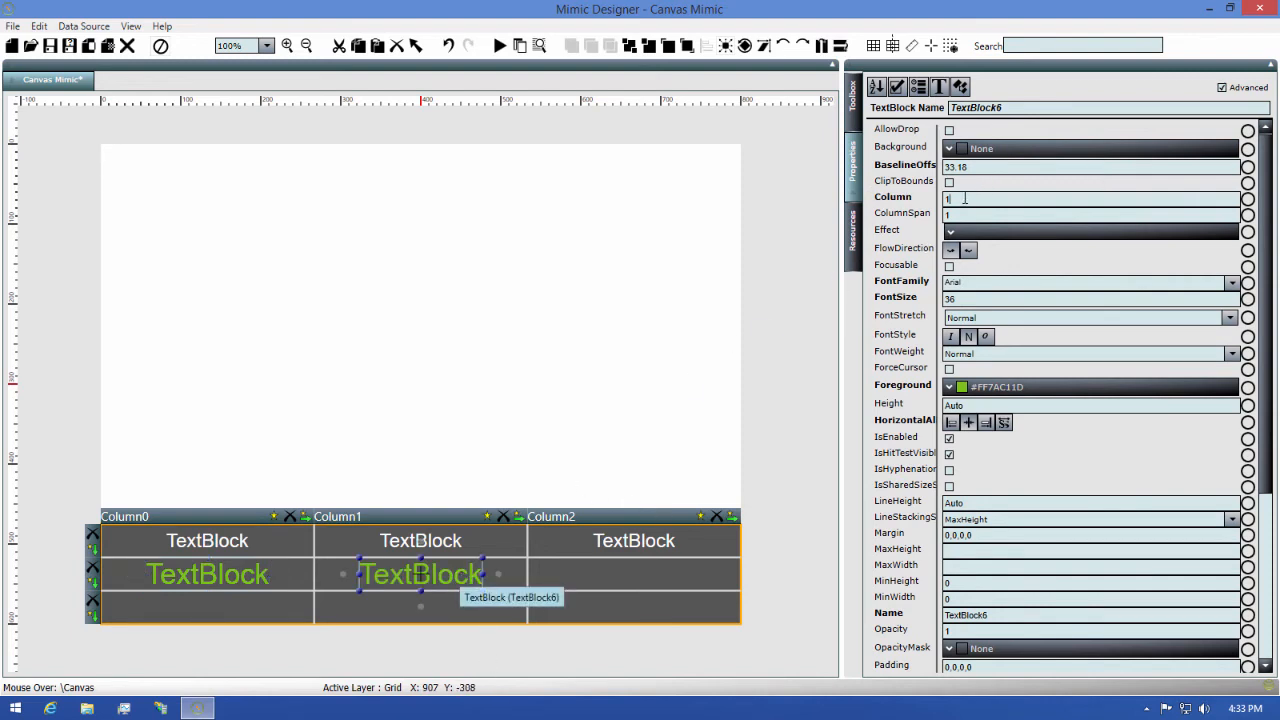
{"action": "type", "text": "2"}
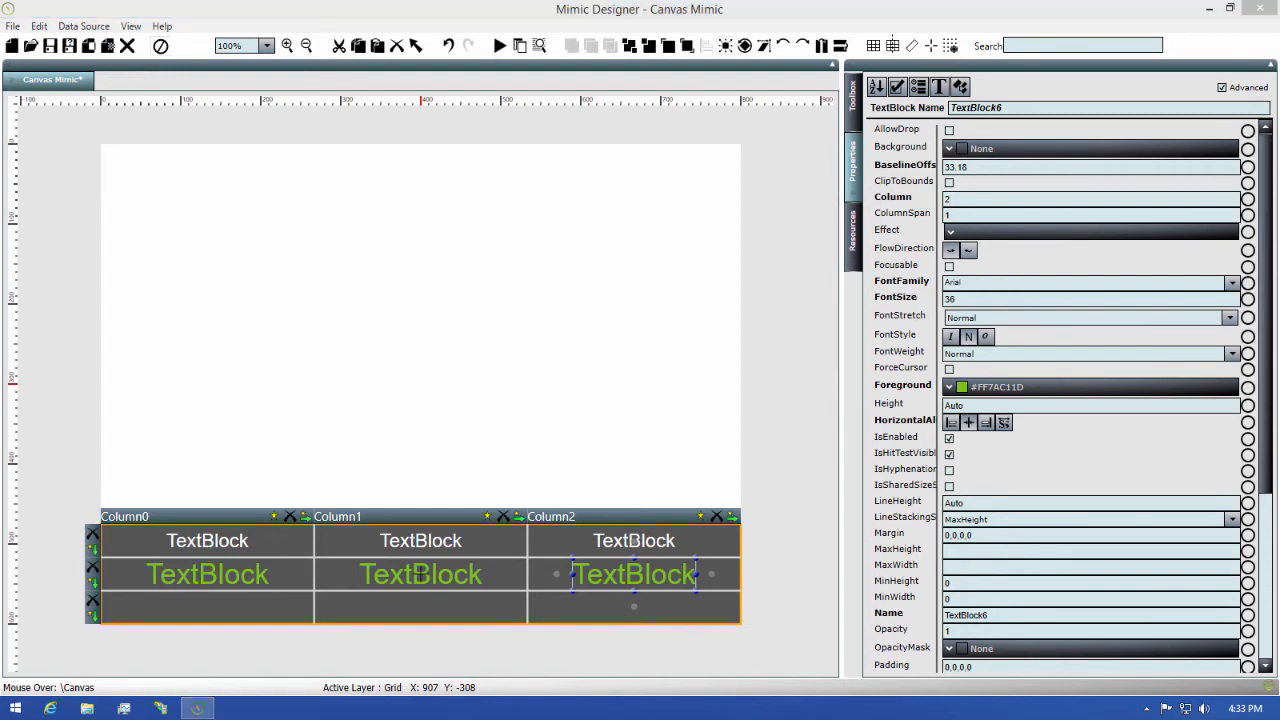
Step: Duplicate the white text block in the grid's first cell and set the copy's Row to 2
{"action": "left_click", "coordinate": [208, 541]}
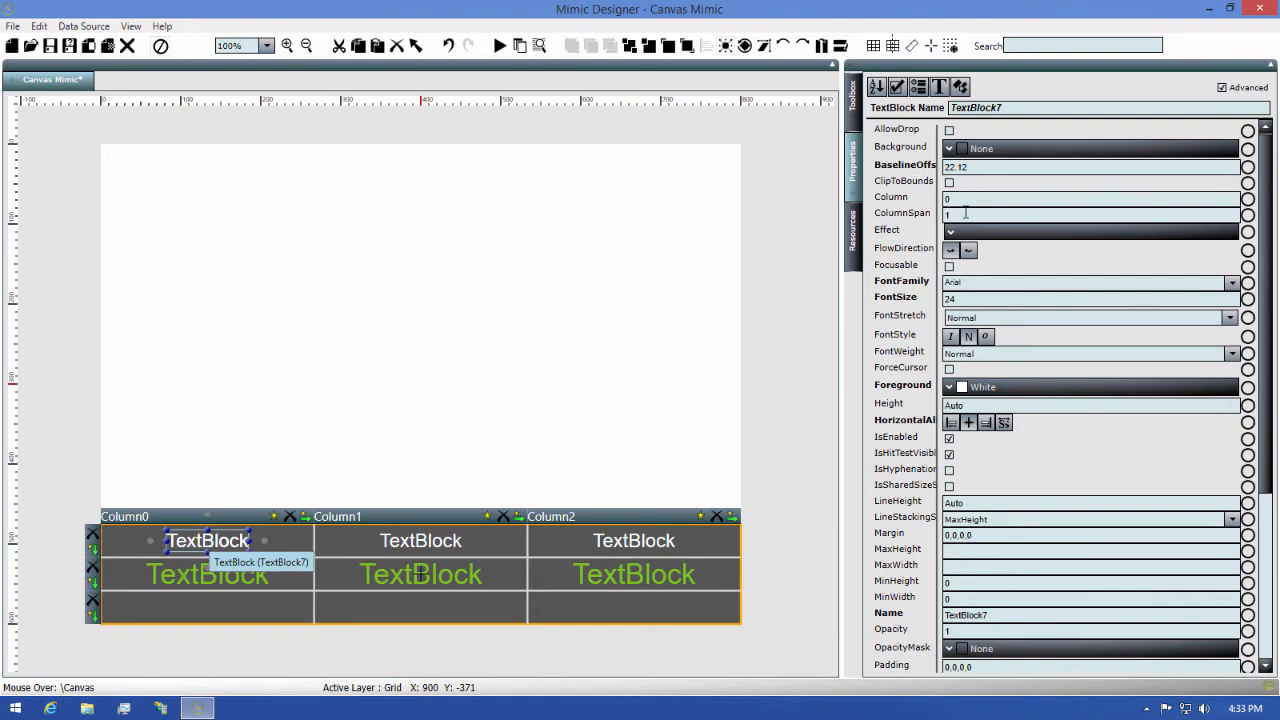
{"action": "scroll", "coordinate": [954, 395], "scroll_direction": "down", "scroll_amount": 3}
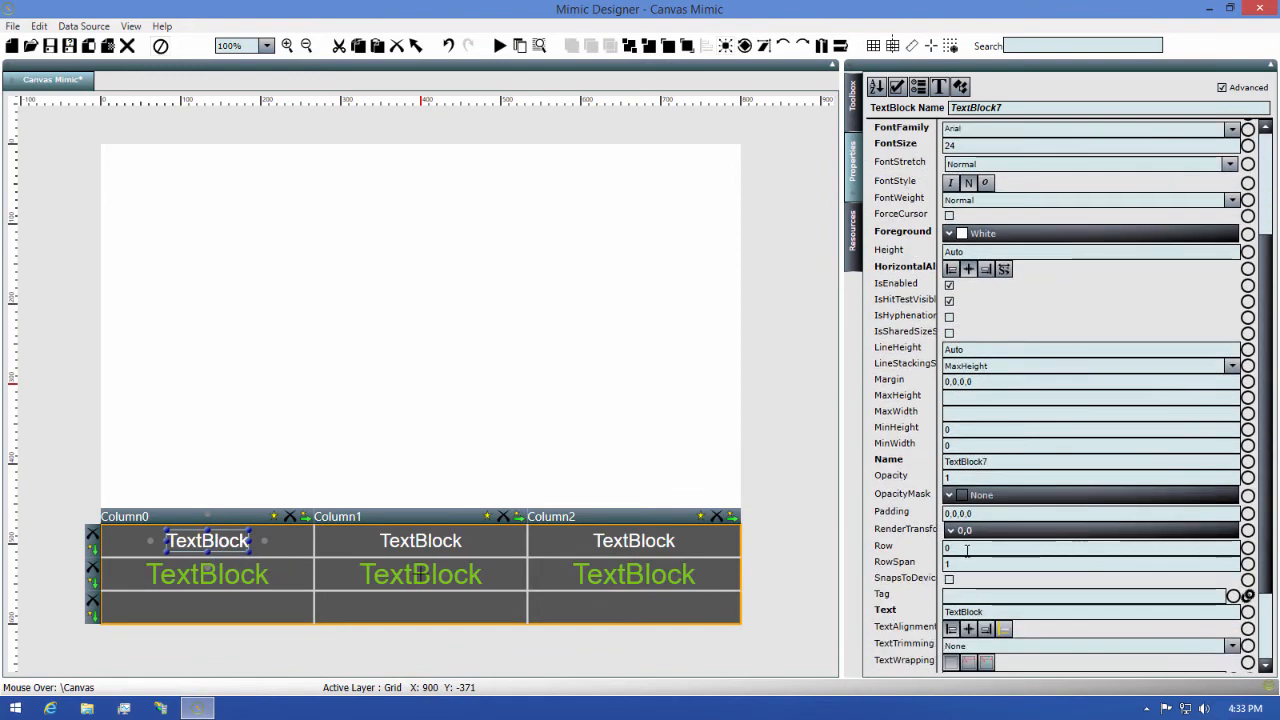
{"action": "type", "text": "2"}
{"action": "key", "text": "Return"}
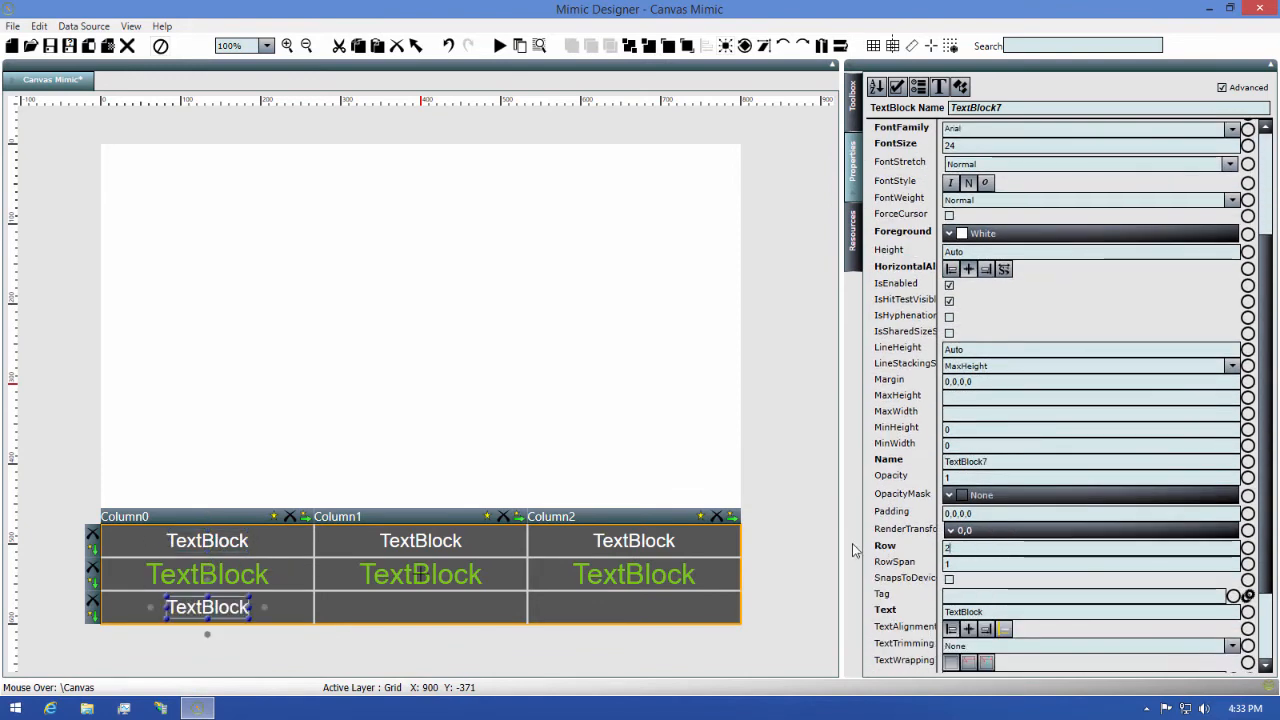
Step: Duplicate the third-row text block twice along its row, setting the copies' Column values to 1 and 2
{"action": "left_click", "coordinate": [230, 618]}
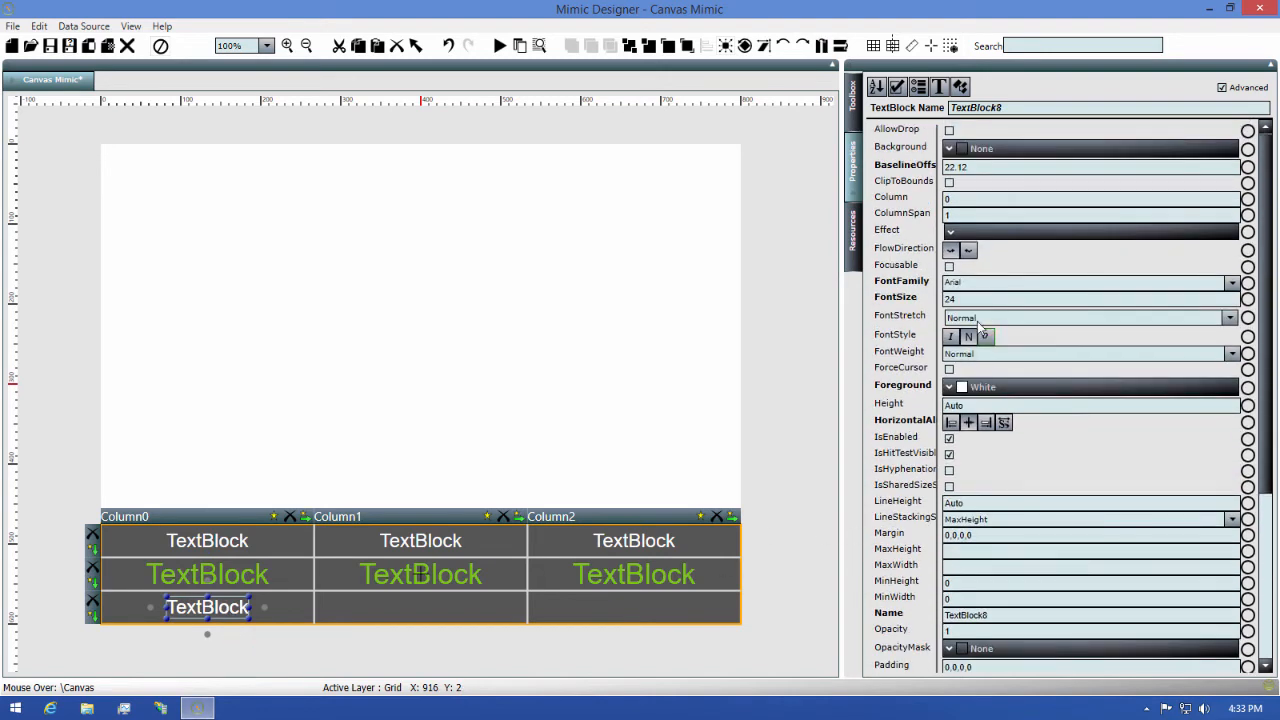
{"action": "left_click_drag", "start_coordinate": [985, 200], "coordinate": [865, 208]}
{"action": "type", "text": "1"}
{"action": "key", "text": "Return"}
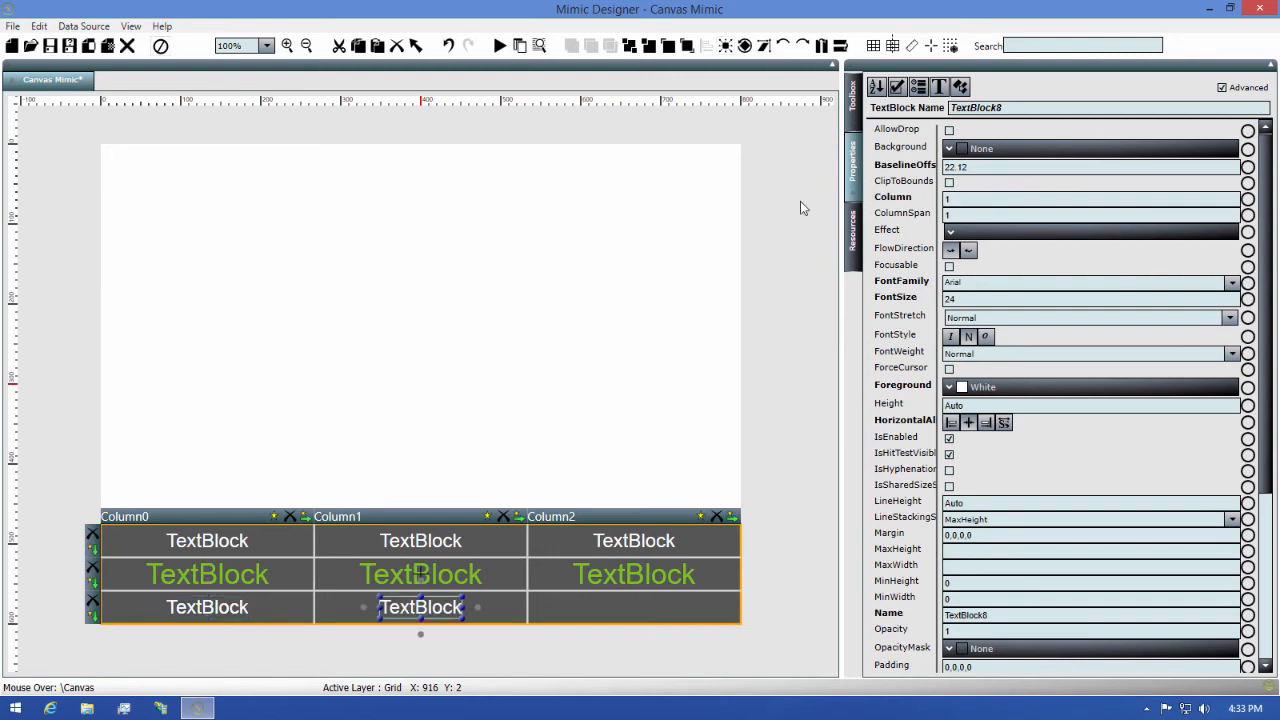
{"action": "left_click", "coordinate": [445, 612]}
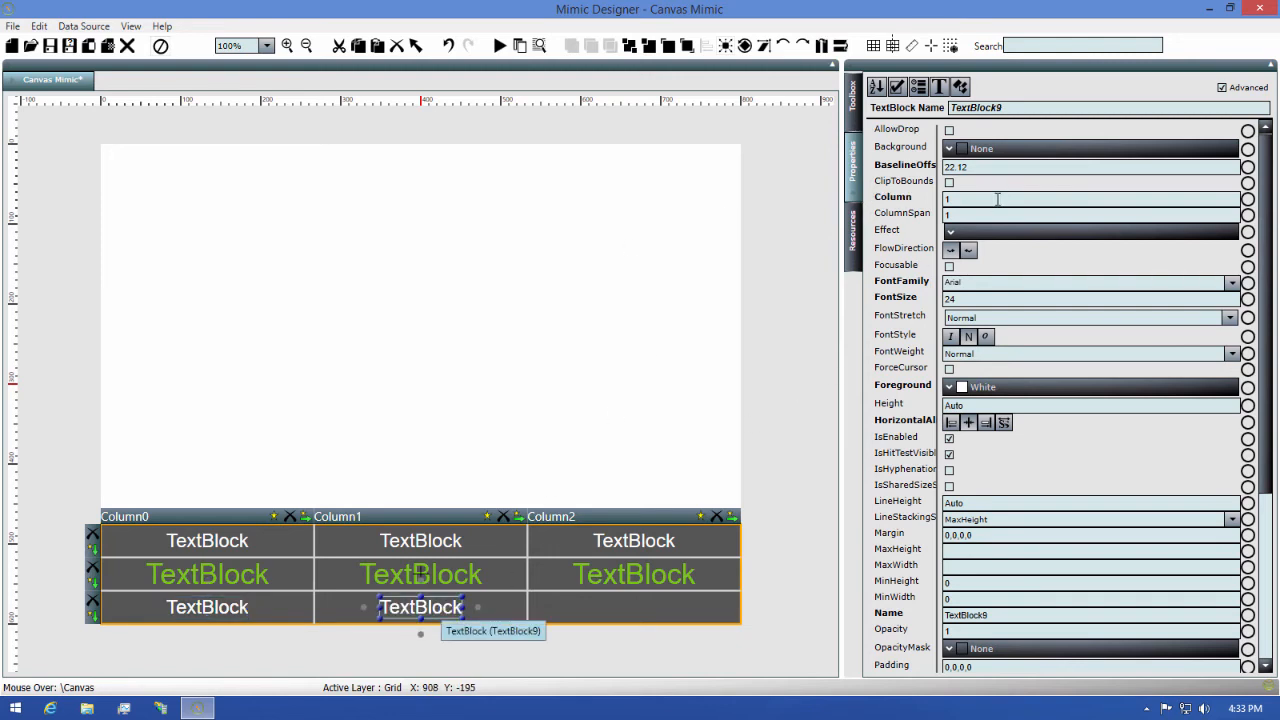
{"action": "left_click_drag", "start_coordinate": [997, 199], "coordinate": [930, 203]}
{"action": "type", "text": "2"}
{"action": "key", "text": "Return"}
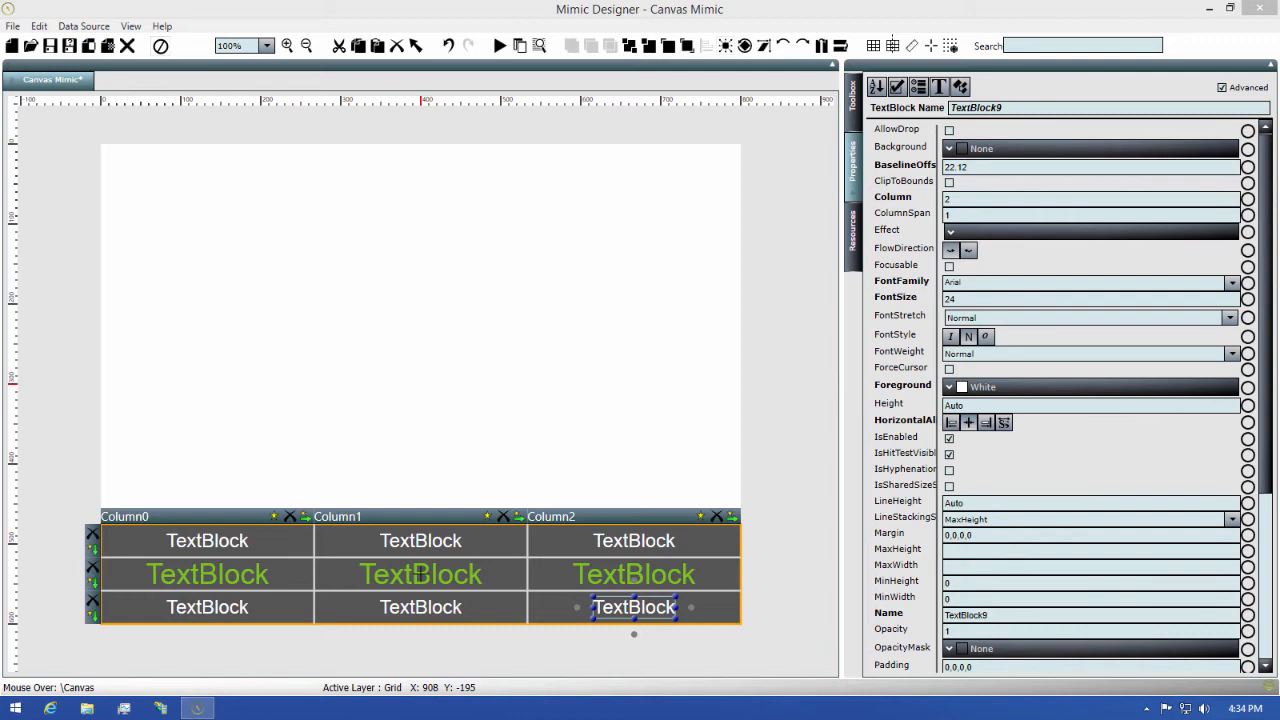
Step: Select the canvas, add the Data Binding panel to the workspace and bring it to the front
{"action": "left_click", "coordinate": [586, 409]}
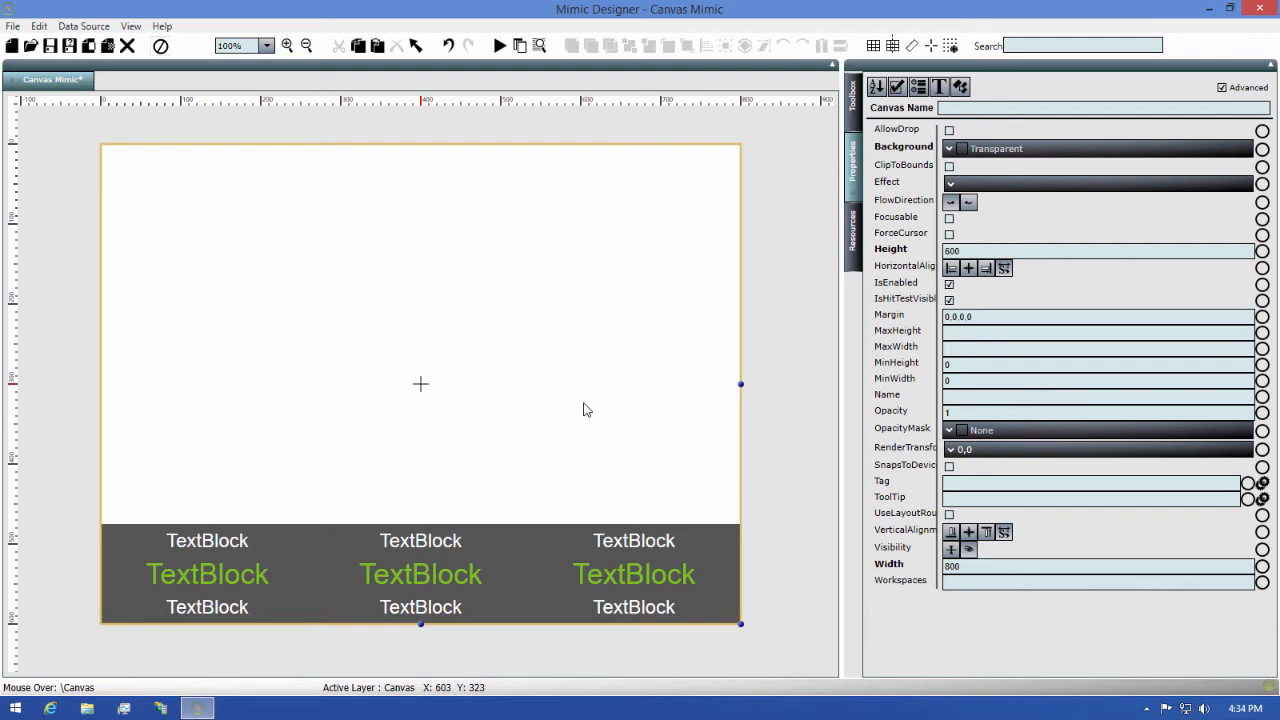
{"action": "left_click", "coordinate": [134, 28]}
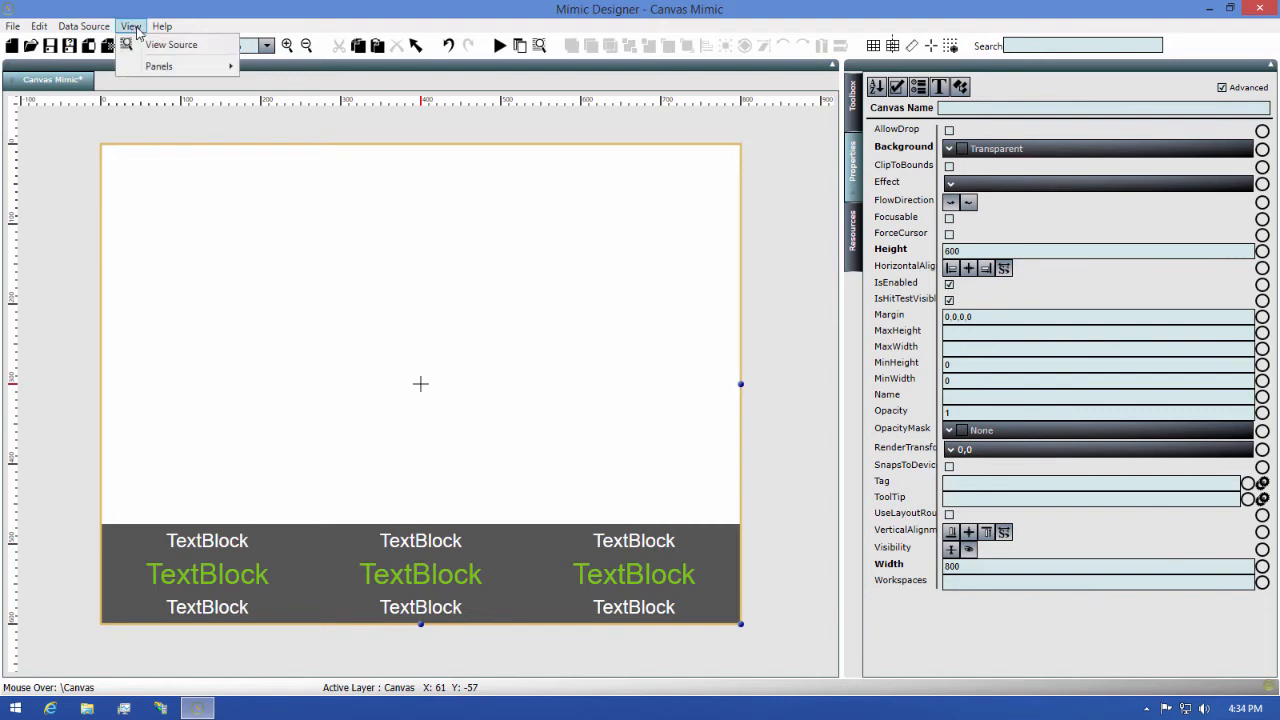
{"action": "mouse_move", "coordinate": [166, 66]}
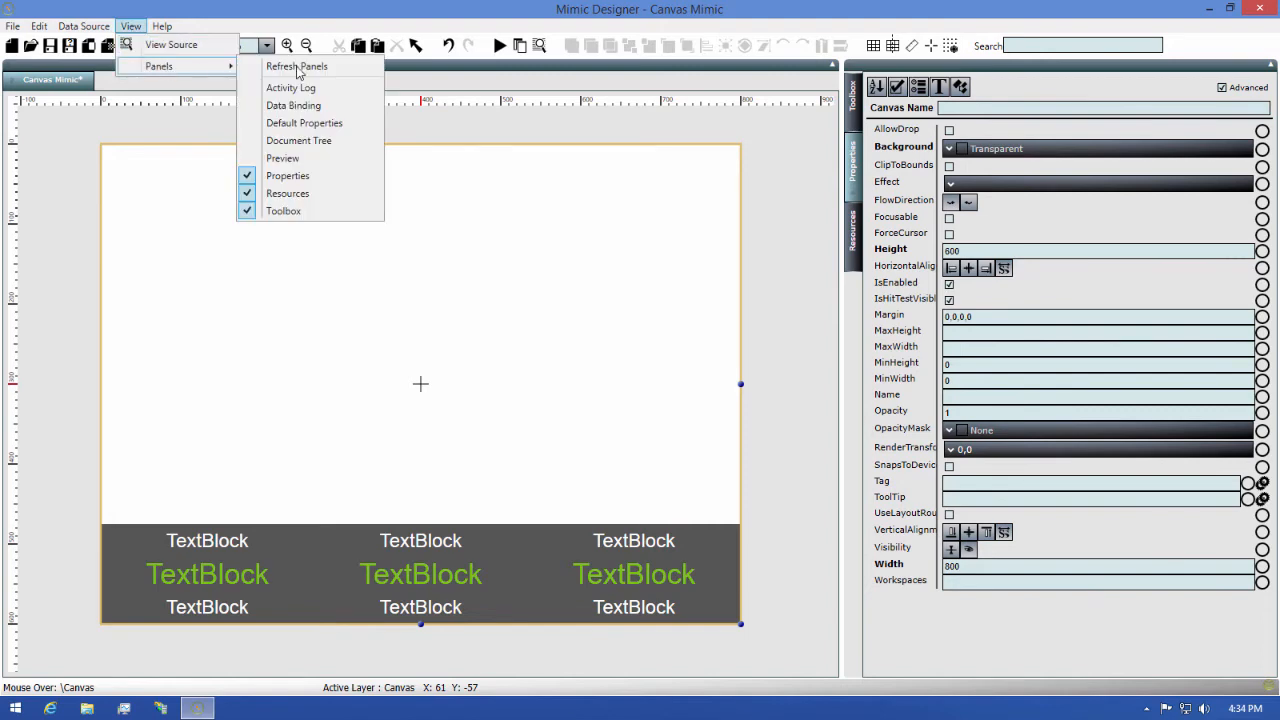
{"action": "left_click", "coordinate": [338, 112]}
{"action": "left_click_drag", "start_coordinate": [155, 92], "coordinate": [1012, 350]}
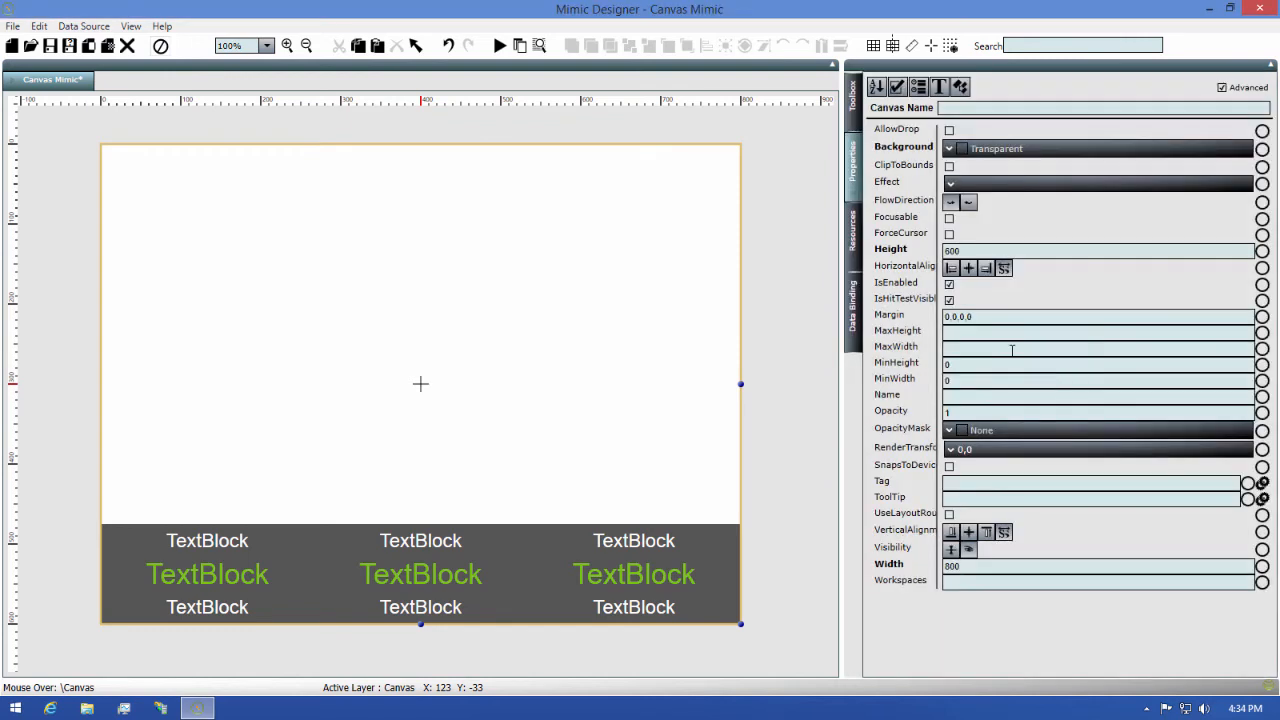
{"action": "left_click", "coordinate": [853, 315]}
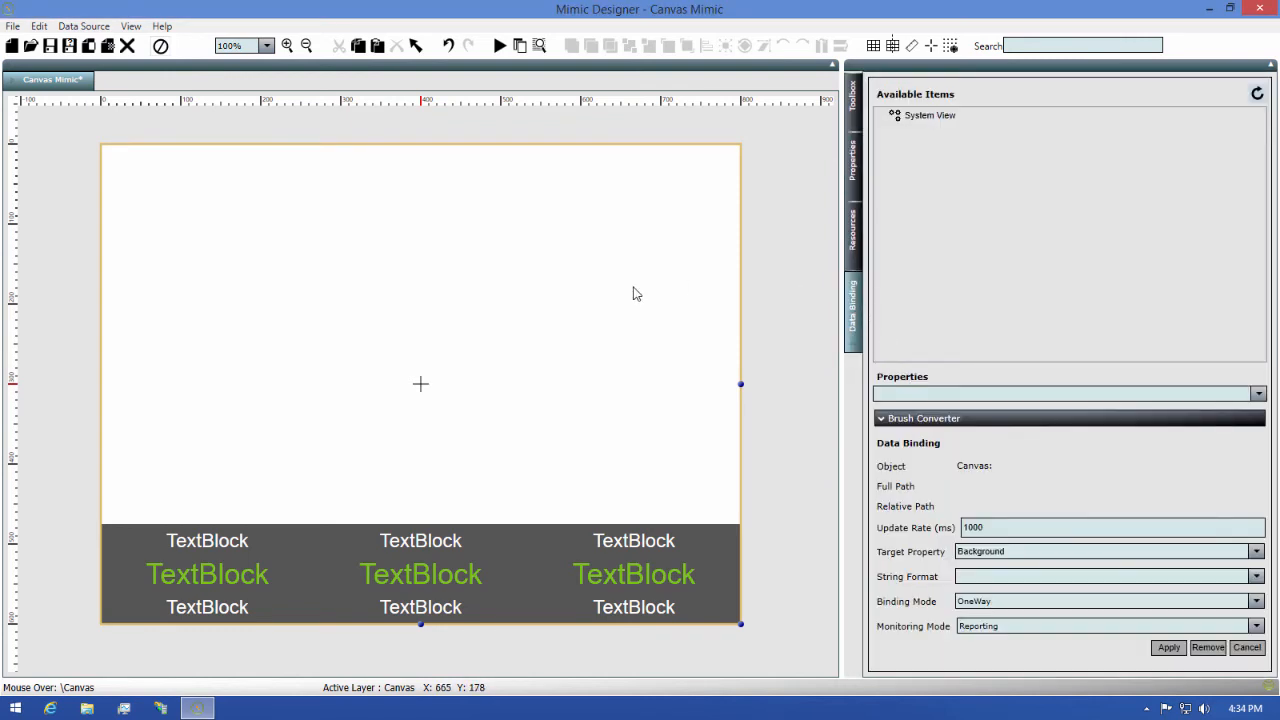
Step: Bind the canvas's Background to the Value of the Content item of WTGeneralBackground.jpg in the Files > Images folder of System View
{"action": "double_click", "coordinate": [905, 116]}
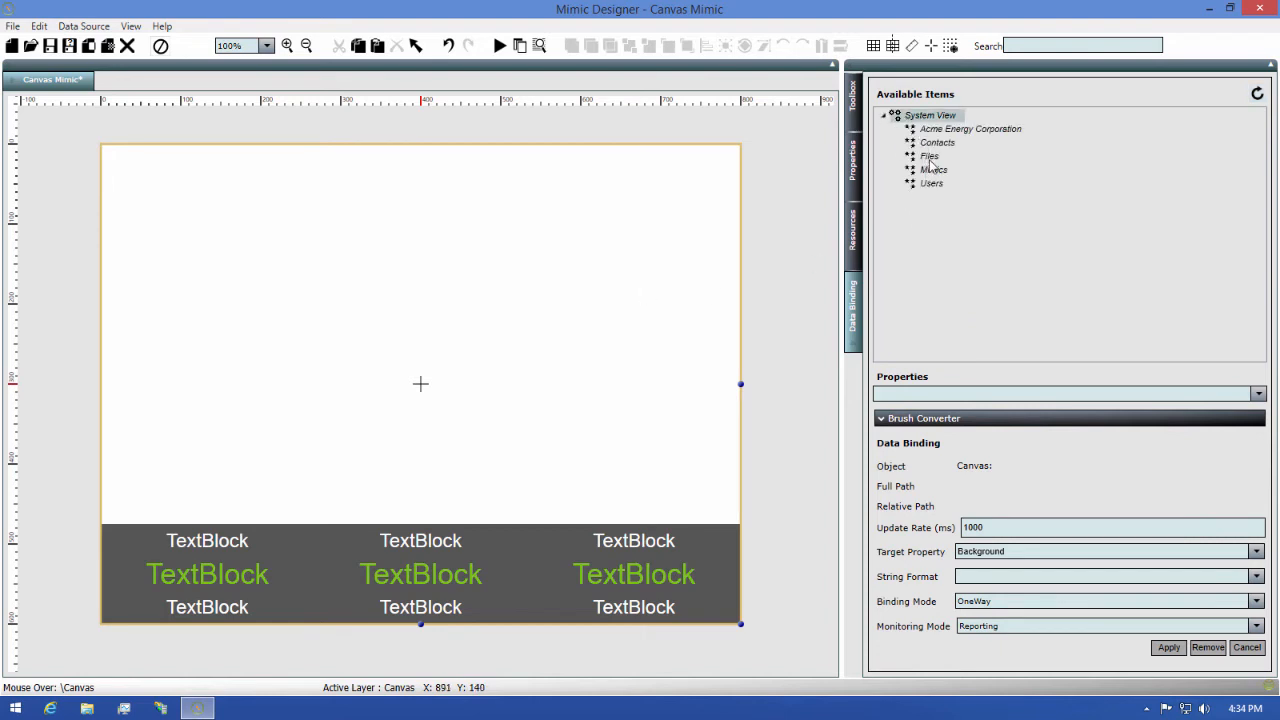
{"action": "left_click", "coordinate": [928, 157]}
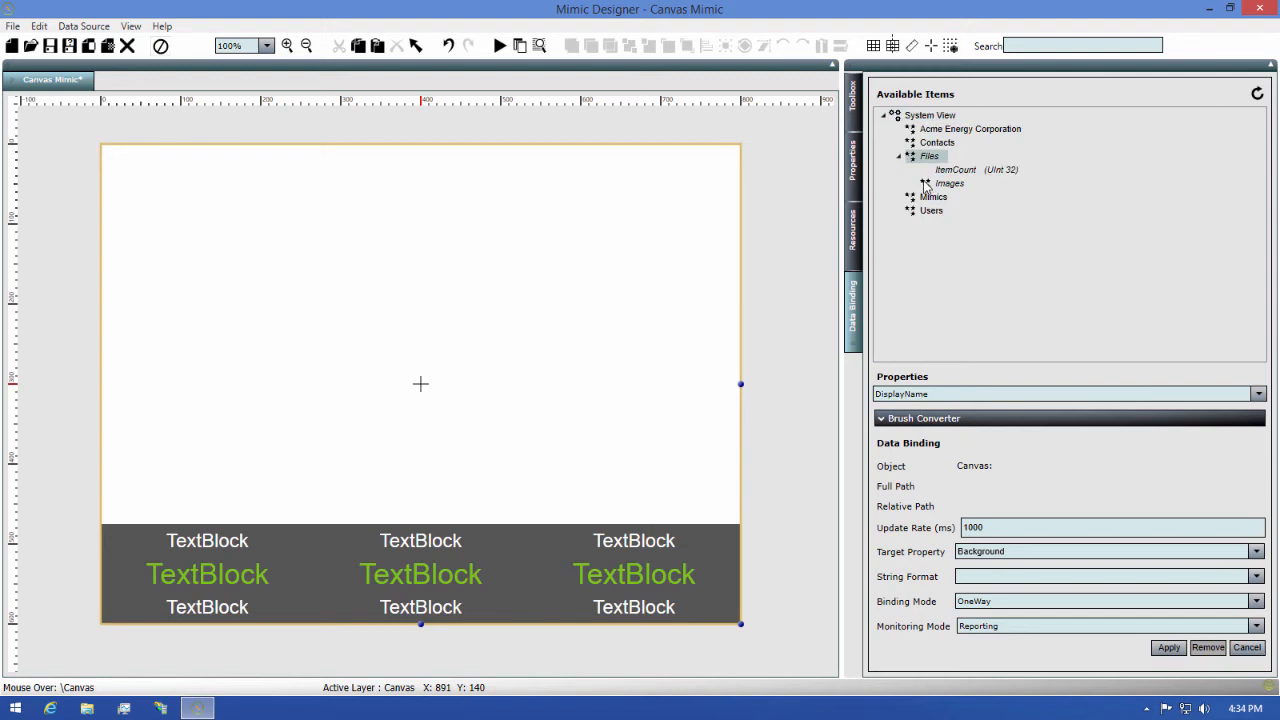
{"action": "left_click", "coordinate": [940, 184]}
{"action": "left_click", "coordinate": [913, 184]}
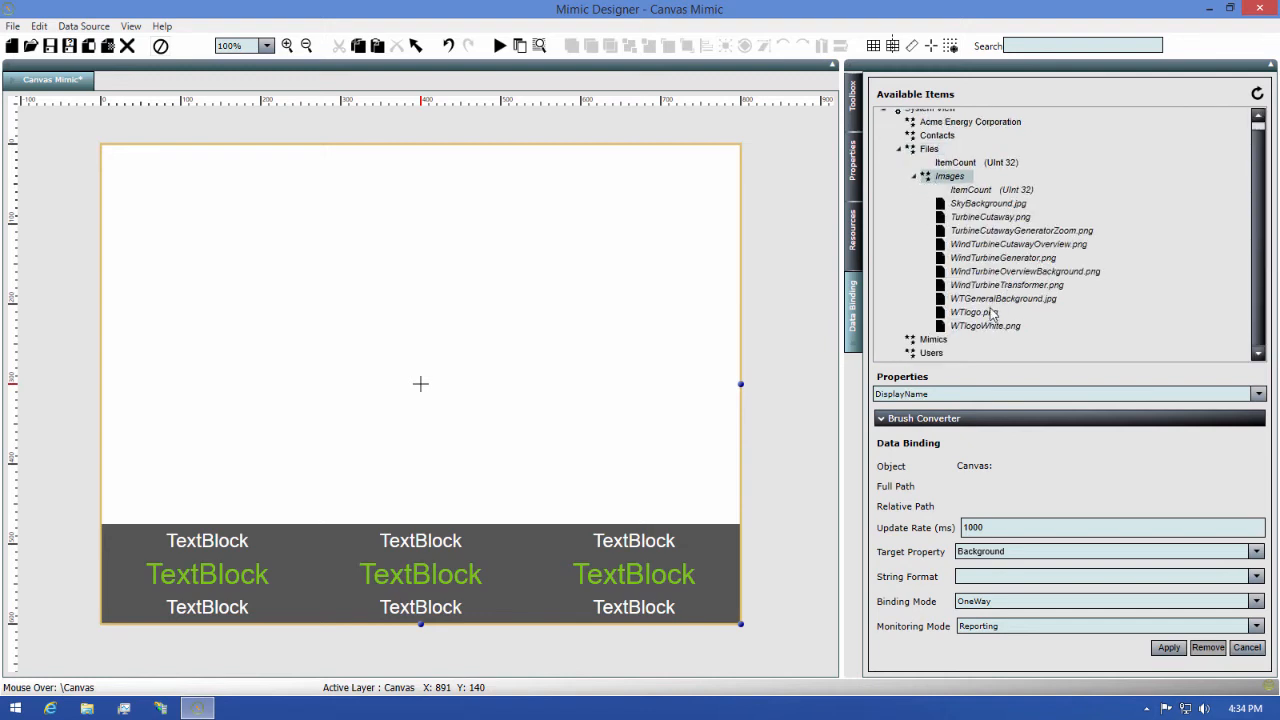
{"action": "left_click", "coordinate": [952, 301]}
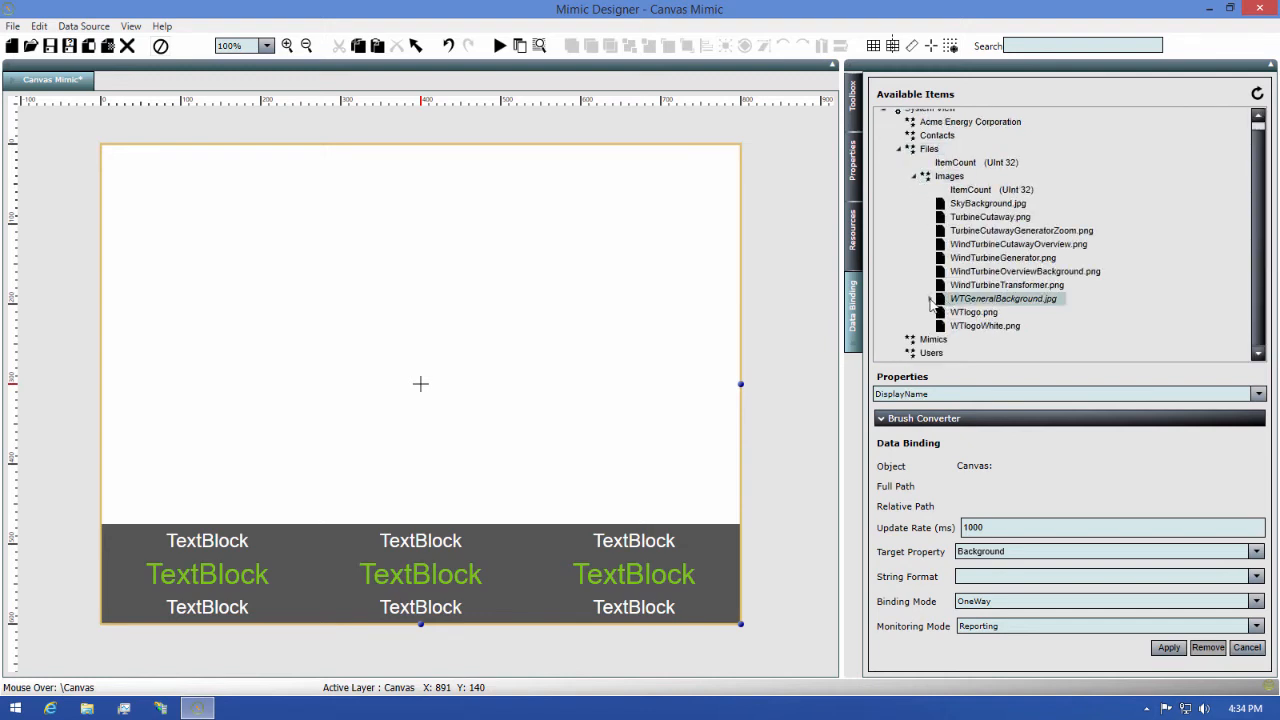
{"action": "left_click", "coordinate": [930, 299]}
{"action": "scroll", "coordinate": [985, 240], "scroll_direction": "down", "scroll_amount": 2}
{"action": "left_click", "coordinate": [985, 231]}
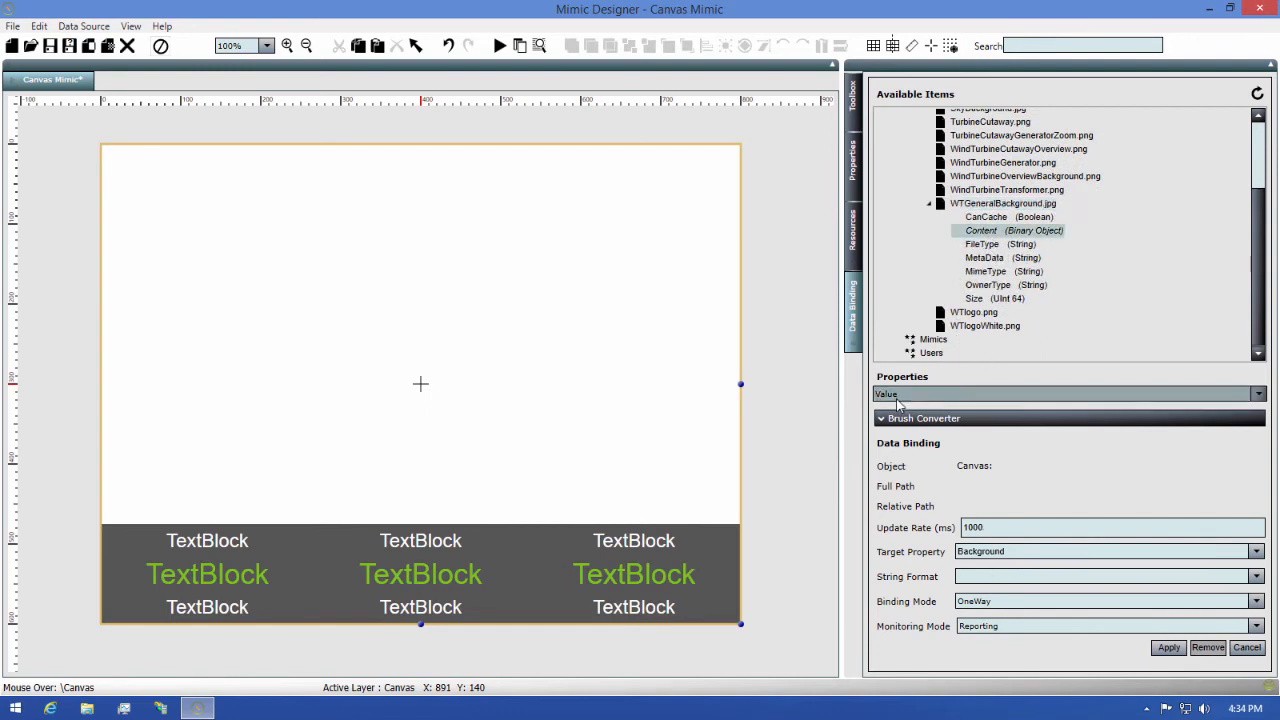
{"action": "left_click", "coordinate": [1169, 647]}
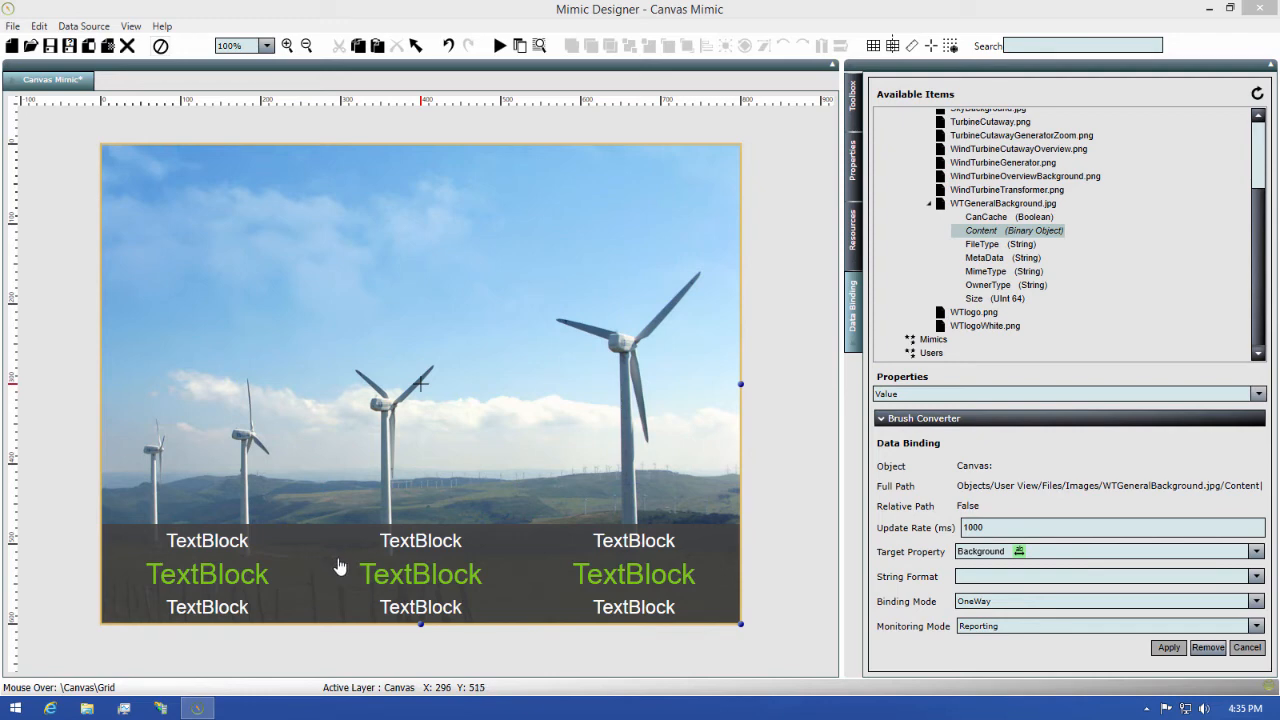
Step: Edit the grid's layer and replace the text of its centre text block with "qwertyuiop[]123"
{"action": "left_click", "coordinate": [368, 573]}
{"action": "right_click", "coordinate": [395, 580]}
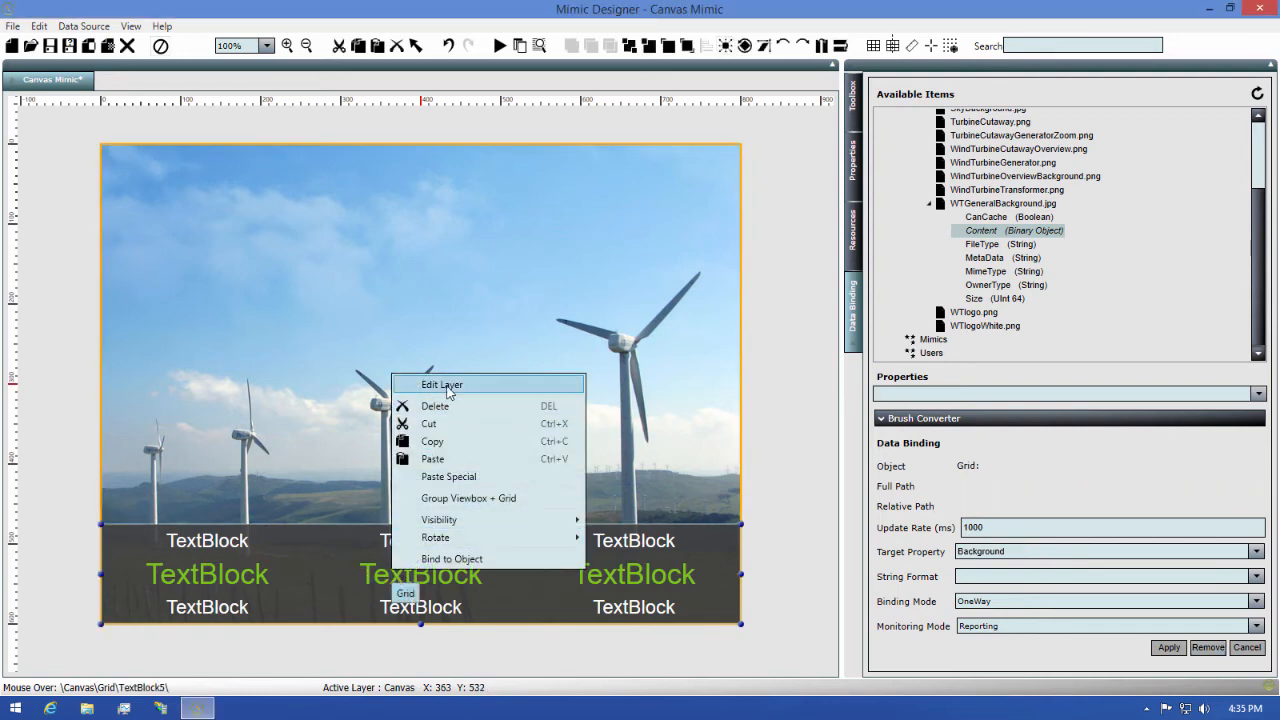
{"action": "left_click", "coordinate": [447, 392]}
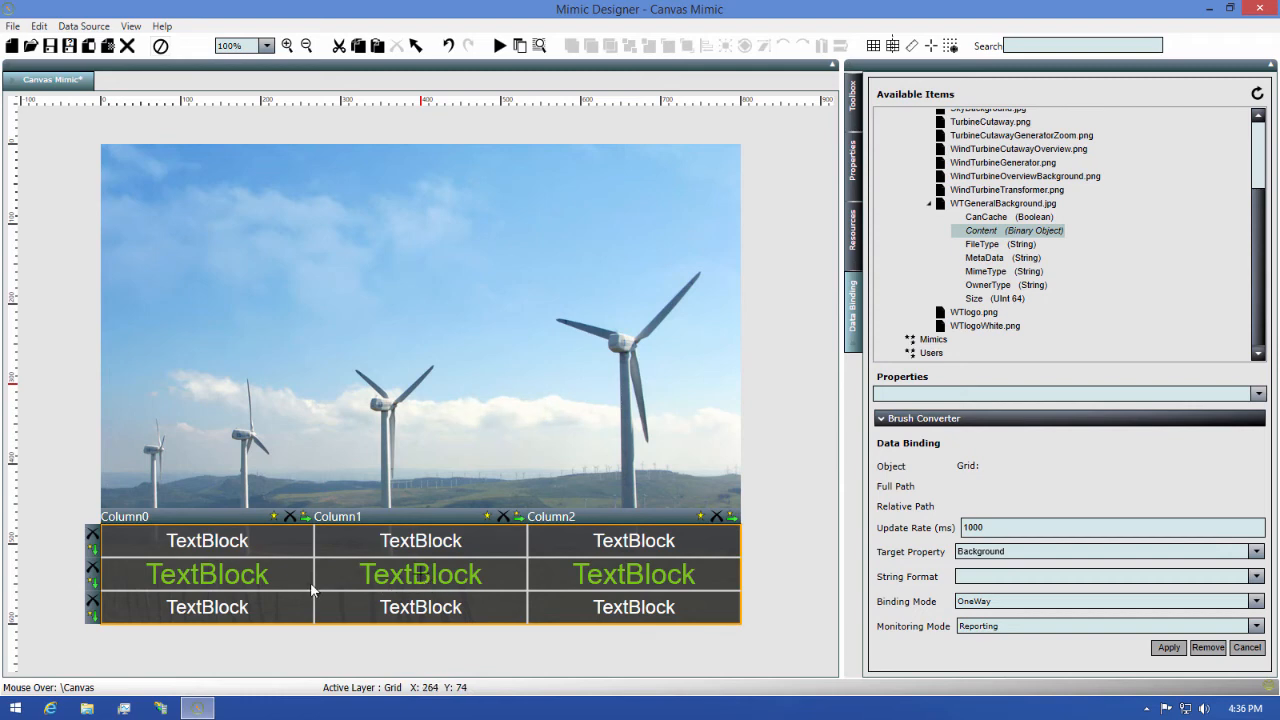
{"action": "left_click", "coordinate": [389, 580]}
{"action": "double_click", "coordinate": [389, 580]}
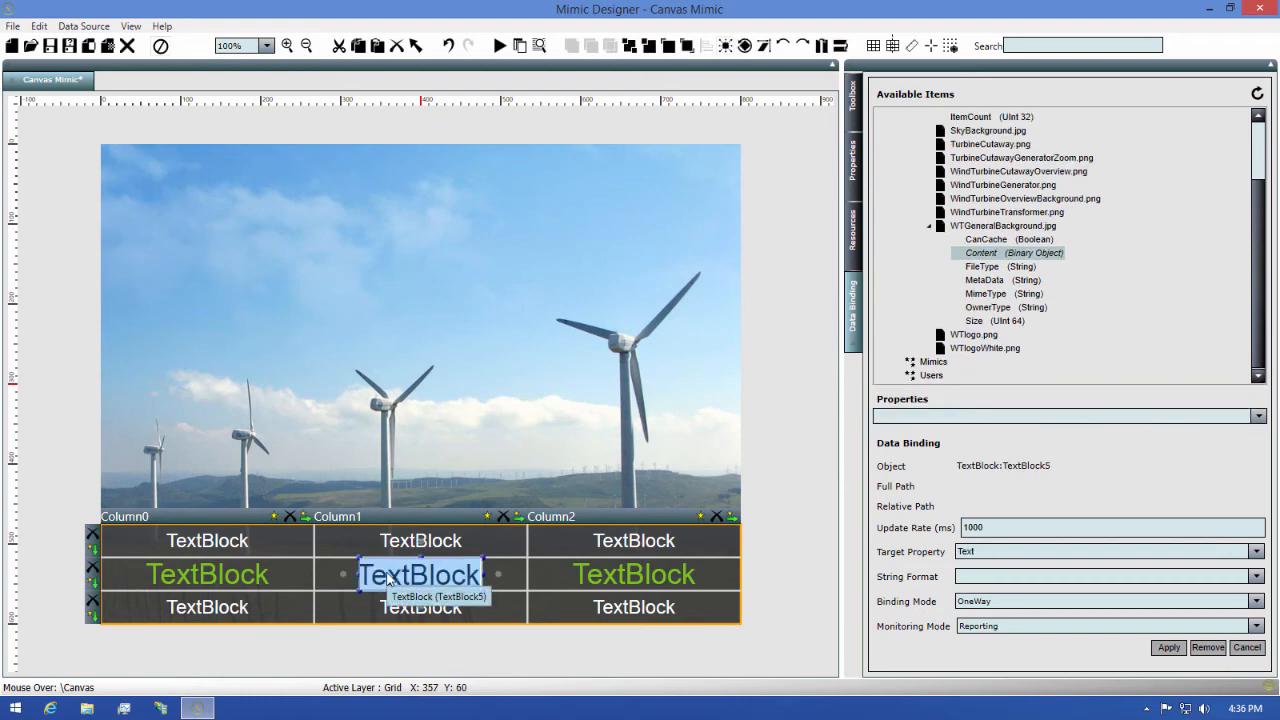
{"action": "type", "text": "qwertyuiop"}
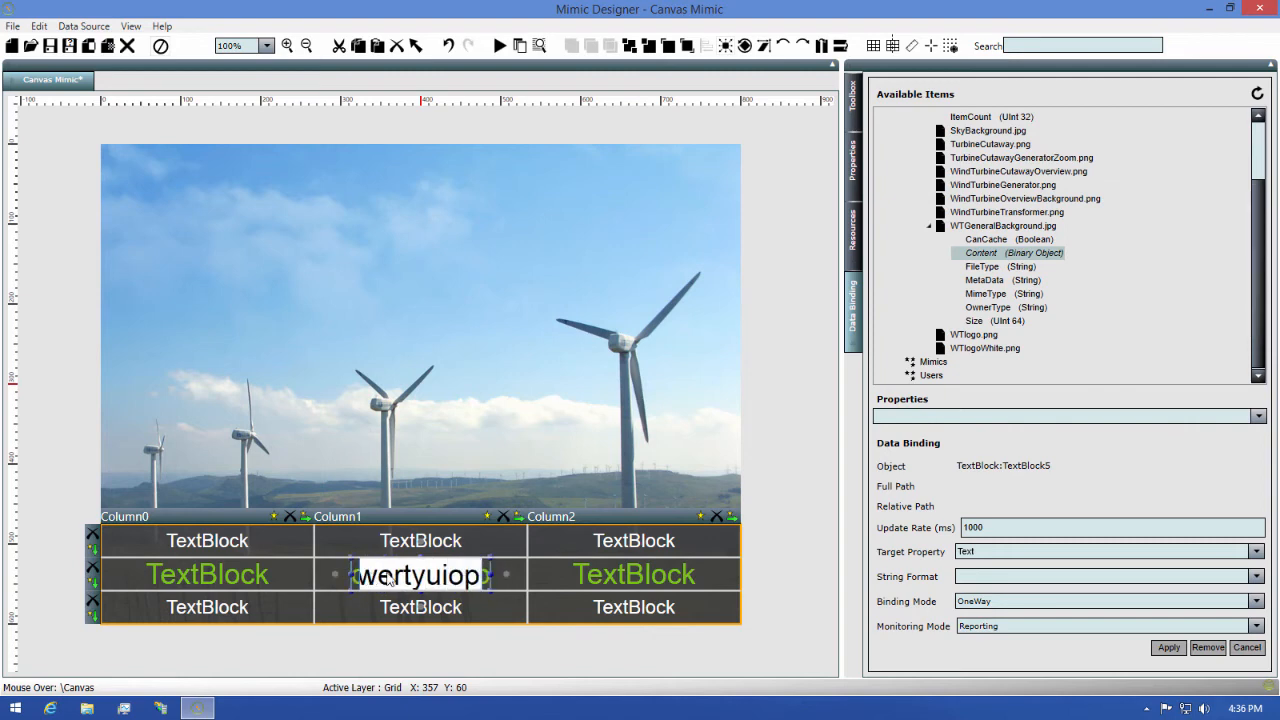
{"action": "type", "text": "[]"}
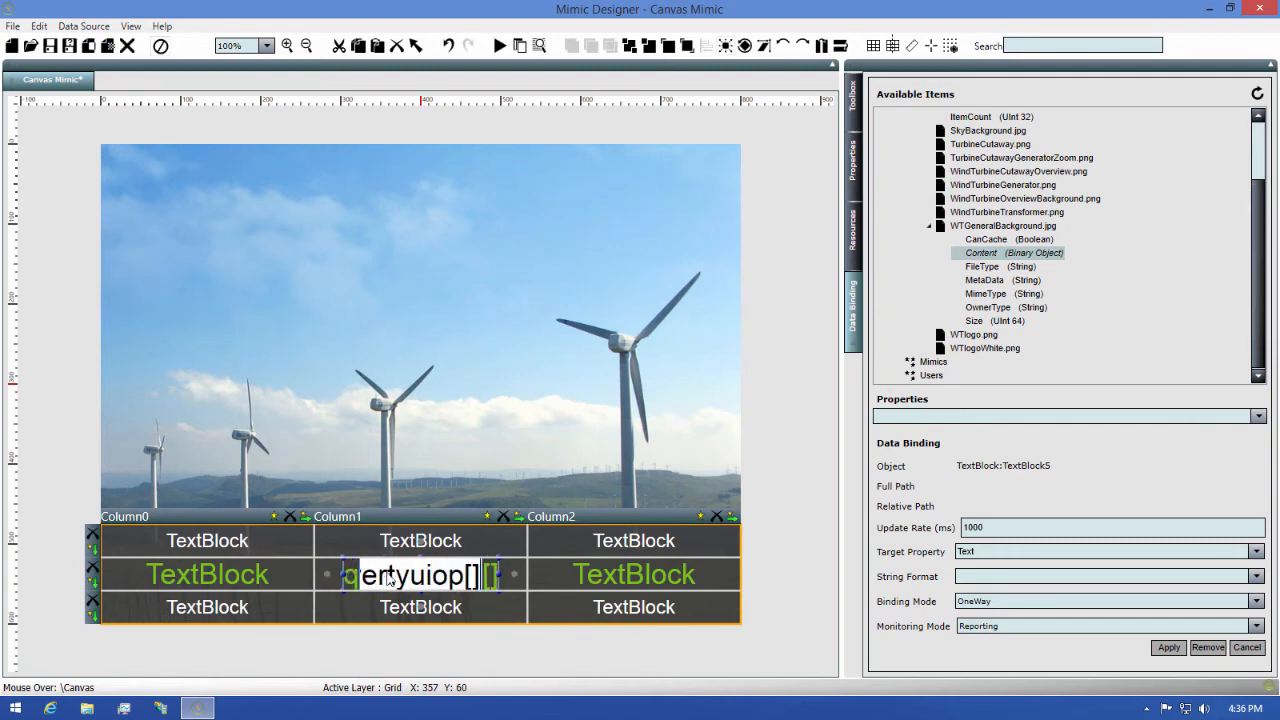
{"action": "type", "text": "123"}
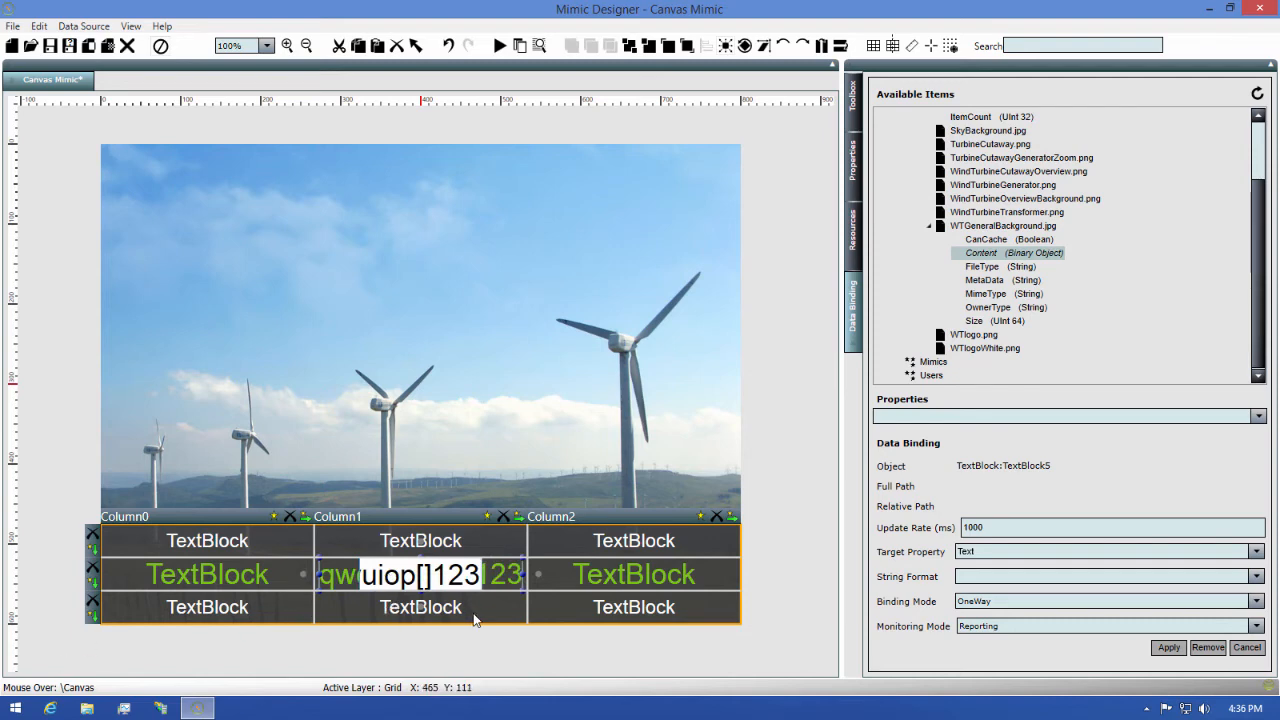
Step: Restore the centre text block's text to "TextBlock" and return to the canvas layer
{"action": "left_click", "coordinate": [497, 582]}
{"action": "left_click", "coordinate": [497, 582]}
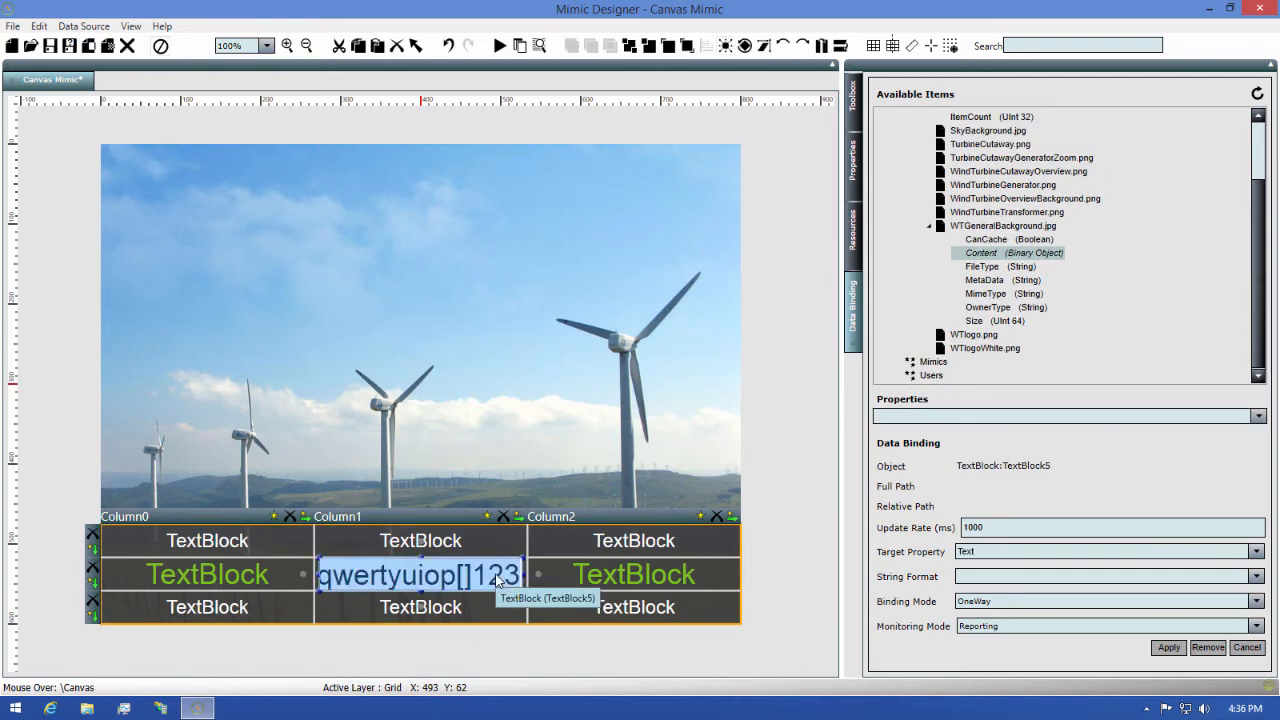
{"action": "type", "text": "TextBlock"}
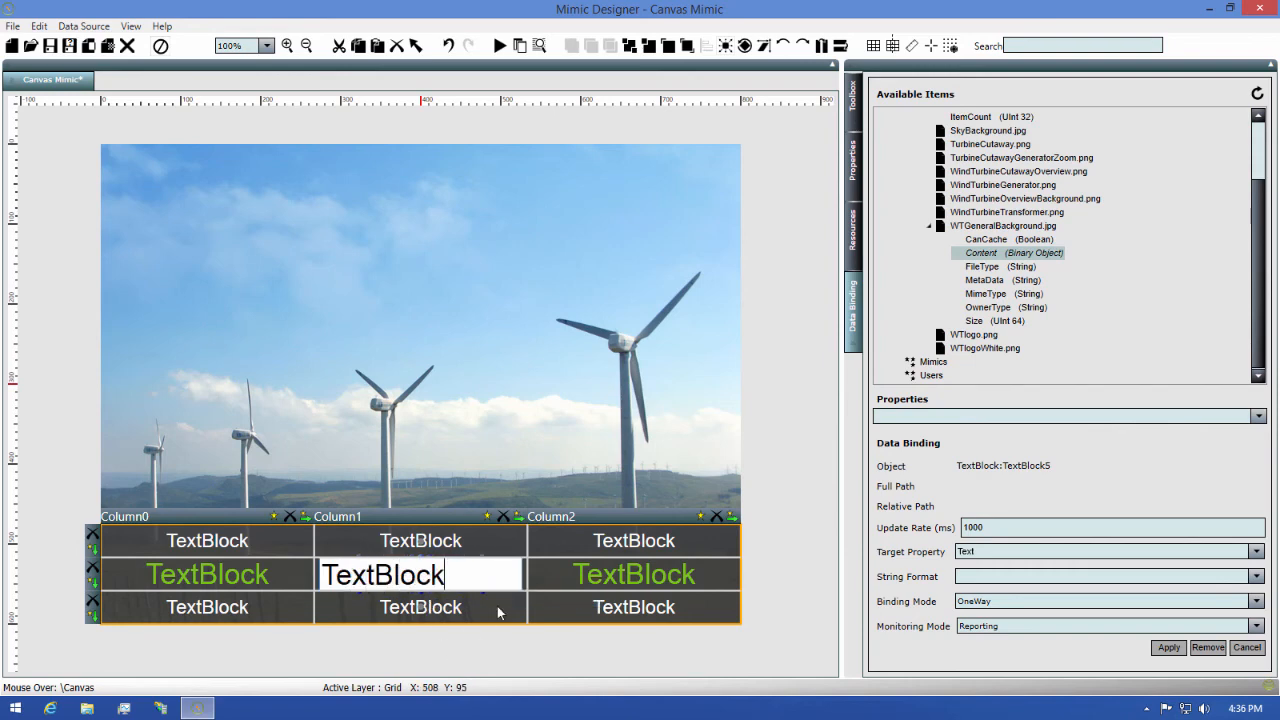
{"action": "left_click", "coordinate": [491, 614]}
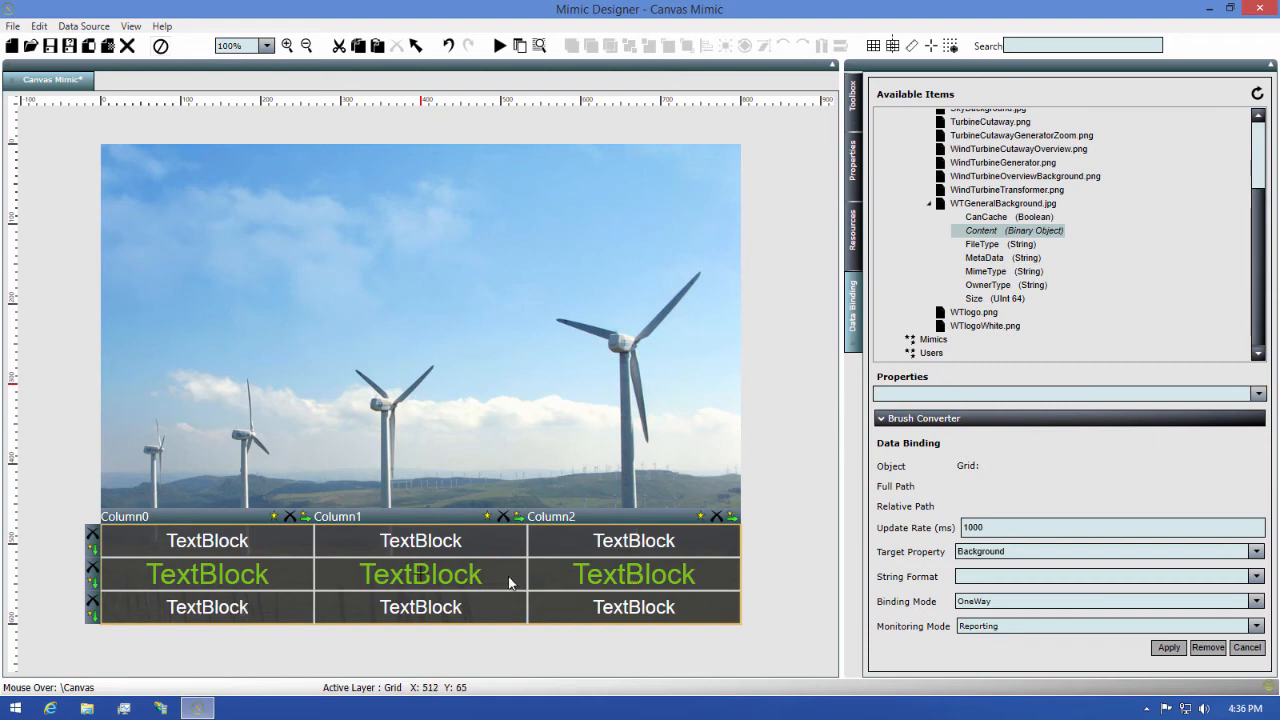
{"action": "left_click", "coordinate": [166, 415]}
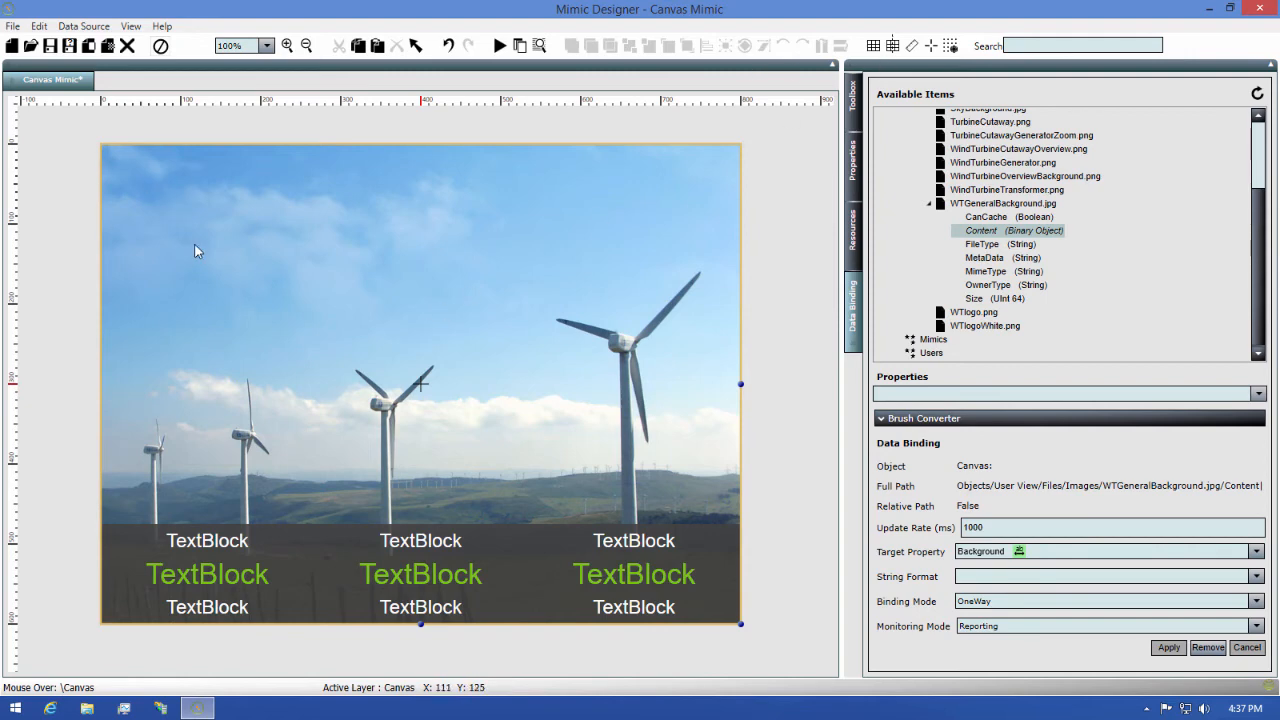
Step: Draw a wide rectangle over the sky in the canvas's upper-left corner
{"action": "left_click", "coordinate": [856, 100]}
{"action": "scroll", "coordinate": [916, 634], "scroll_direction": "down", "scroll_amount": 5}
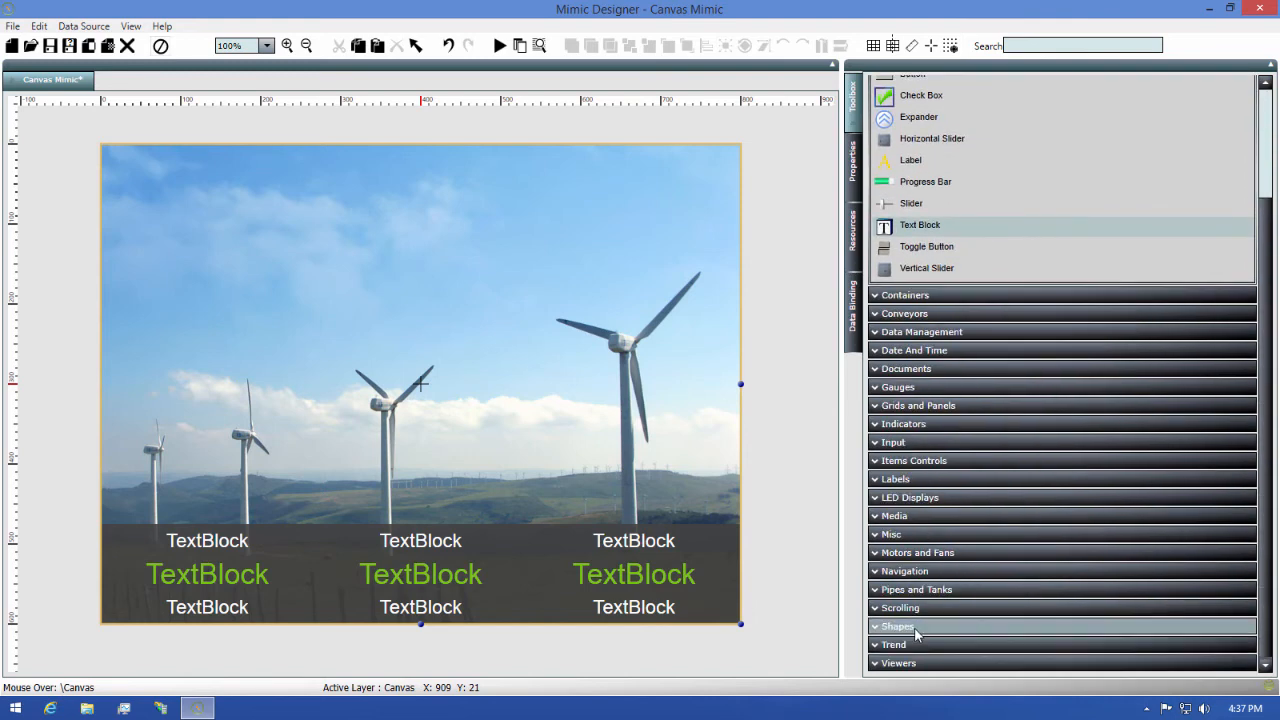
{"action": "left_click", "coordinate": [916, 627]}
{"action": "scroll", "coordinate": [920, 655], "scroll_direction": "down", "scroll_amount": 3}
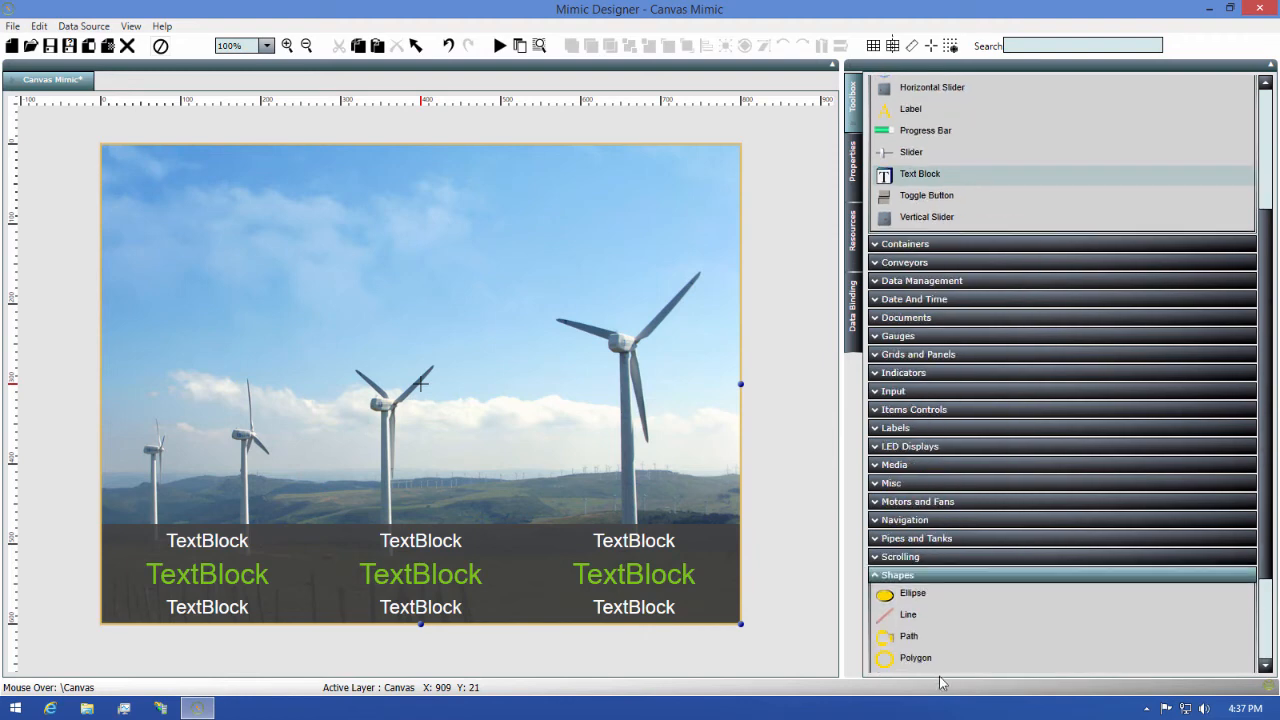
{"action": "left_click", "coordinate": [919, 618]}
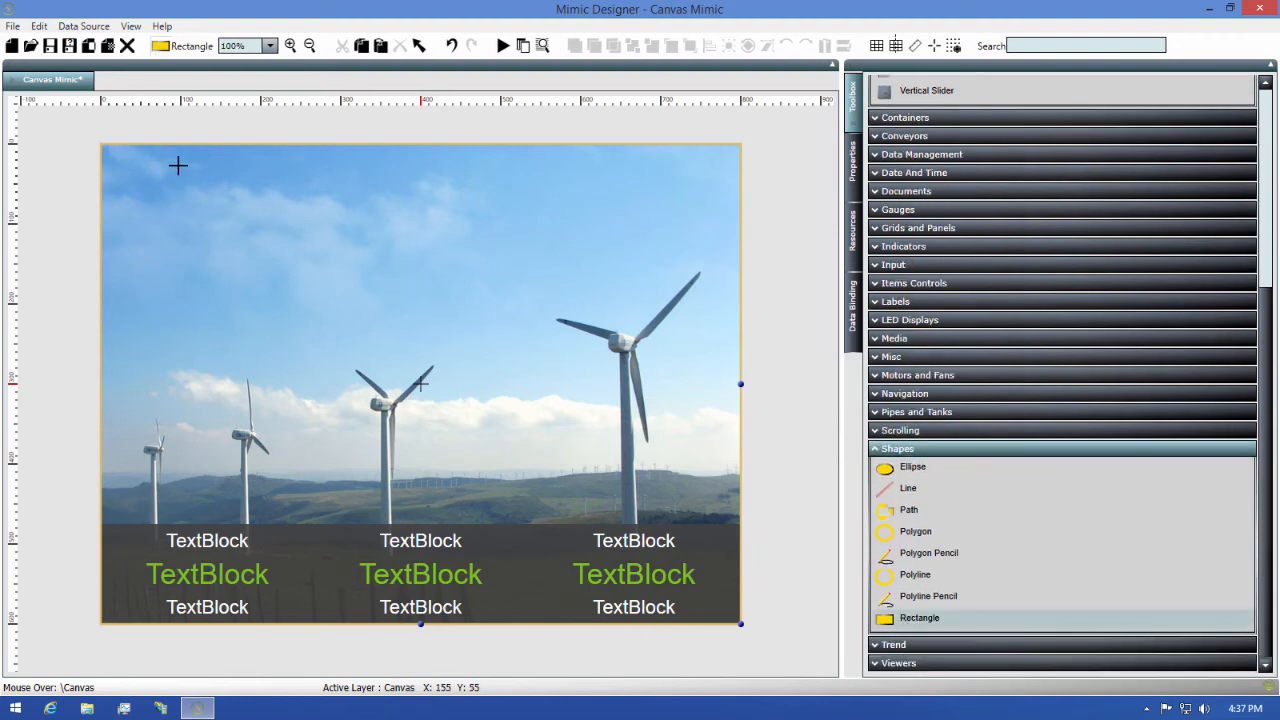
{"action": "left_click_drag", "start_coordinate": [106, 150], "coordinate": [117, 158]}
{"action": "left_click_drag", "start_coordinate": [166, 192], "coordinate": [337, 298]}
Step: Add two text blocks to the canvas, one below the other, to the right of the blue rectangle
{"action": "scroll", "coordinate": [920, 220], "scroll_direction": "up", "scroll_amount": 5}
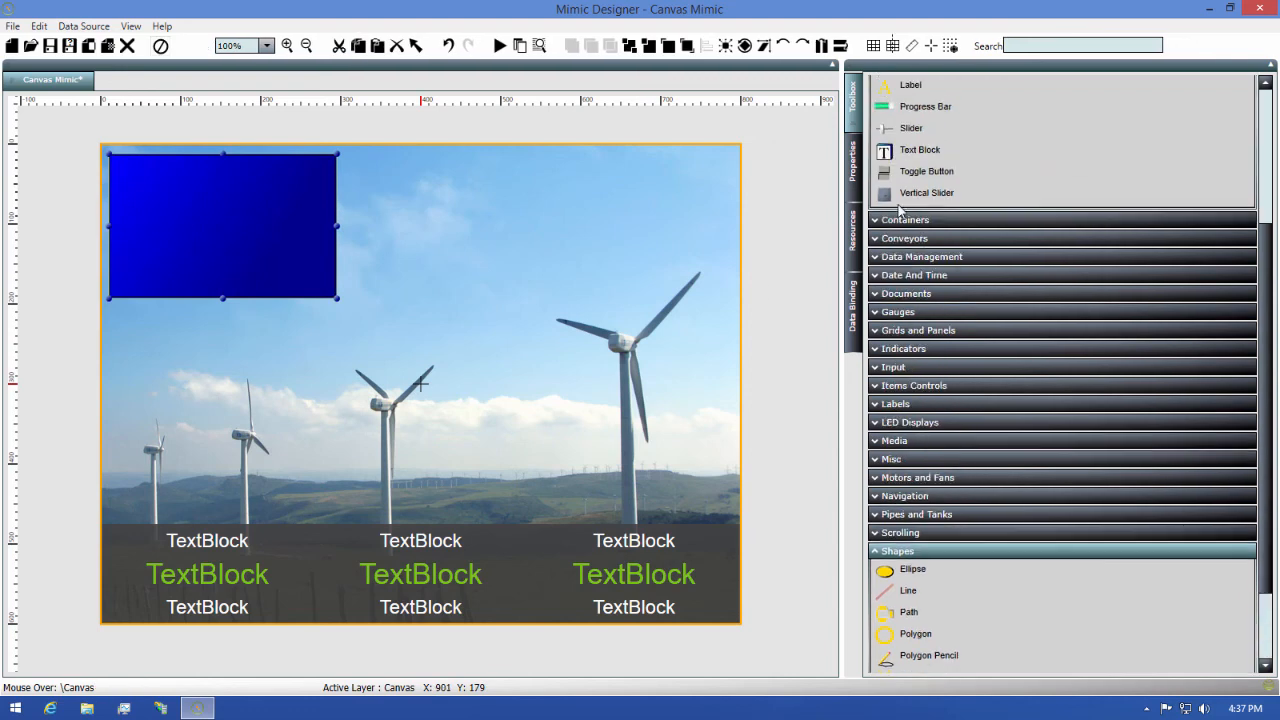
{"action": "left_click", "coordinate": [919, 363]}
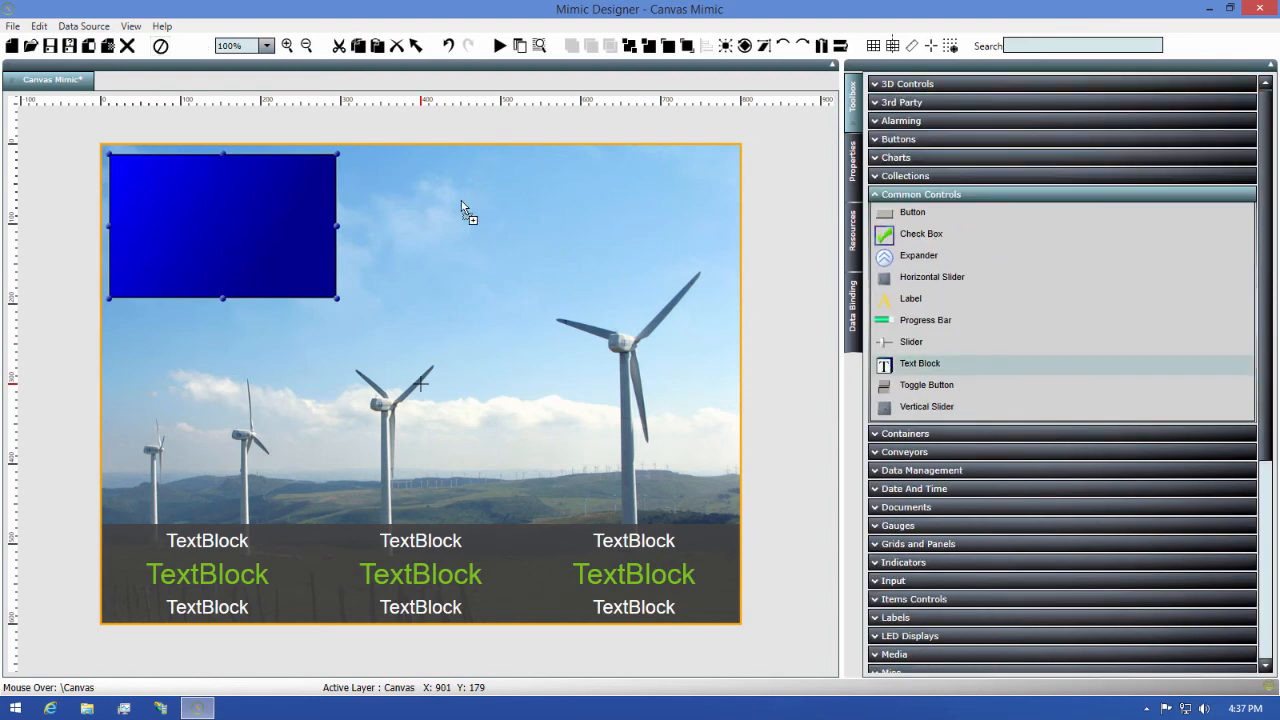
{"action": "left_click", "coordinate": [463, 204]}
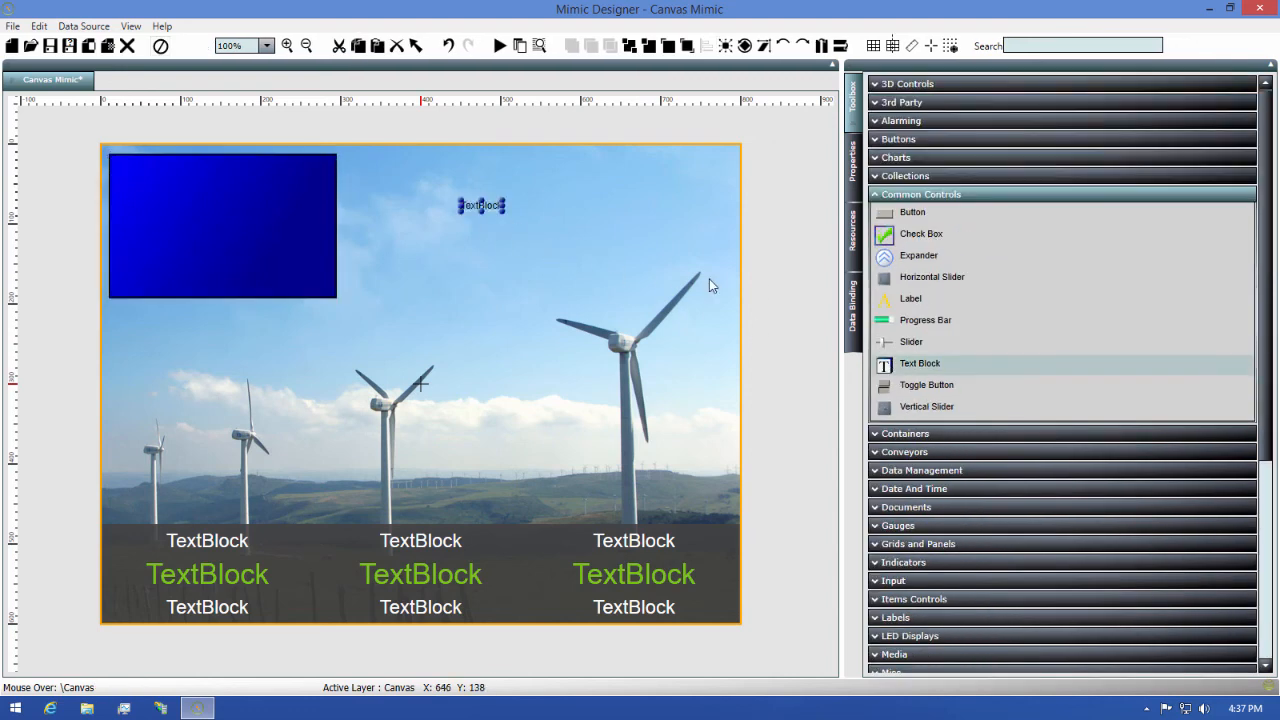
{"action": "left_click", "coordinate": [464, 258]}
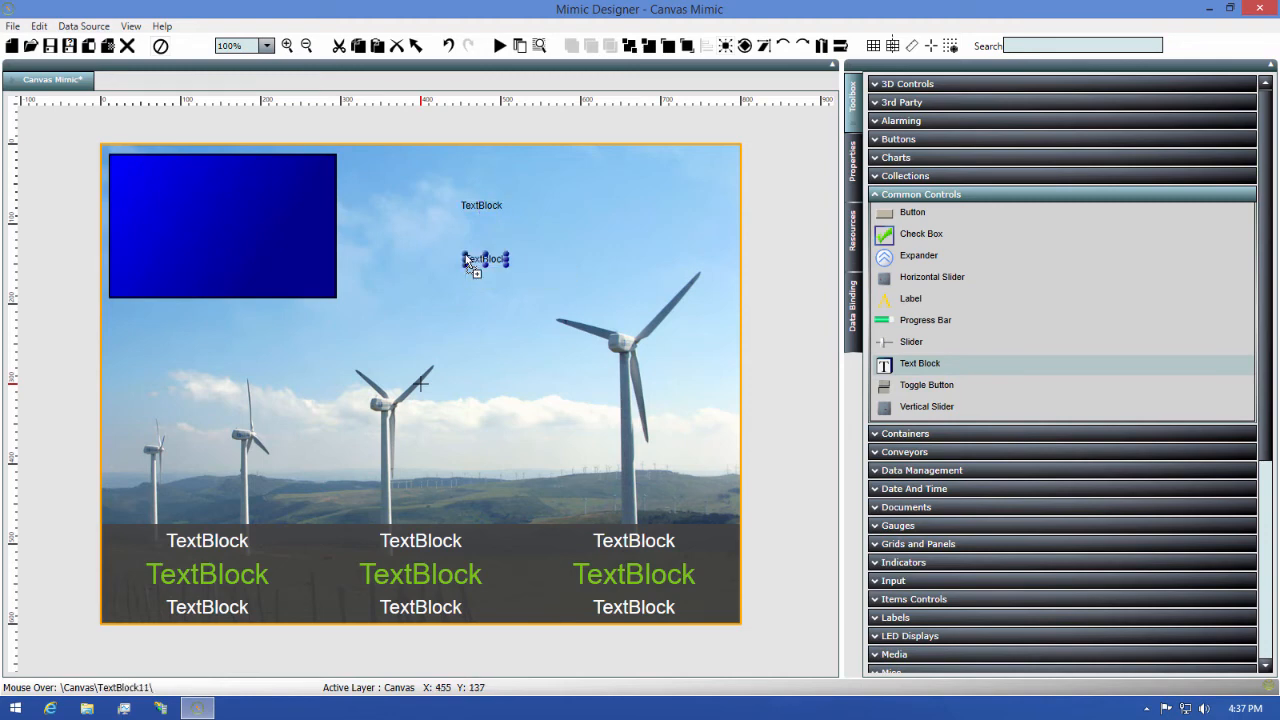
Step: Set the upper of the two new text blocks to FontSize 24 and FontWeight Bold
{"action": "left_click", "coordinate": [472, 207]}
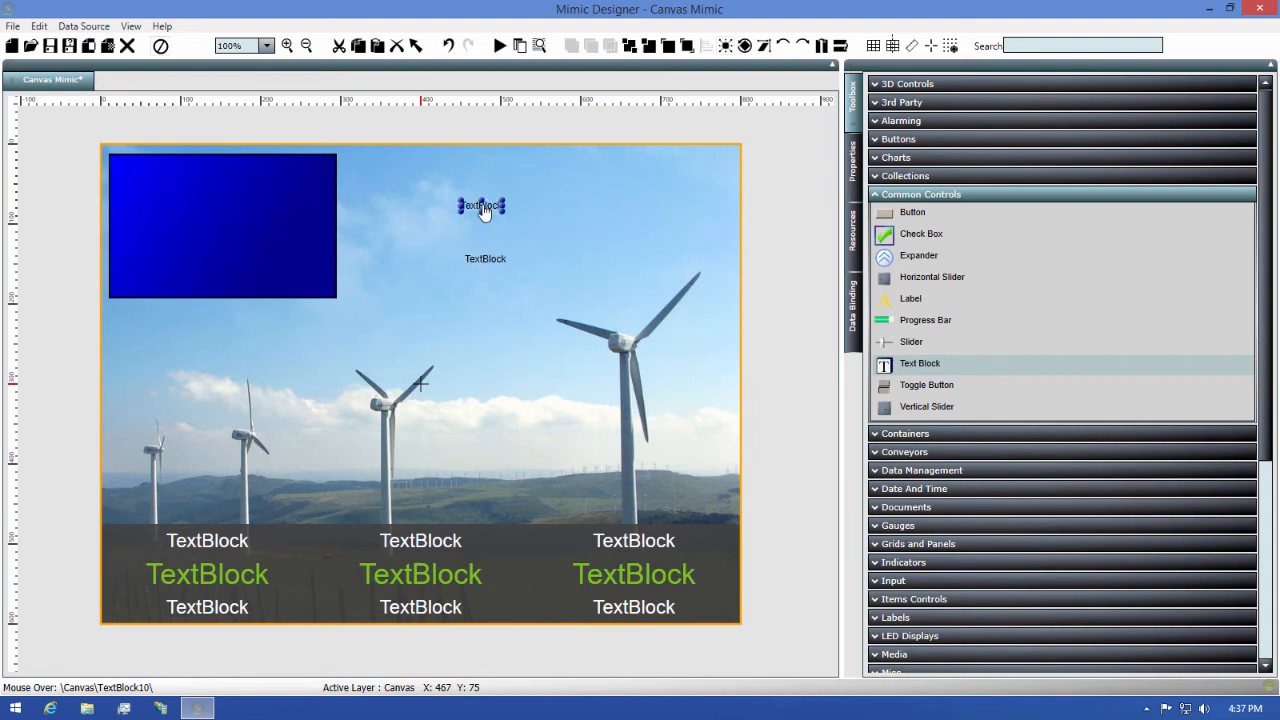
{"action": "left_click", "coordinate": [853, 165]}
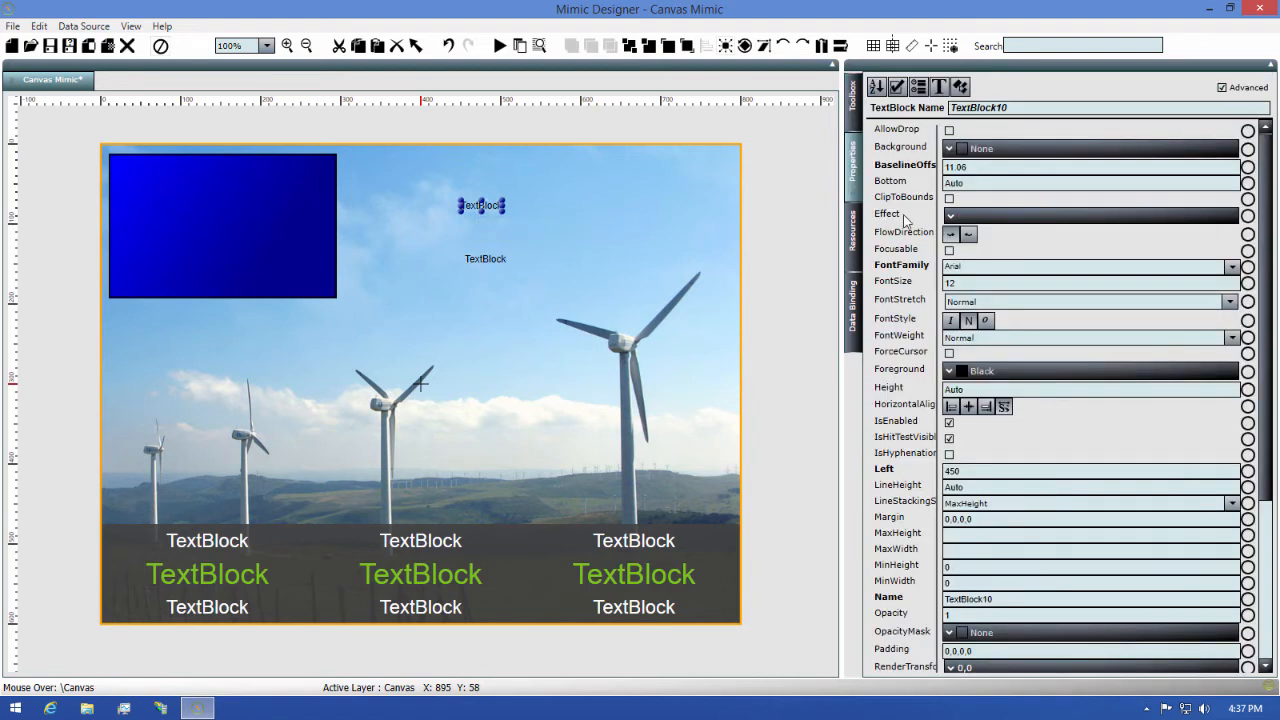
{"action": "double_click", "coordinate": [963, 280]}
{"action": "type", "text": "24"}
{"action": "key", "text": "Return"}
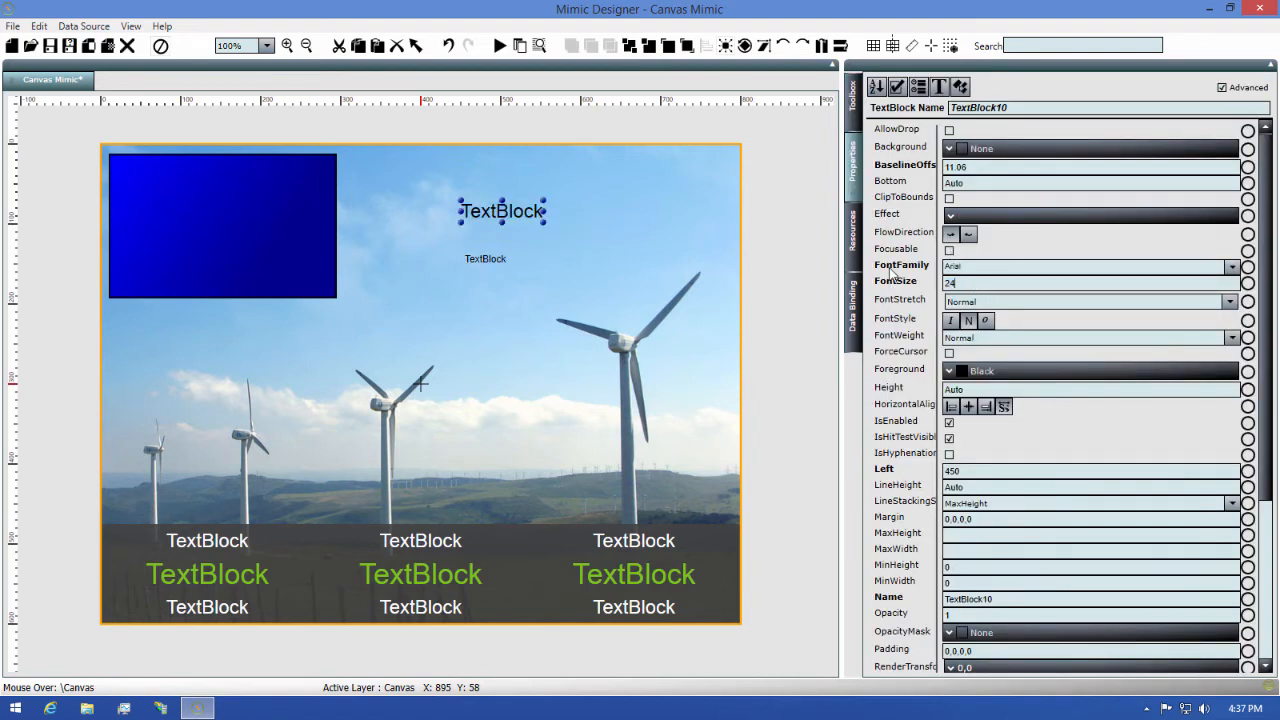
{"action": "left_click", "coordinate": [1020, 348]}
{"action": "left_click", "coordinate": [965, 486]}
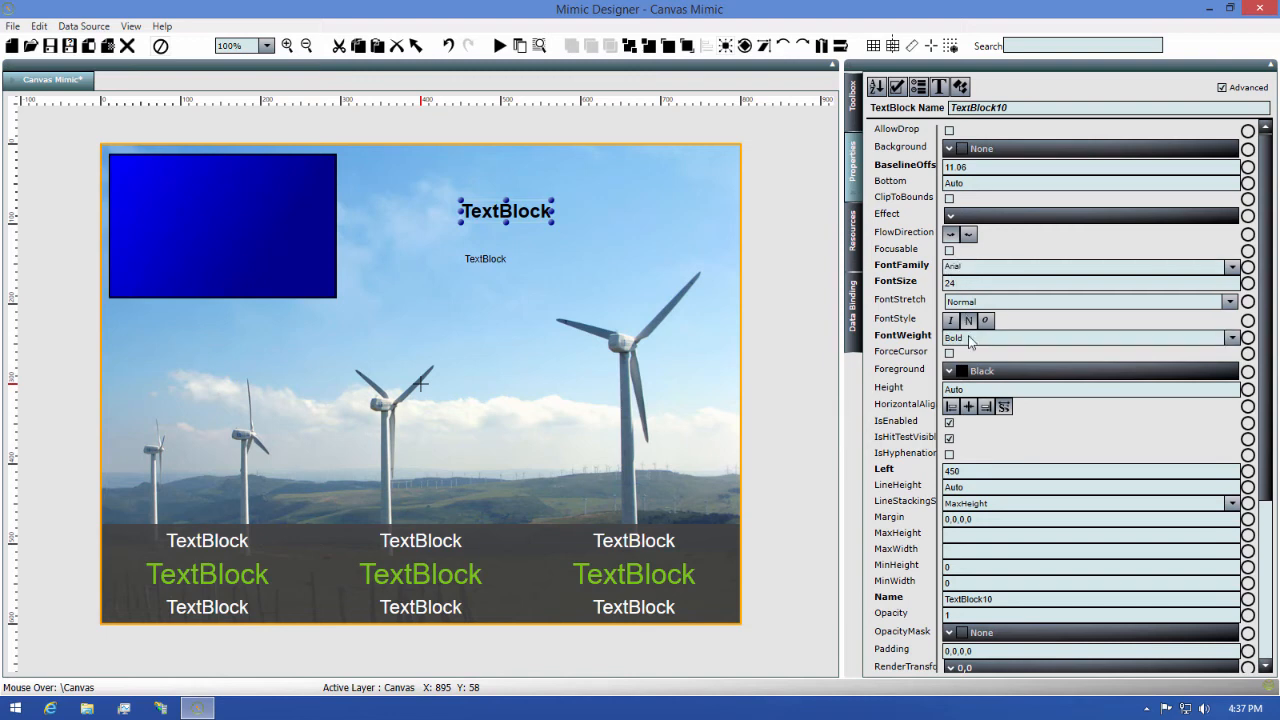
Step: Give the bold text block a solid Foreground color of #FF7AC11D
{"action": "scroll", "coordinate": [990, 340], "scroll_direction": "down", "scroll_amount": 1}
{"action": "left_click", "coordinate": [1013, 335]}
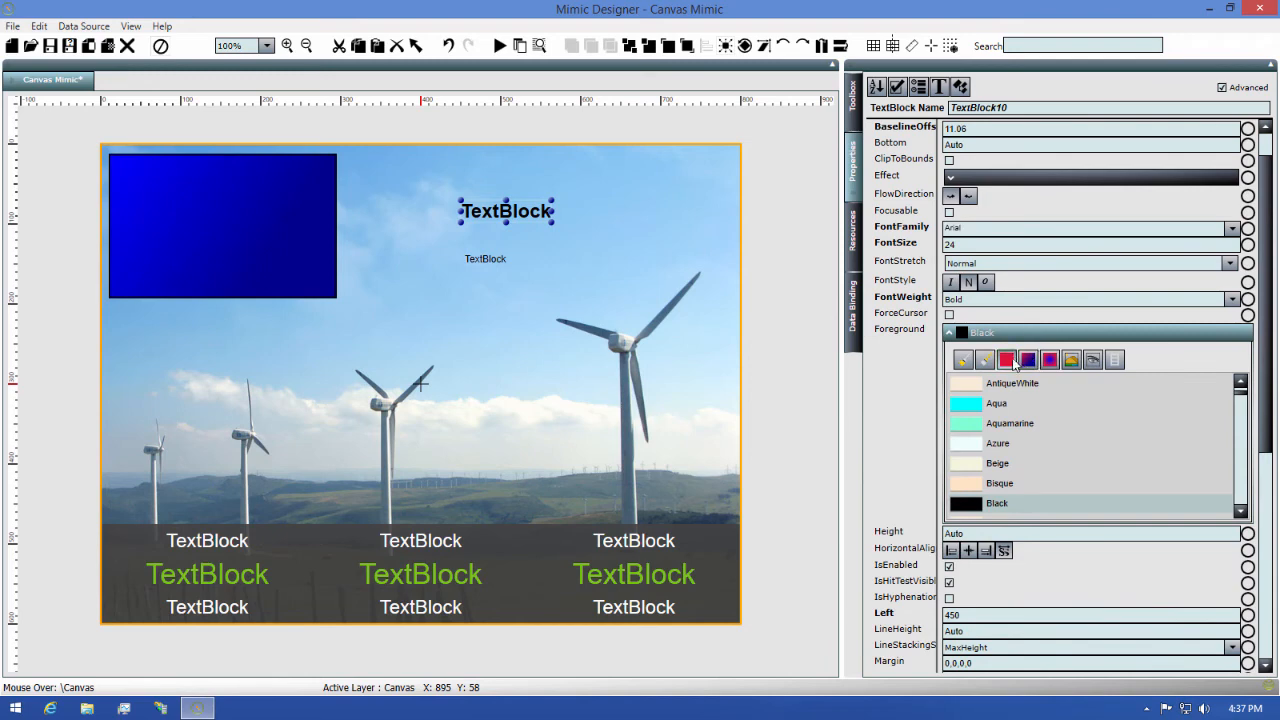
{"action": "left_click", "coordinate": [1007, 361]}
{"action": "left_click_drag", "start_coordinate": [976, 470], "coordinate": [1127, 472]}
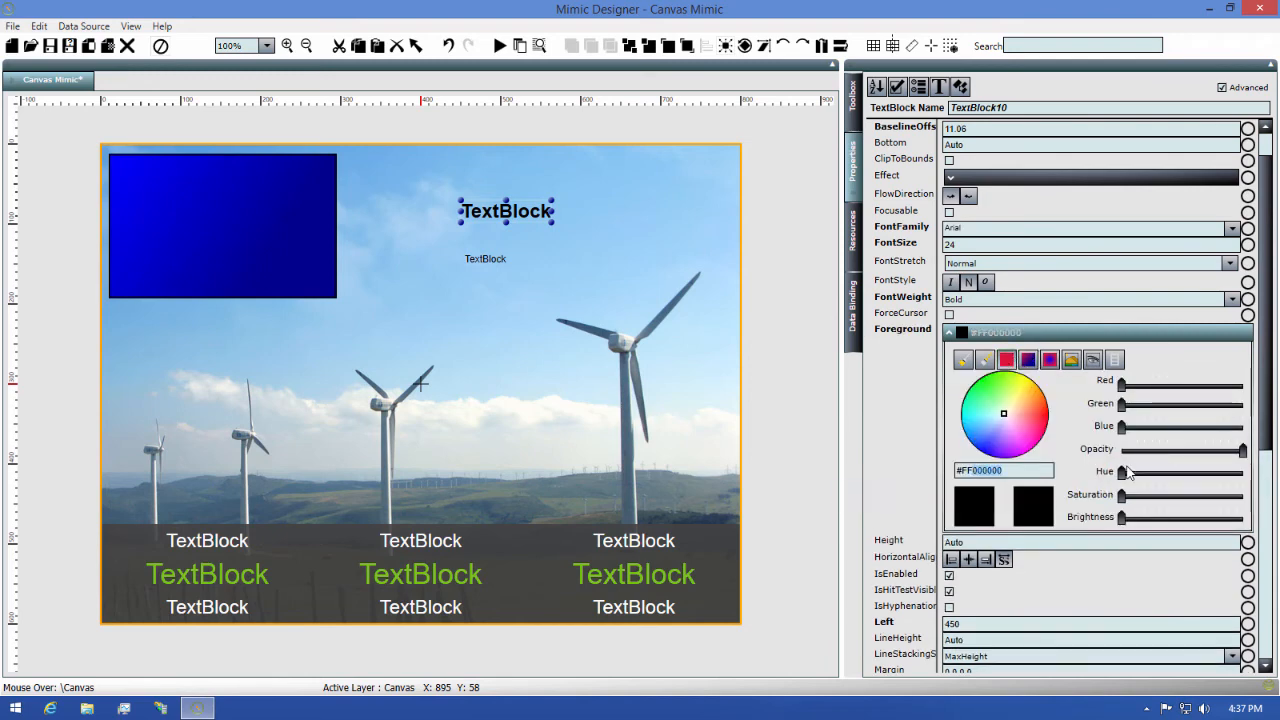
{"action": "type", "text": "7ac11d"}
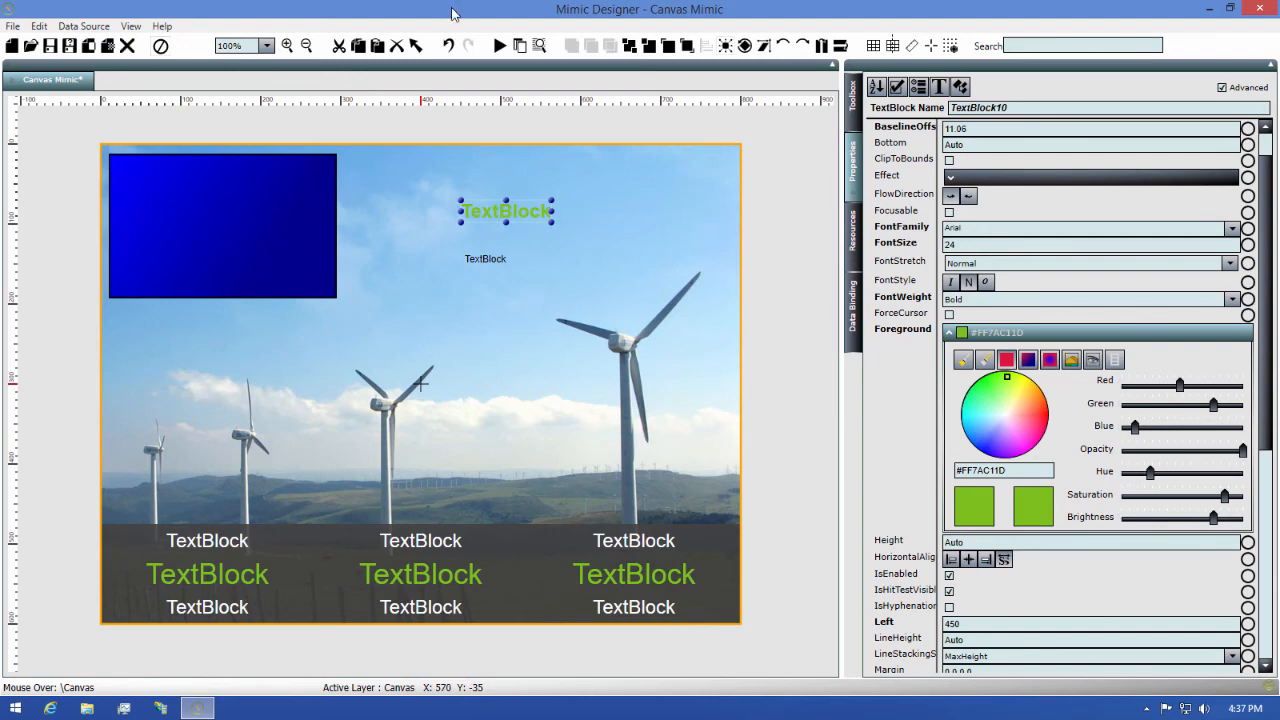
Step: Set the FontSize of the lower new text block to 100
{"action": "left_click", "coordinate": [491, 264]}
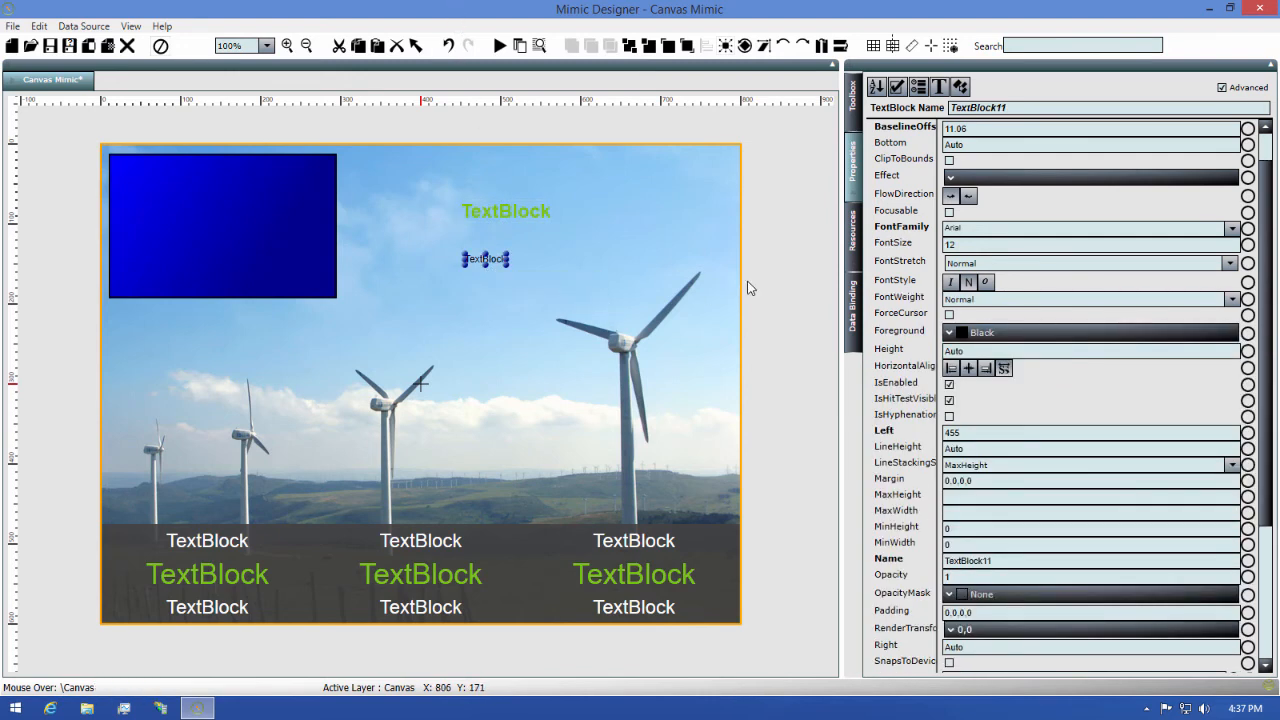
{"action": "double_click", "coordinate": [951, 244]}
{"action": "key", "text": "Return"}
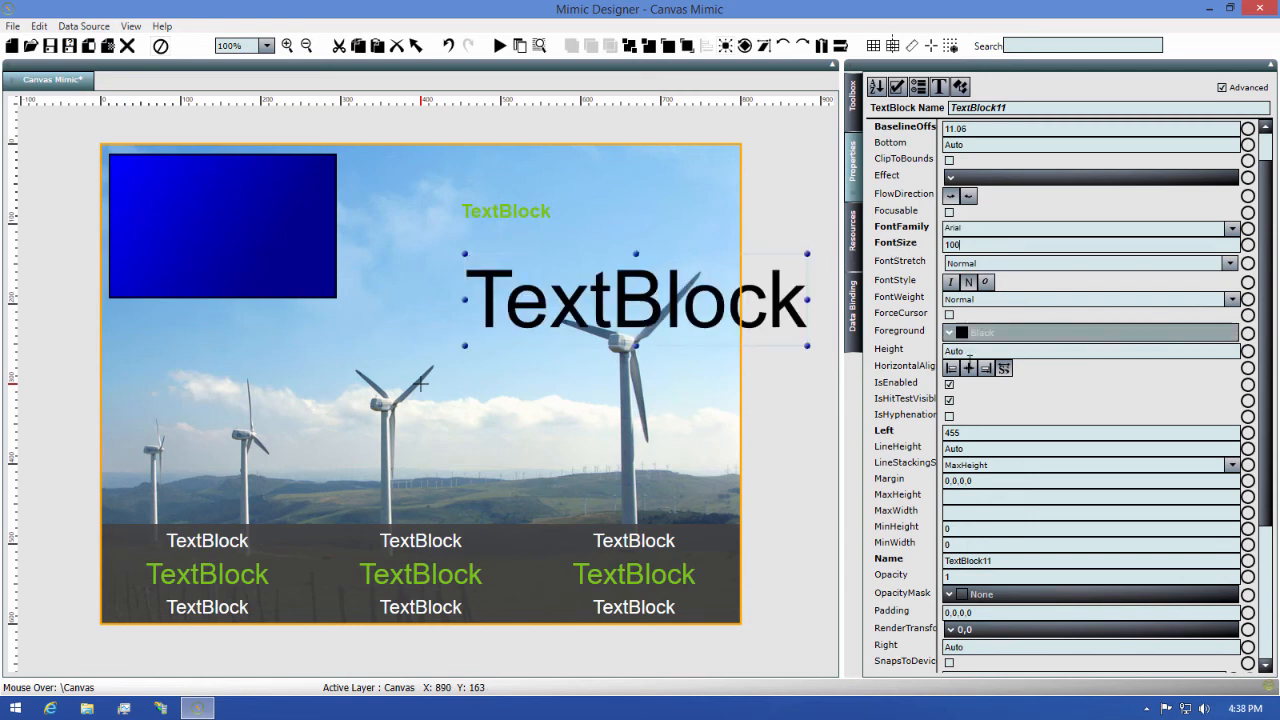
Step: Set the large text block's Foreground to White and move it to the middle of the canvas
{"action": "left_click", "coordinate": [1024, 338]}
{"action": "scroll", "coordinate": [1010, 480], "scroll_direction": "down", "scroll_amount": 8}
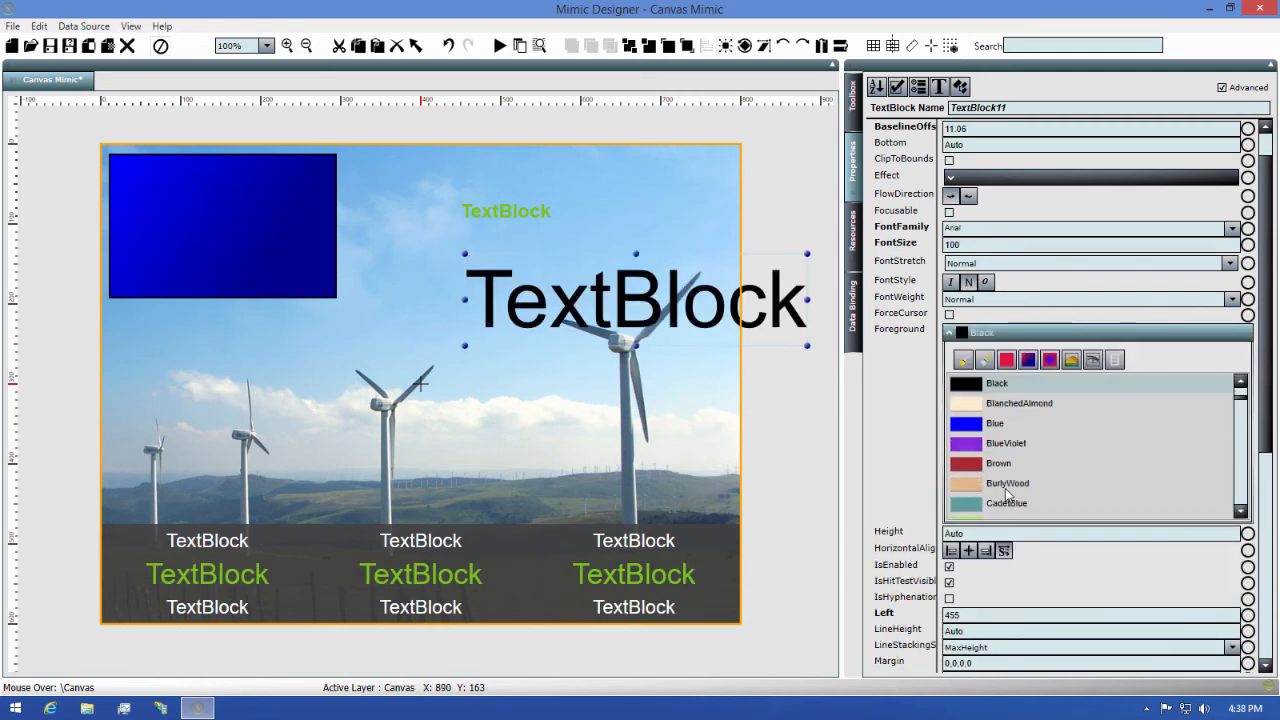
{"action": "scroll", "coordinate": [1005, 502], "scroll_direction": "down", "scroll_amount": 20}
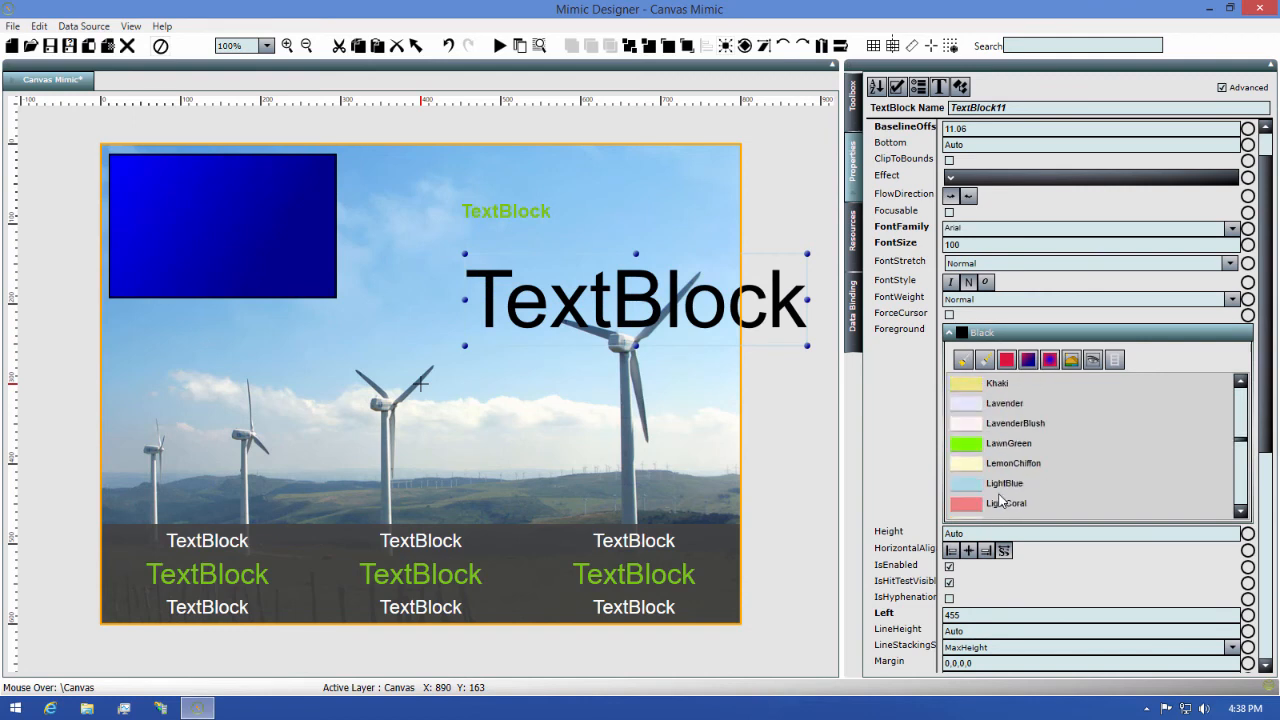
{"action": "scroll", "coordinate": [1000, 495], "scroll_direction": "down", "scroll_amount": 10}
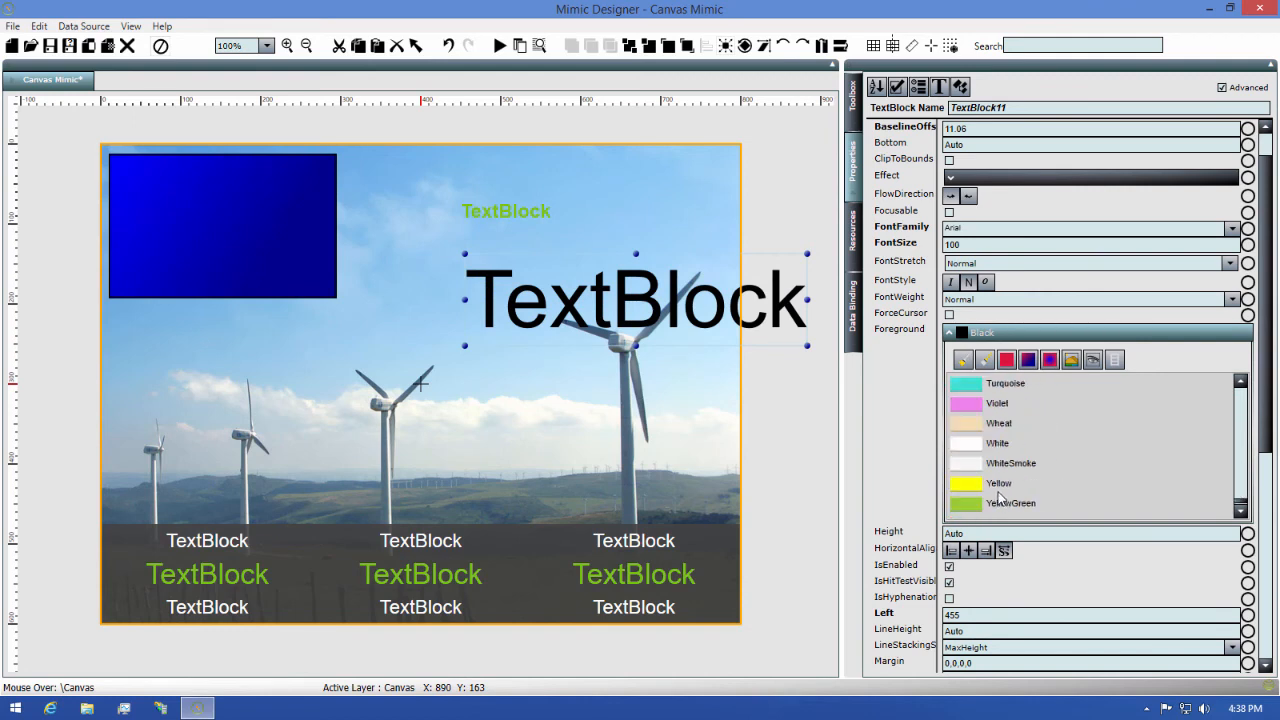
{"action": "left_click", "coordinate": [975, 447]}
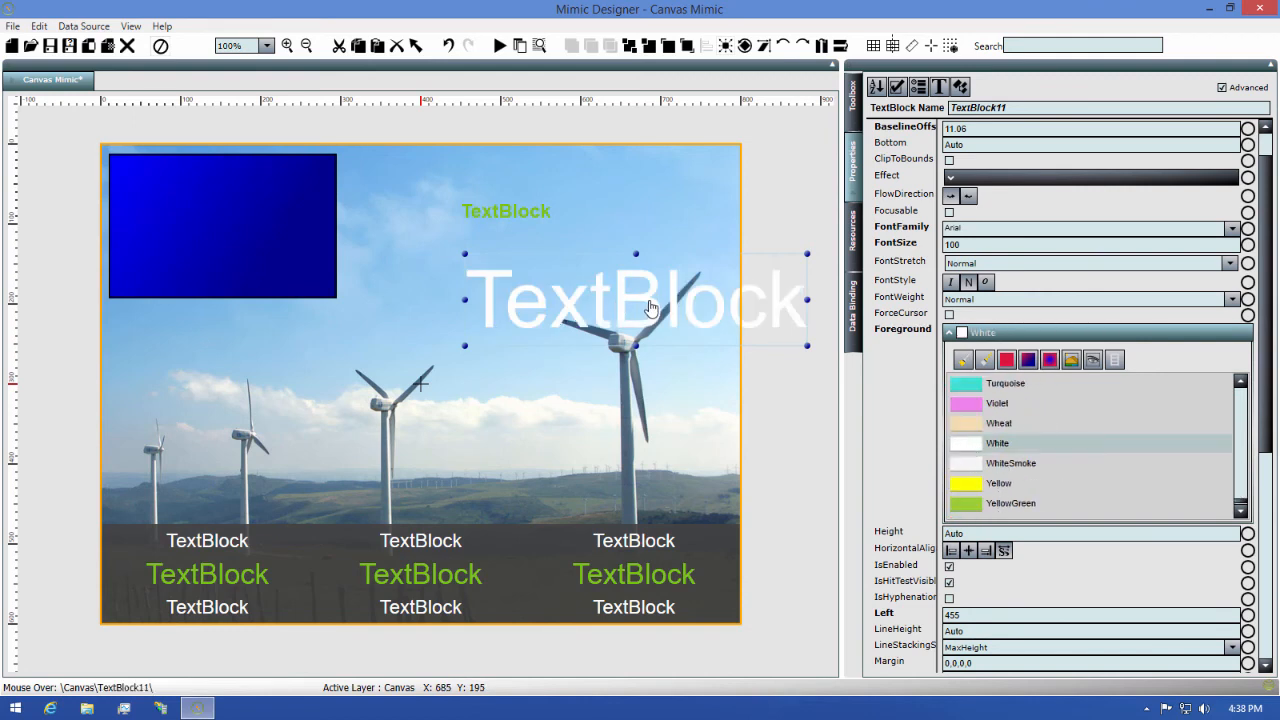
{"action": "left_click_drag", "start_coordinate": [655, 305], "coordinate": [480, 376]}
Step: Set the Stroke of the blue rectangle to Transparent
{"action": "left_click", "coordinate": [272, 240]}
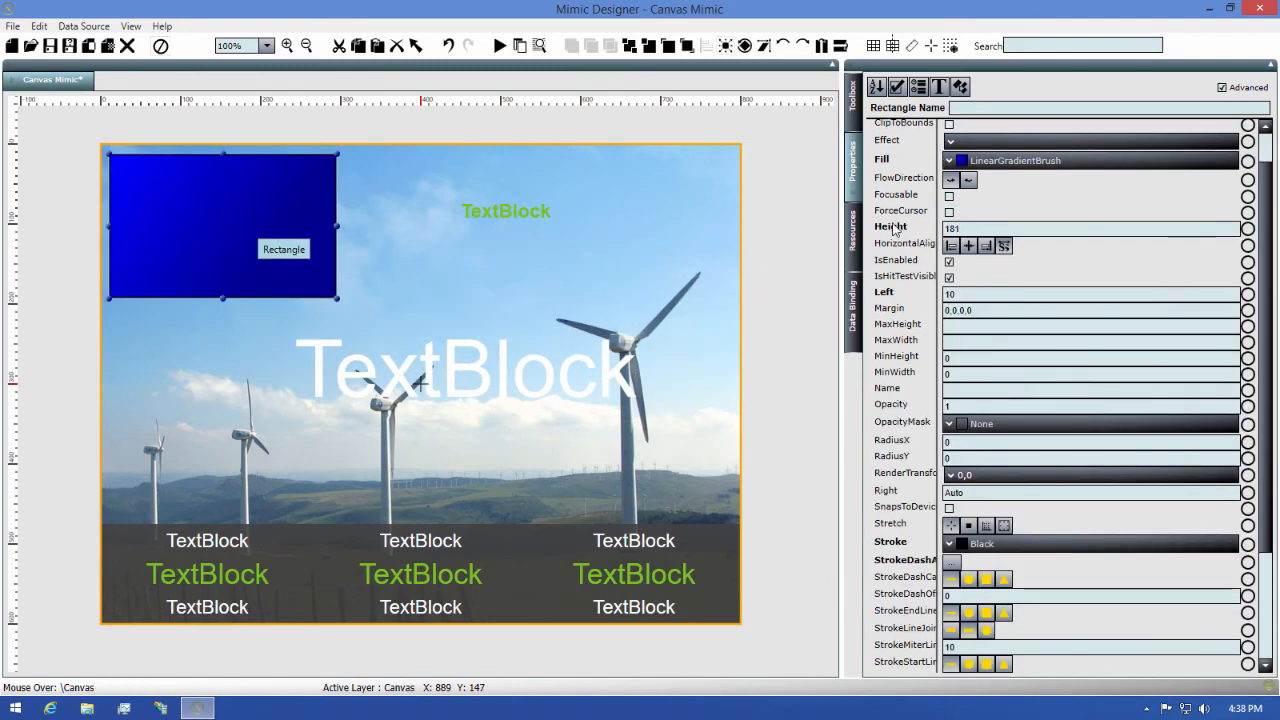
{"action": "left_click", "coordinate": [853, 97]}
{"action": "left_click", "coordinate": [856, 180]}
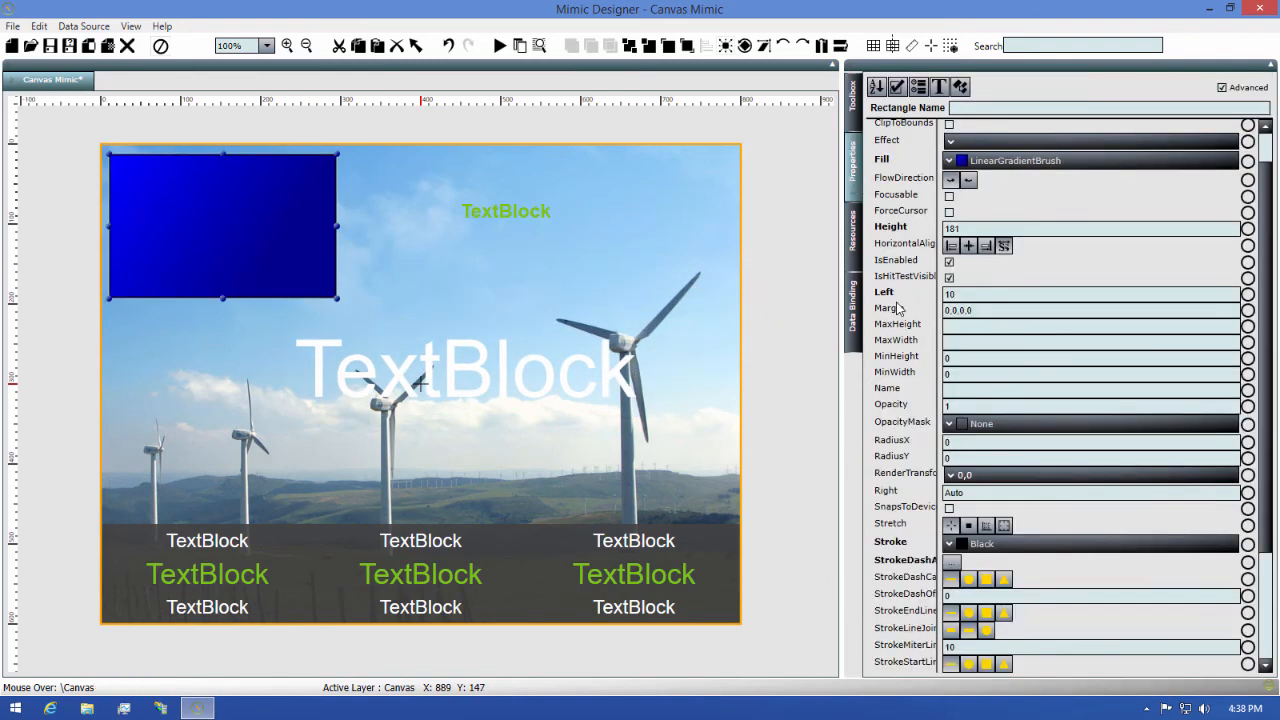
{"action": "scroll", "coordinate": [895, 306], "scroll_direction": "down", "scroll_amount": 3}
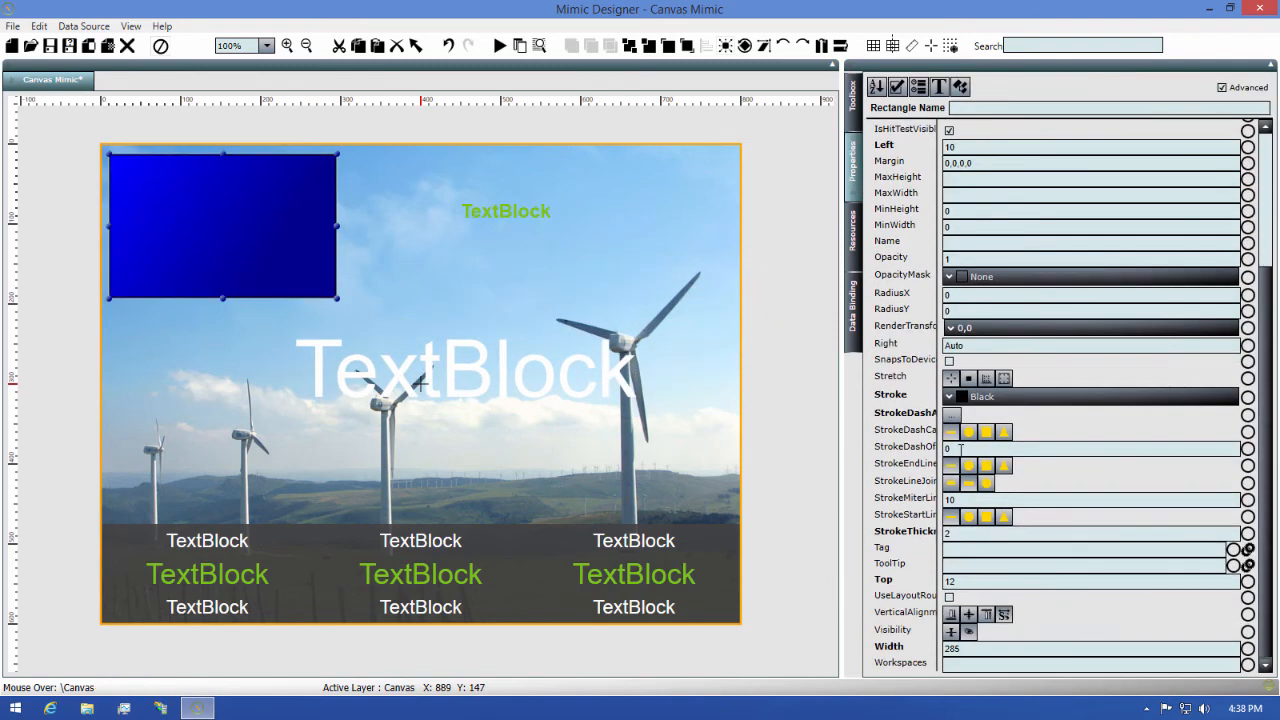
{"action": "left_click", "coordinate": [1000, 397]}
{"action": "scroll", "coordinate": [970, 464], "scroll_direction": "up", "scroll_amount": 1}
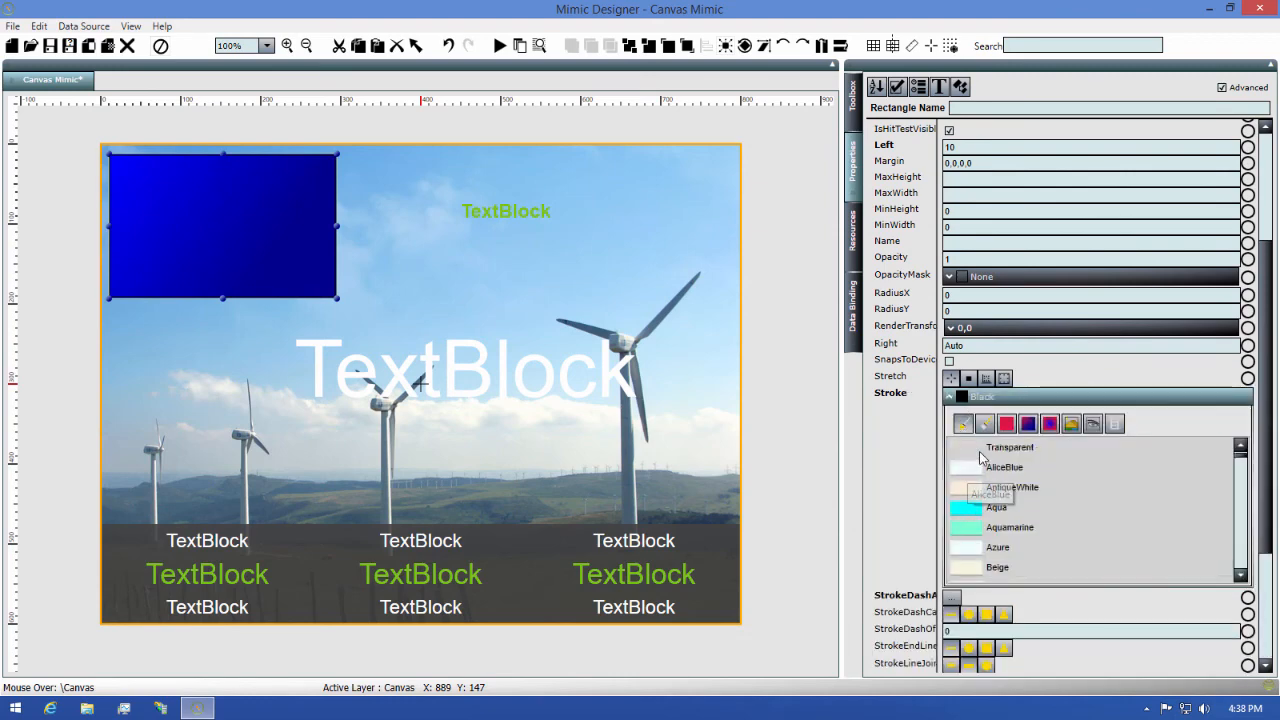
{"action": "left_click", "coordinate": [984, 452]}
Step: Give the rectangle a solid Fill color of #E6424242
{"action": "scroll", "coordinate": [1004, 411], "scroll_direction": "up", "scroll_amount": 3}
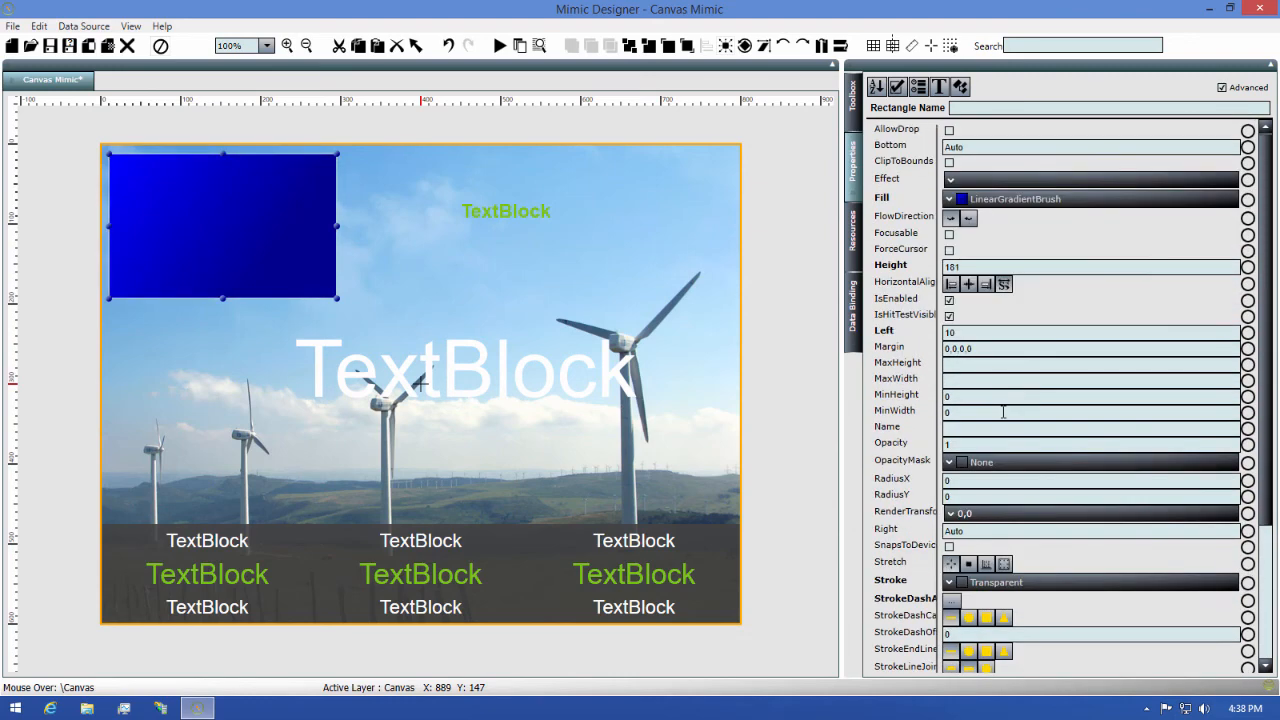
{"action": "left_click", "coordinate": [994, 199]}
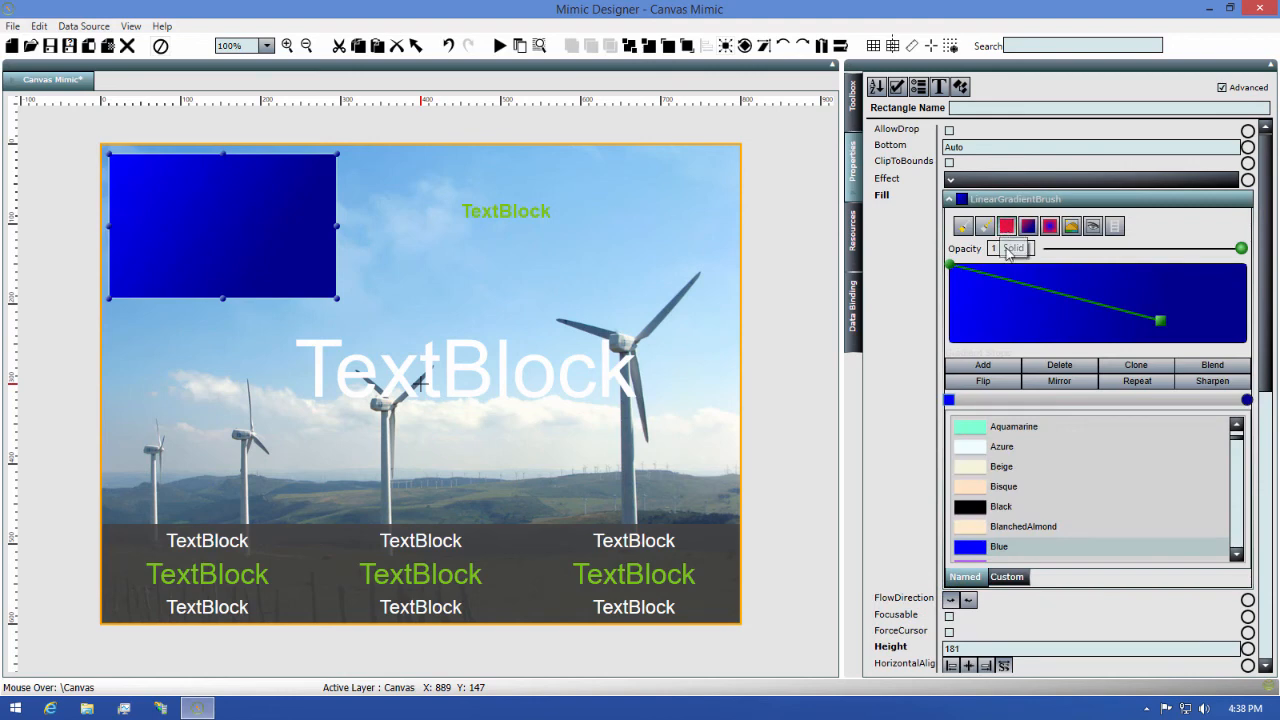
{"action": "left_click", "coordinate": [1006, 226]}
{"action": "left_click", "coordinate": [987, 336]}
{"action": "type", "text": "#"}
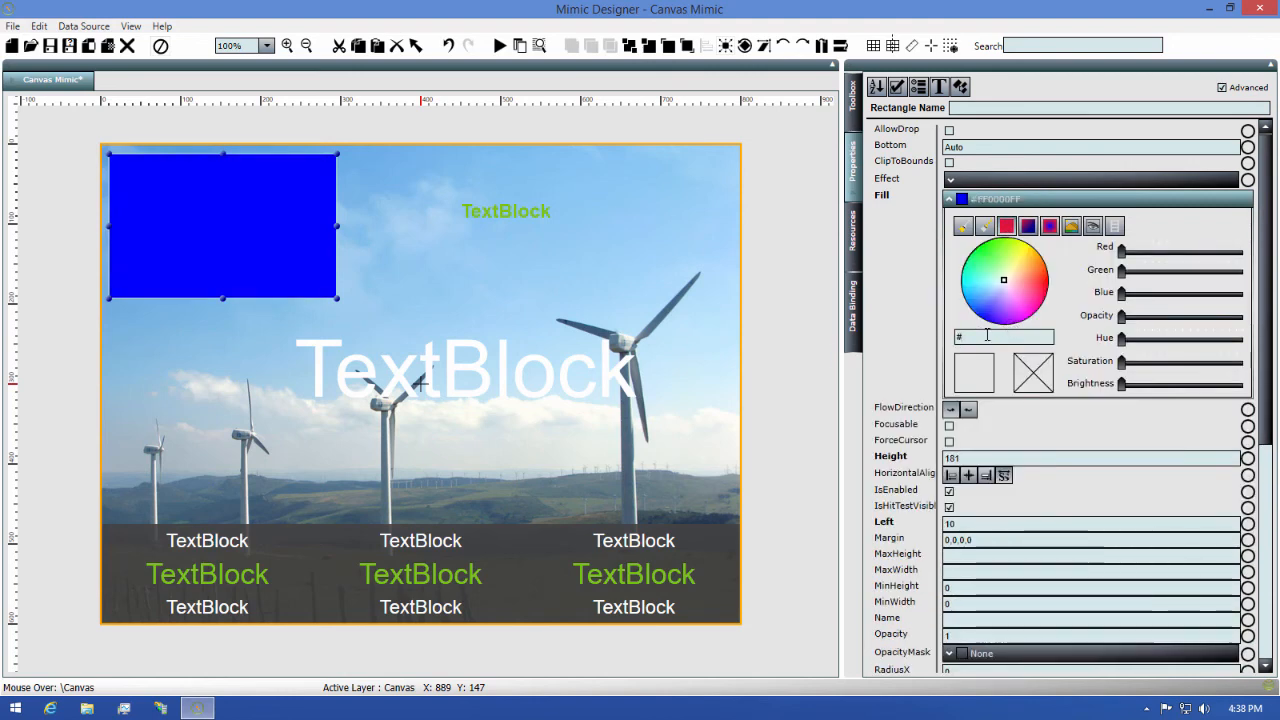
{"action": "type", "text": "e6424242"}
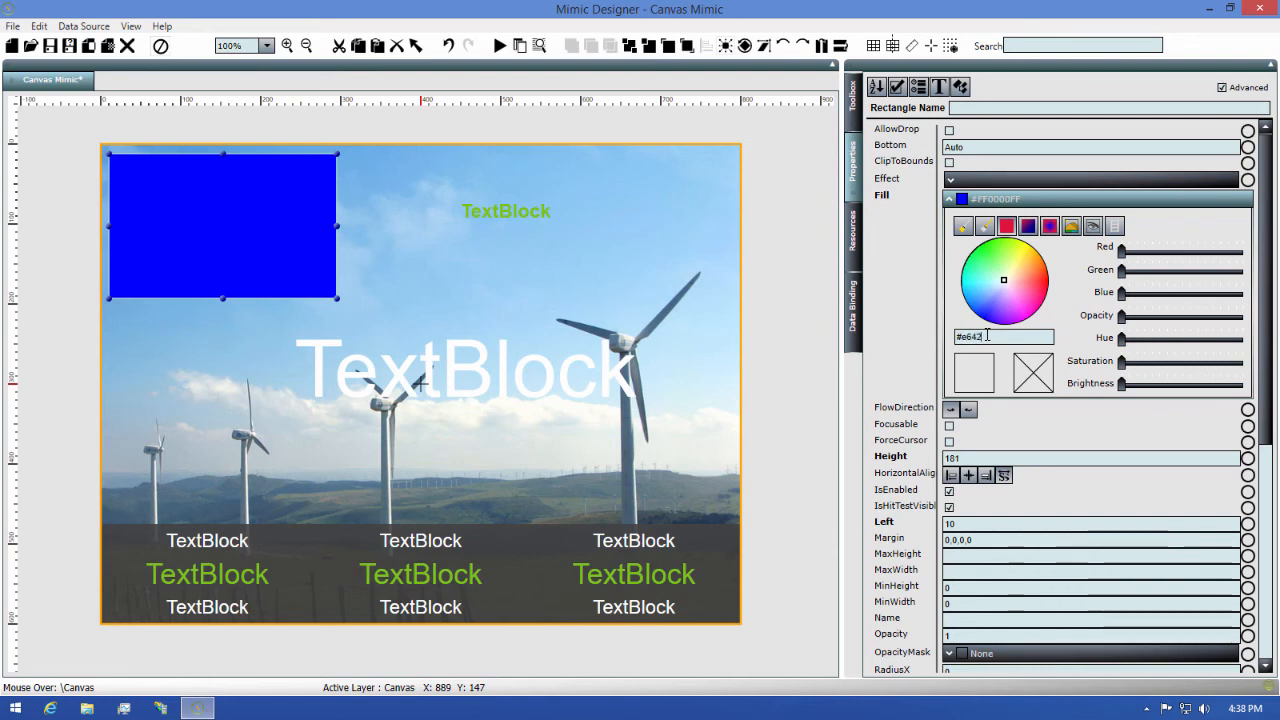
{"action": "key", "text": "Return"}
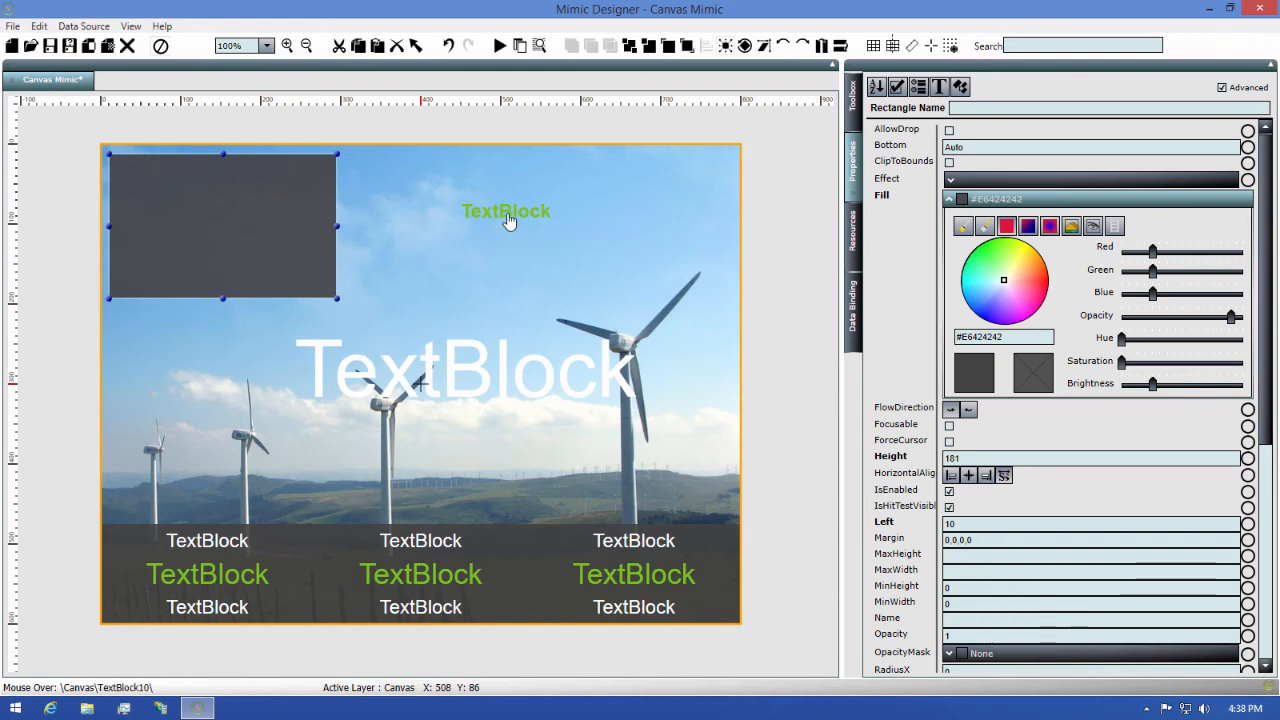
Step: Place the green text block in the dark rectangle's upper-left corner and the large white text block directly below it
{"action": "left_click_drag", "start_coordinate": [508, 220], "coordinate": [165, 185]}
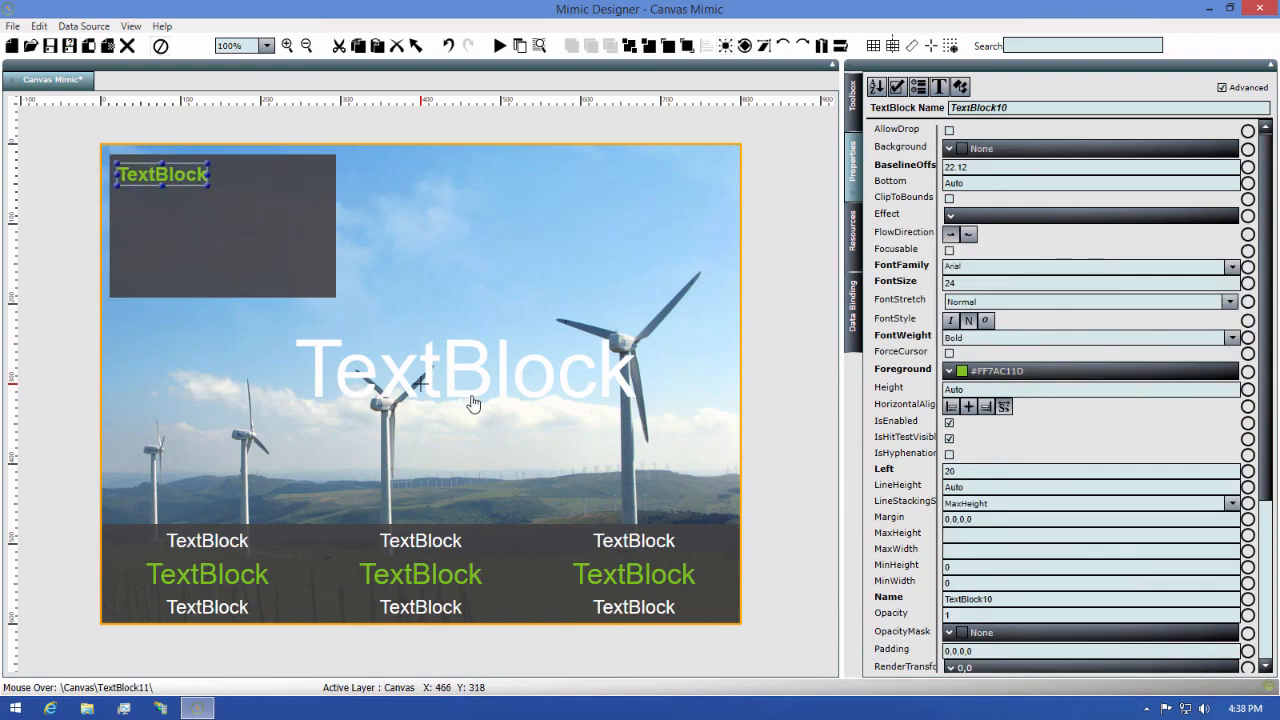
{"action": "left_click_drag", "start_coordinate": [455, 386], "coordinate": [267, 251]}
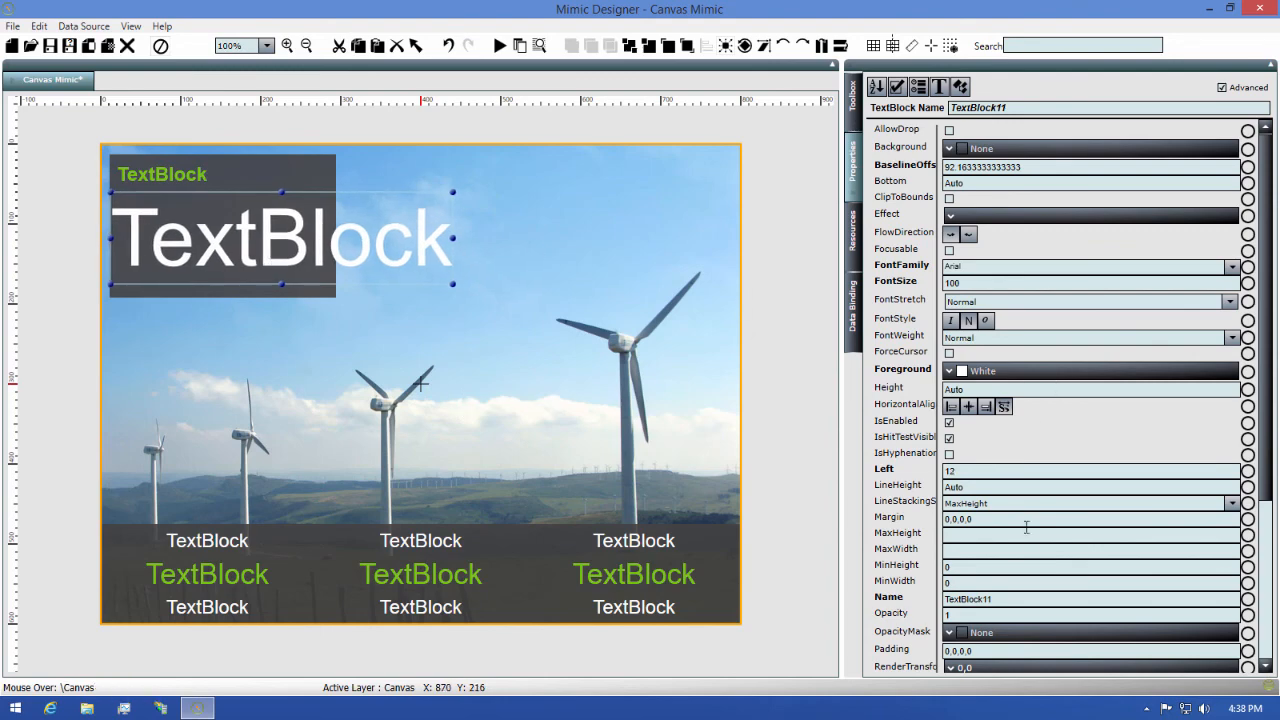
{"action": "scroll", "coordinate": [993, 600], "scroll_direction": "down", "scroll_amount": 5}
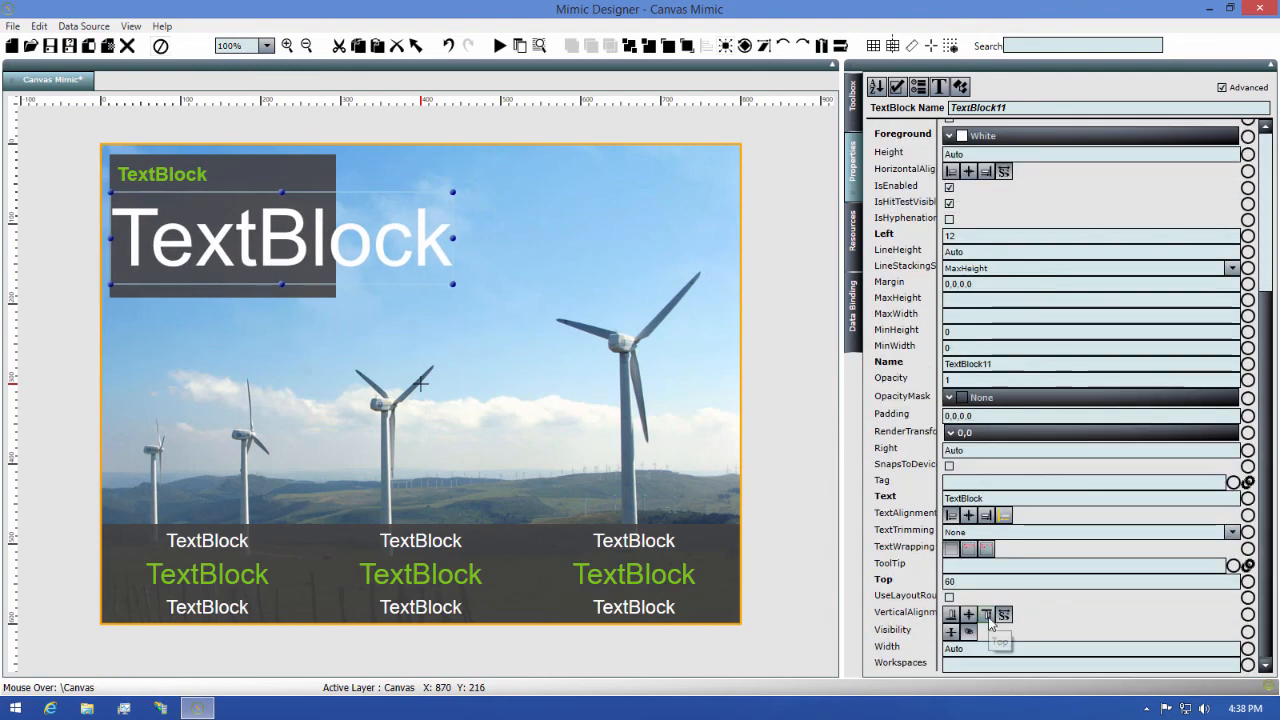
Step: Resize the dark rectangle behind the two text blocks to Width 245 and Height 195
{"action": "left_click", "coordinate": [282, 178]}
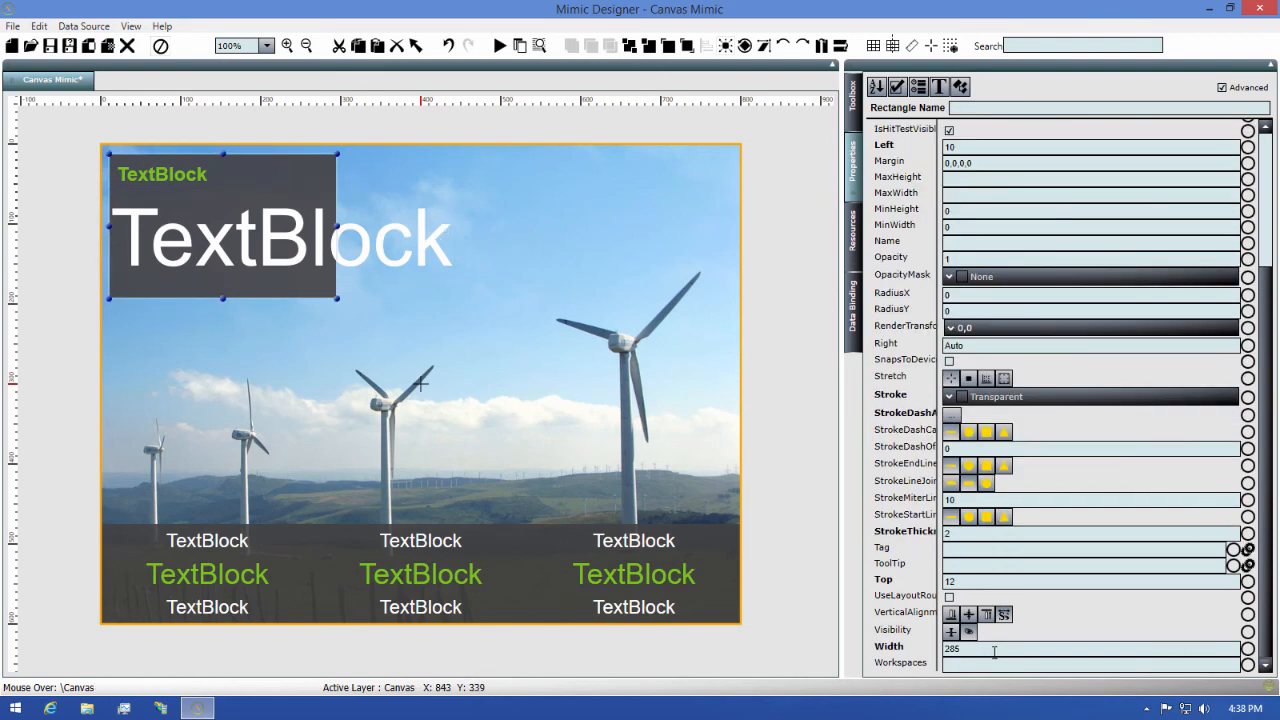
{"action": "type", "text": "240"}
{"action": "key", "text": "Return"}
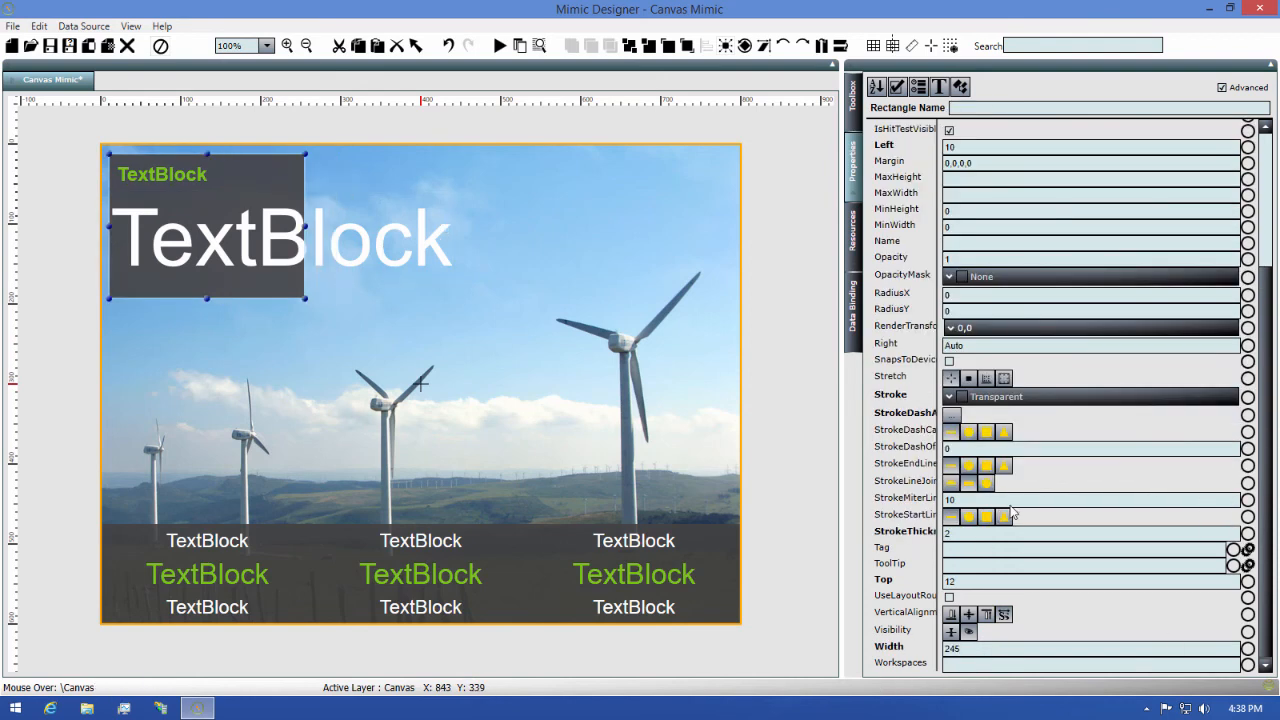
{"action": "scroll", "coordinate": [995, 405], "scroll_direction": "up", "scroll_amount": 4}
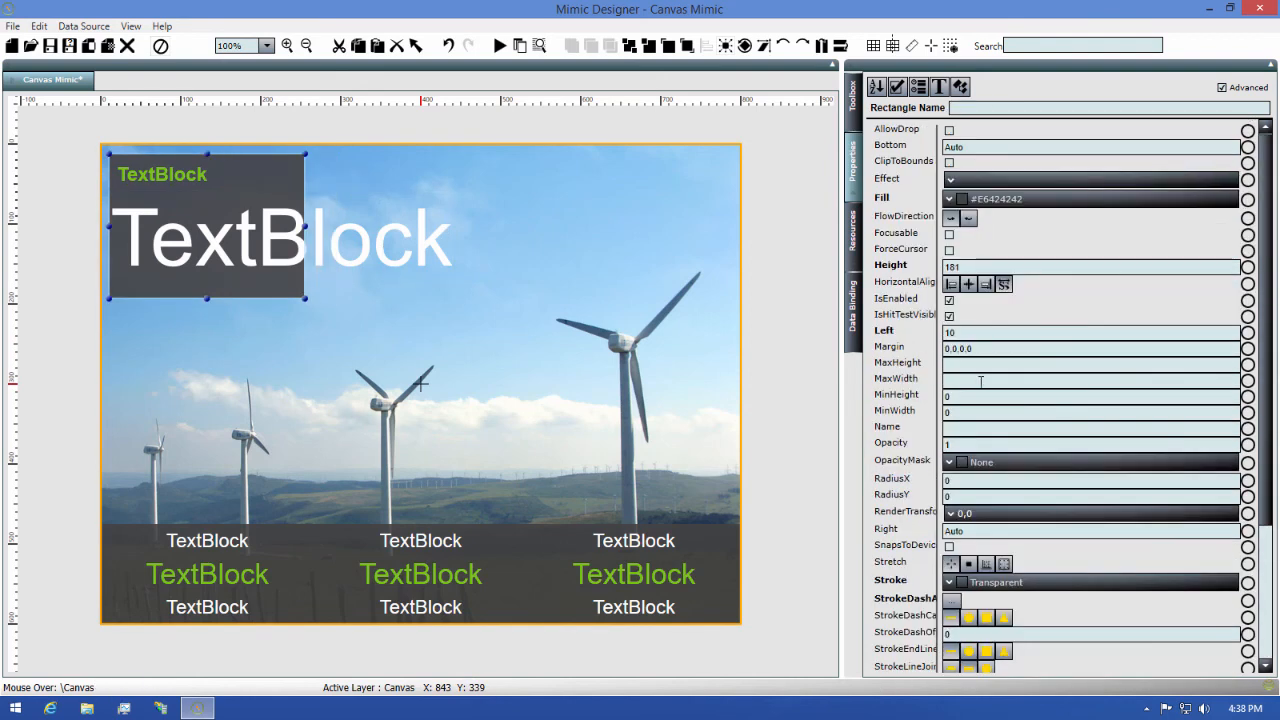
{"action": "double_click", "coordinate": [960, 266]}
{"action": "type", "text": "195"}
{"action": "key", "text": "Return"}
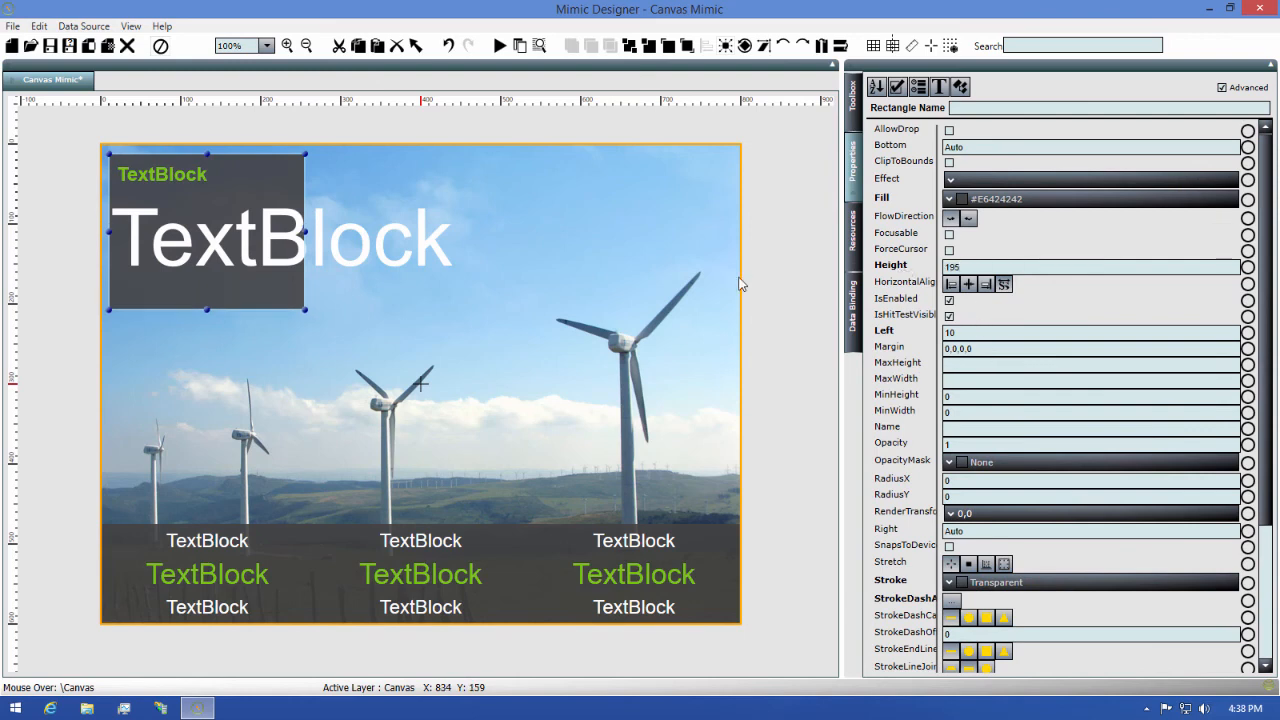
Step: Replace the text of the large white text block with 999
{"action": "left_click", "coordinate": [349, 238]}
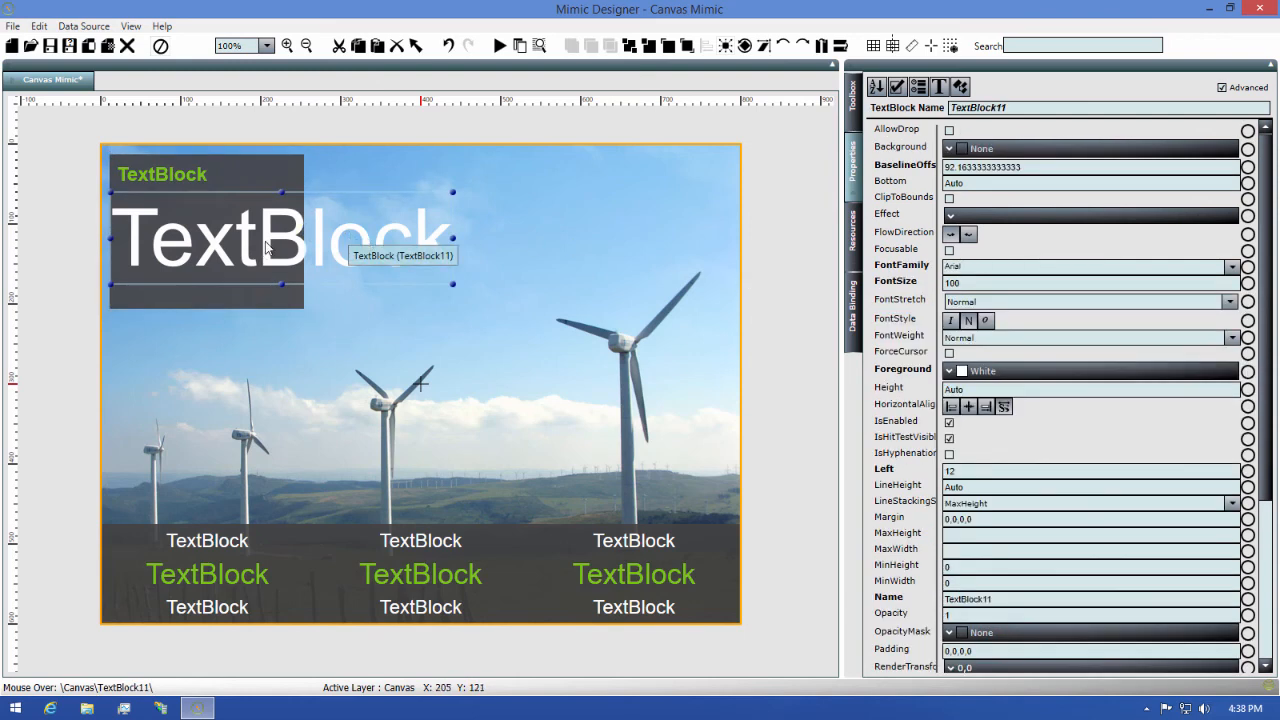
{"action": "double_click", "coordinate": [265, 247]}
{"action": "type", "text": "999"}
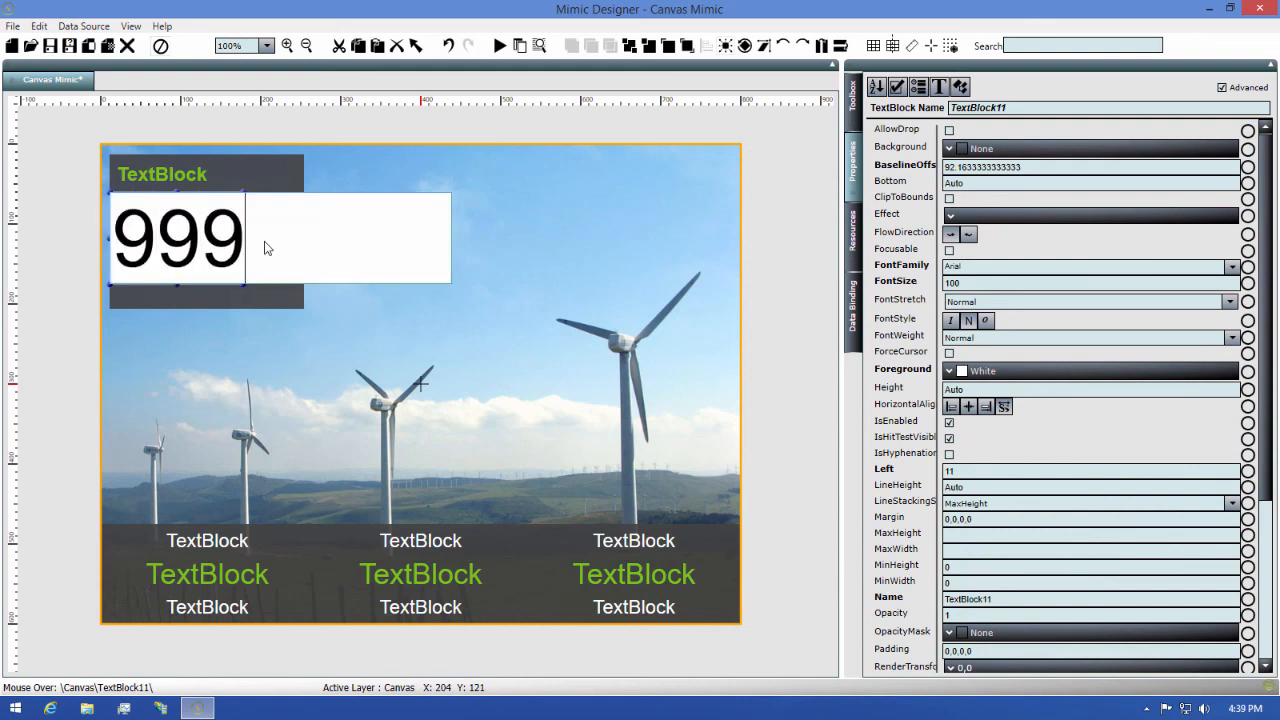
{"action": "key", "text": "BackSpace"}
{"action": "key", "text": "BackSpace"}
{"action": "key", "text": "BackSpace"}
{"action": "type", "text": "999"}
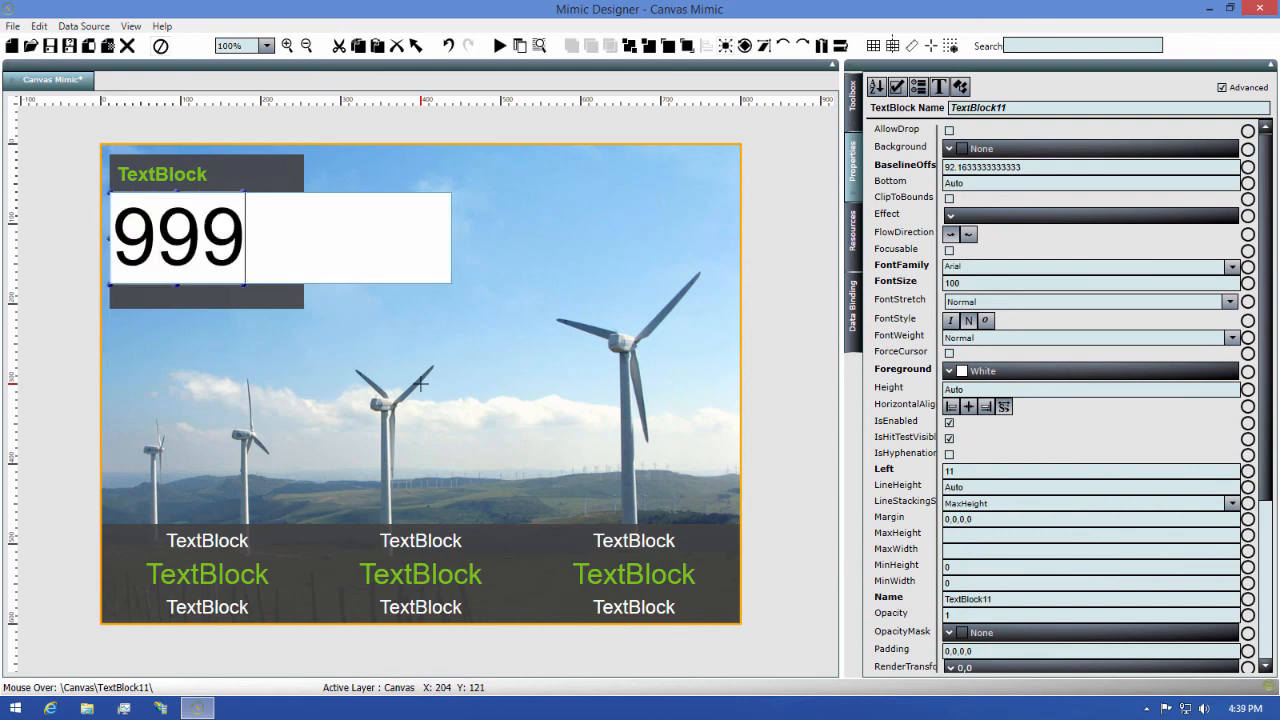
{"action": "left_click", "coordinate": [325, 327]}
Step: Set the 999 text block's Width to 245 and center its TextAlignment
{"action": "left_click", "coordinate": [228, 270]}
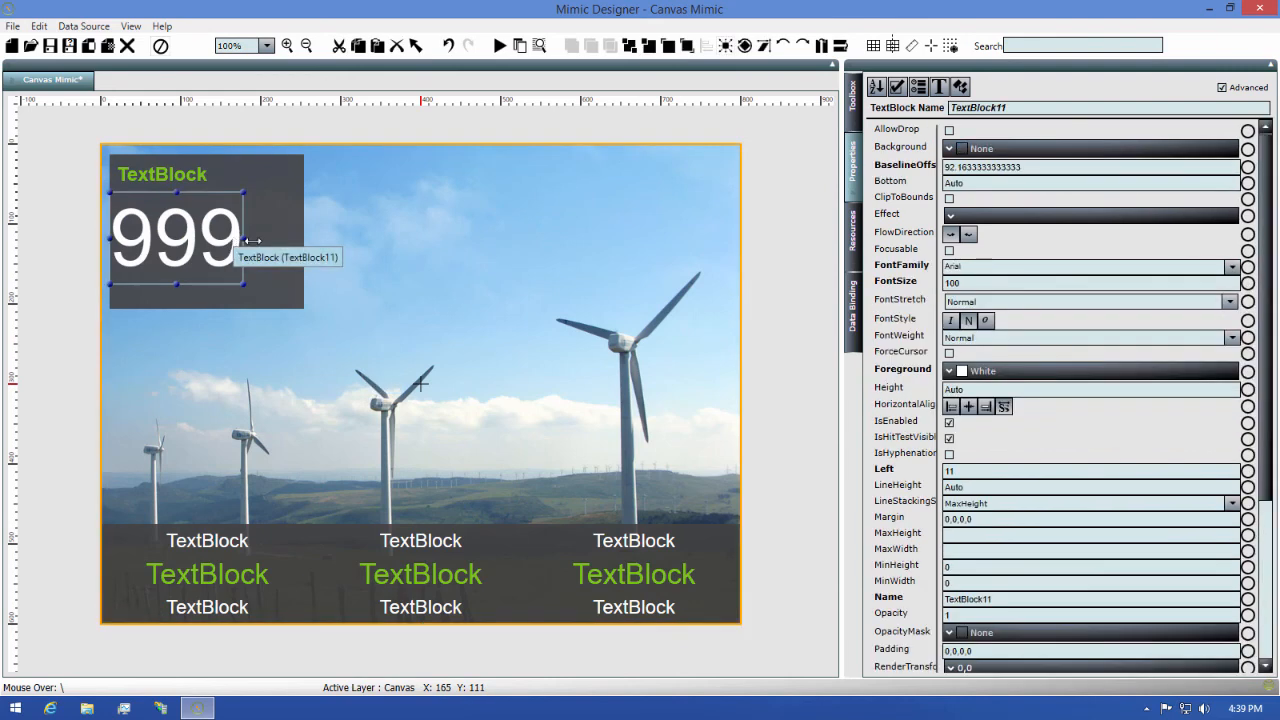
{"action": "scroll", "coordinate": [1036, 638], "scroll_direction": "down", "scroll_amount": 5}
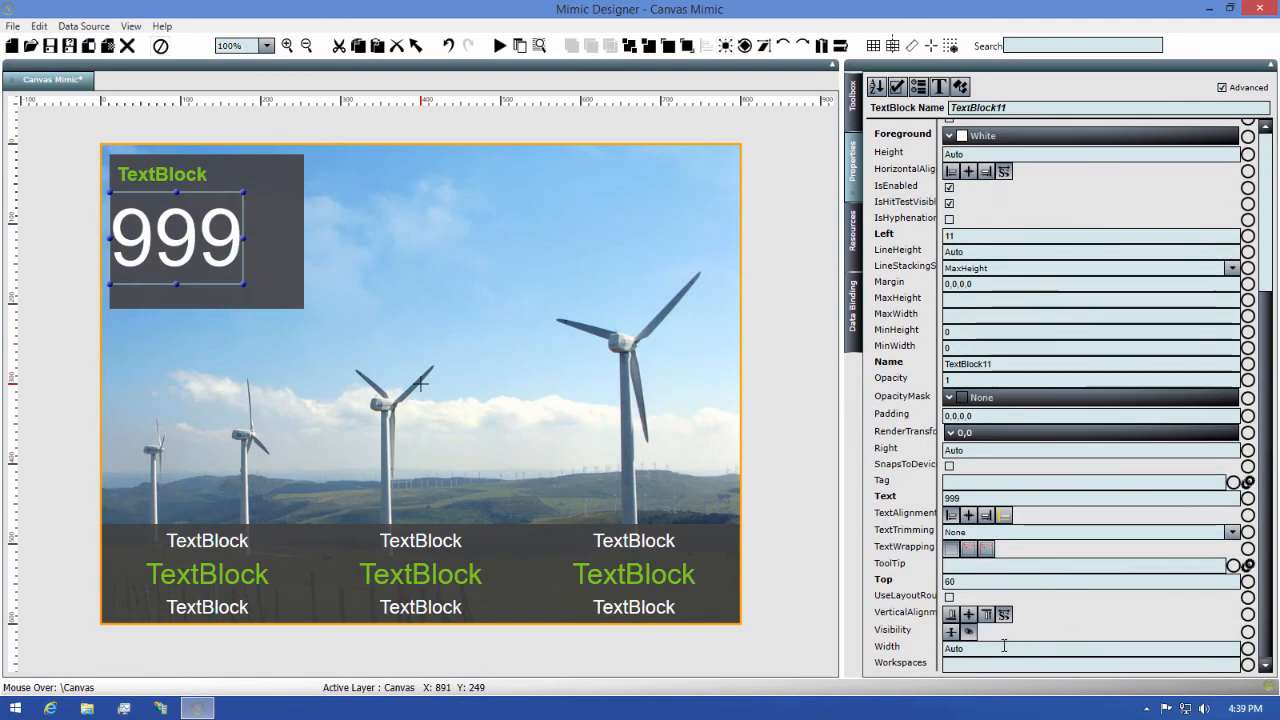
{"action": "double_click", "coordinate": [1015, 648]}
{"action": "type", "text": "245"}
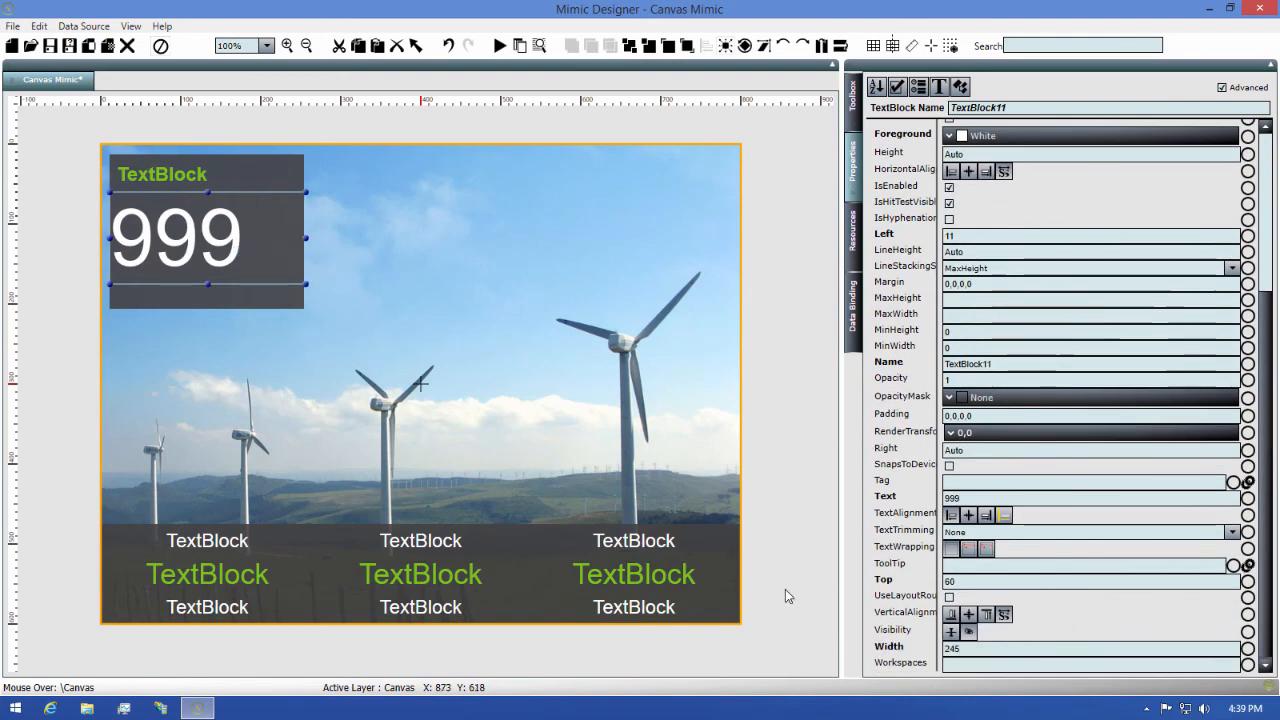
{"action": "left_click", "coordinate": [968, 515]}
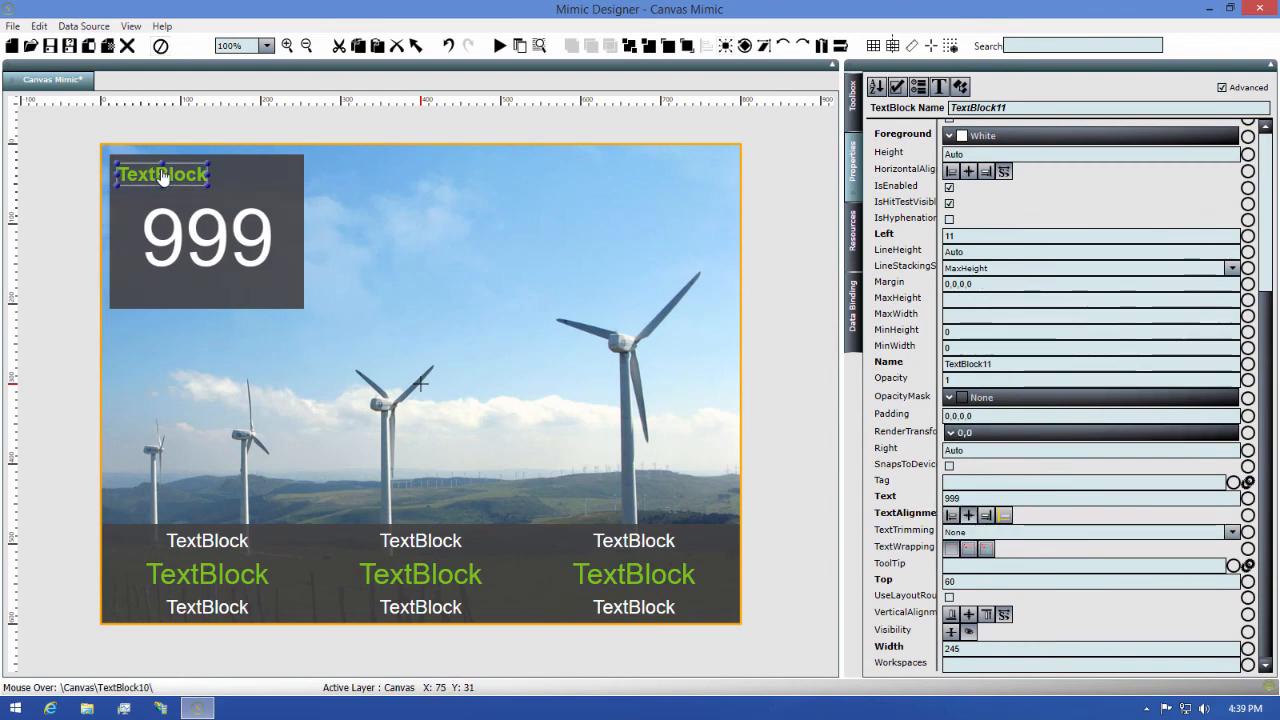
Step: Align the centers of the dark rectangle and its two text blocks, and move all three back inside the canvas's upper-left corner
{"action": "left_click", "coordinate": [166, 178], "text": "ctrl"}
{"action": "left_click", "coordinate": [166, 302], "text": "ctrl"}
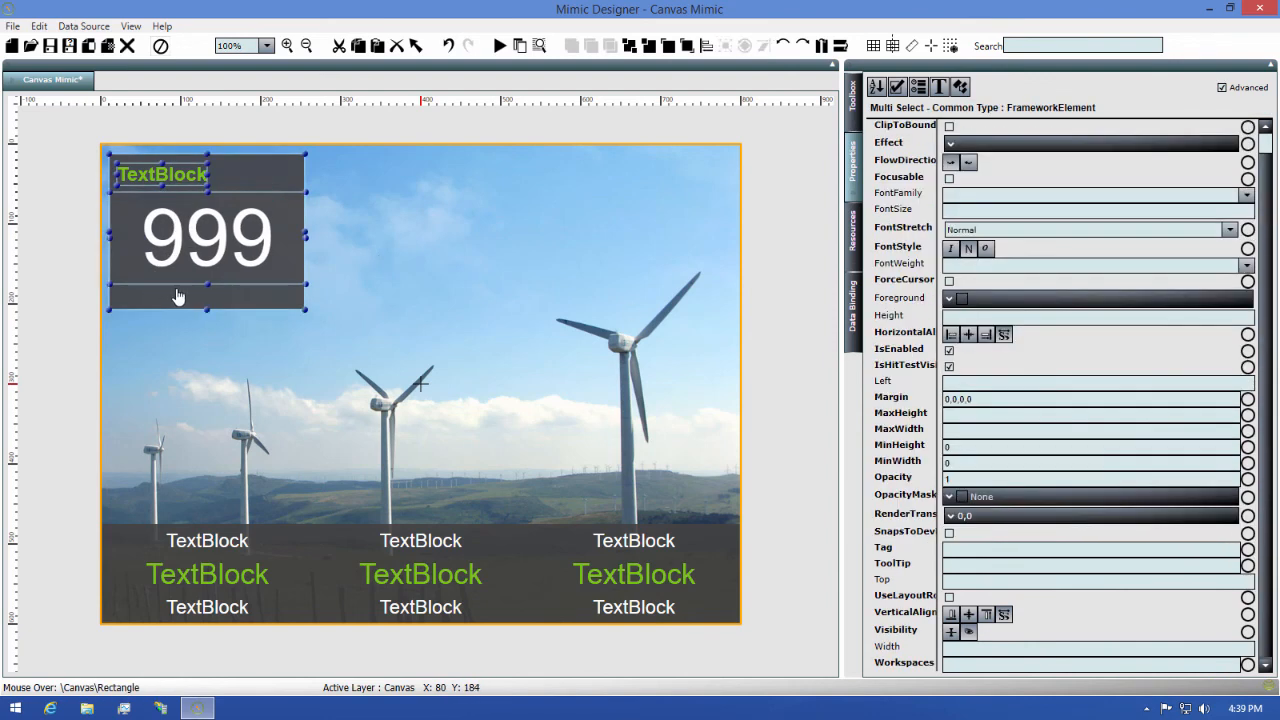
{"action": "left_click", "coordinate": [712, 46]}
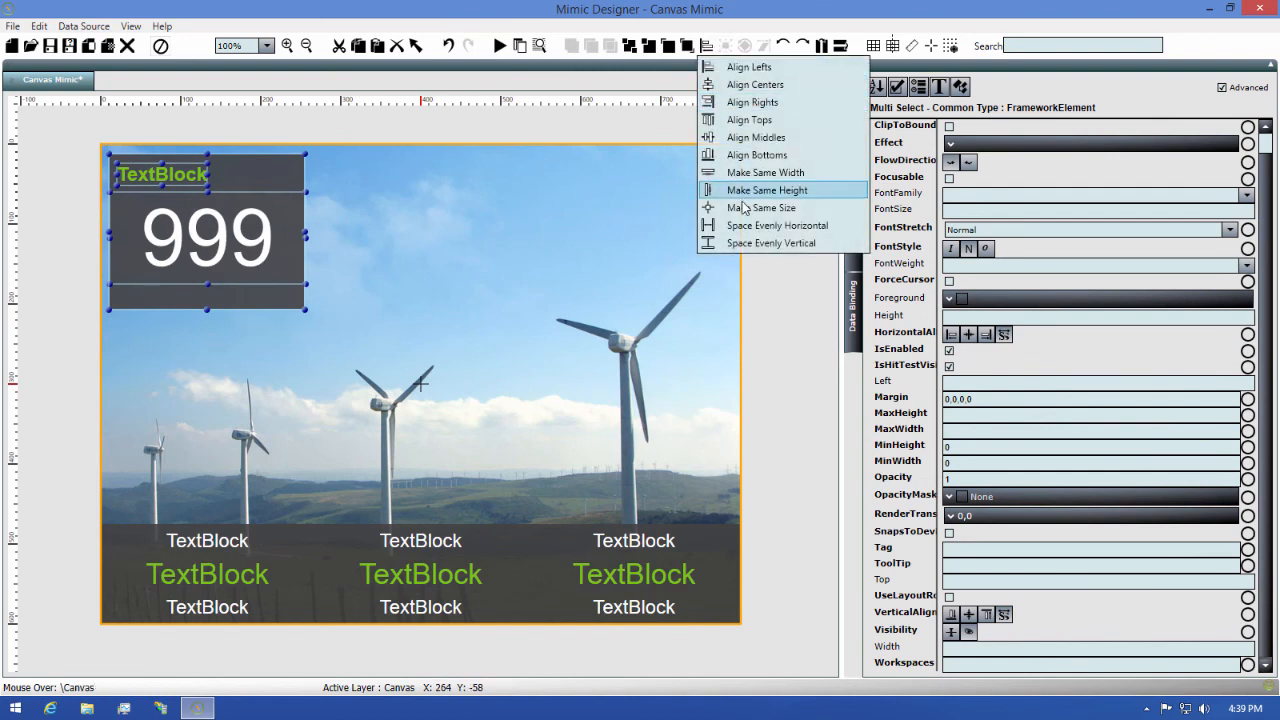
{"action": "left_click", "coordinate": [755, 84]}
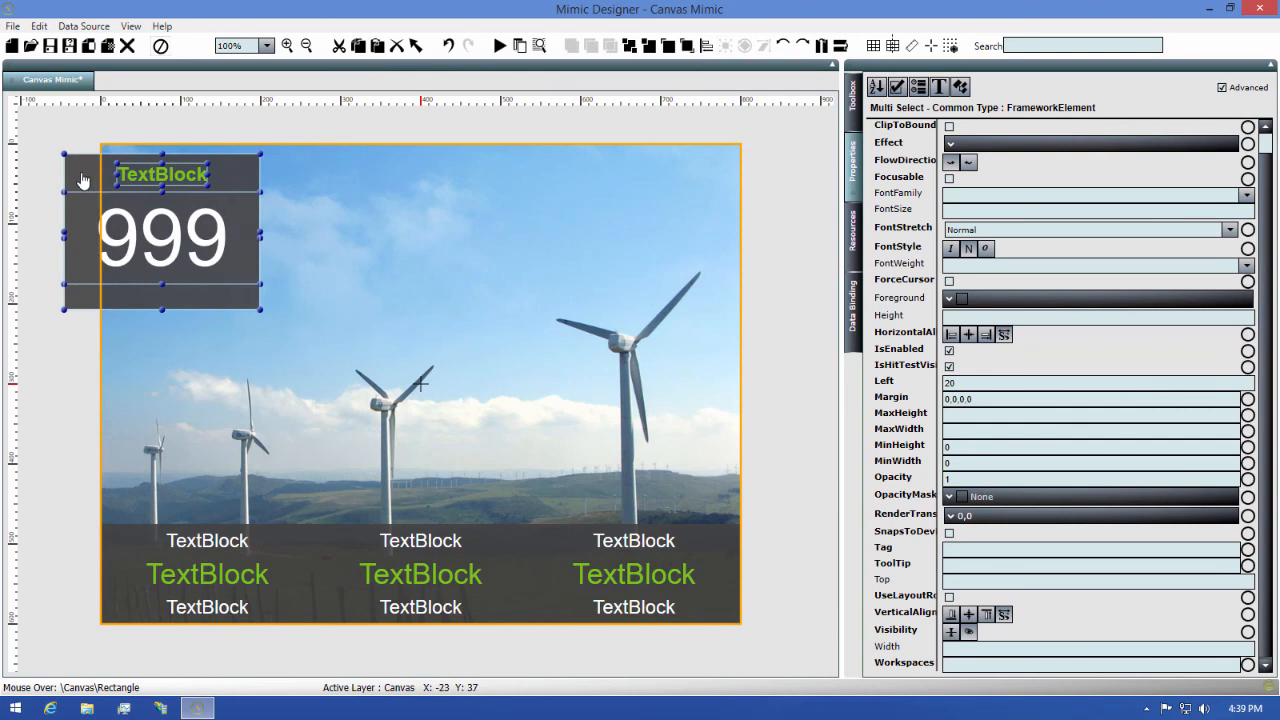
{"action": "left_click_drag", "start_coordinate": [83, 180], "coordinate": [126, 177]}
{"action": "left_click", "coordinate": [117, 133]}
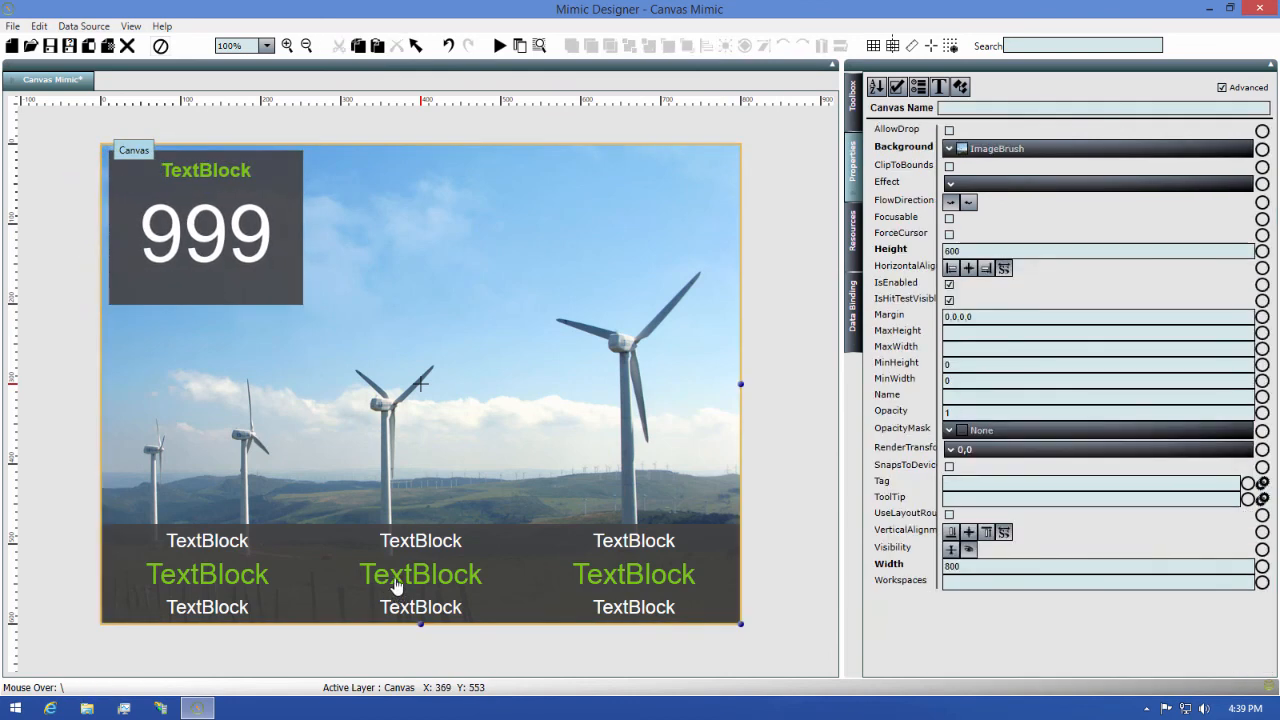
Step: Move the green text block back to the upper-left corner of the dark rectangle
{"action": "left_click", "coordinate": [186, 174]}
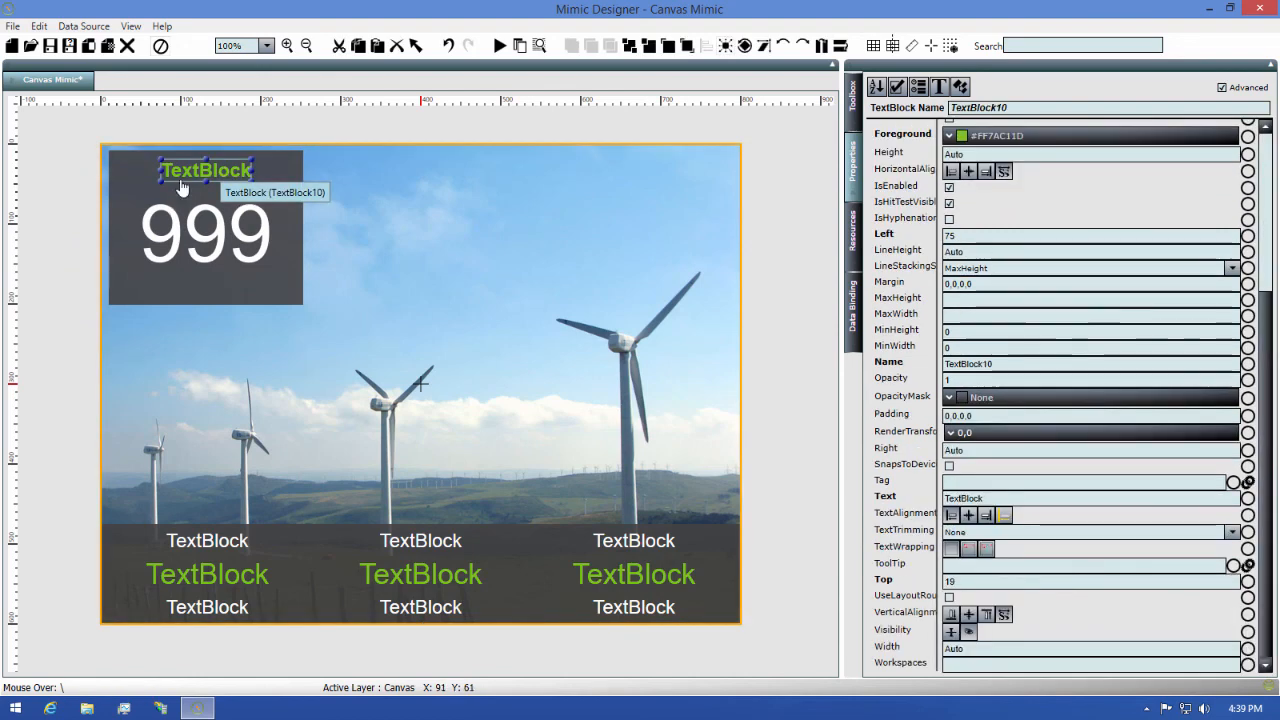
{"action": "left_click_drag", "start_coordinate": [186, 172], "coordinate": [141, 170]}
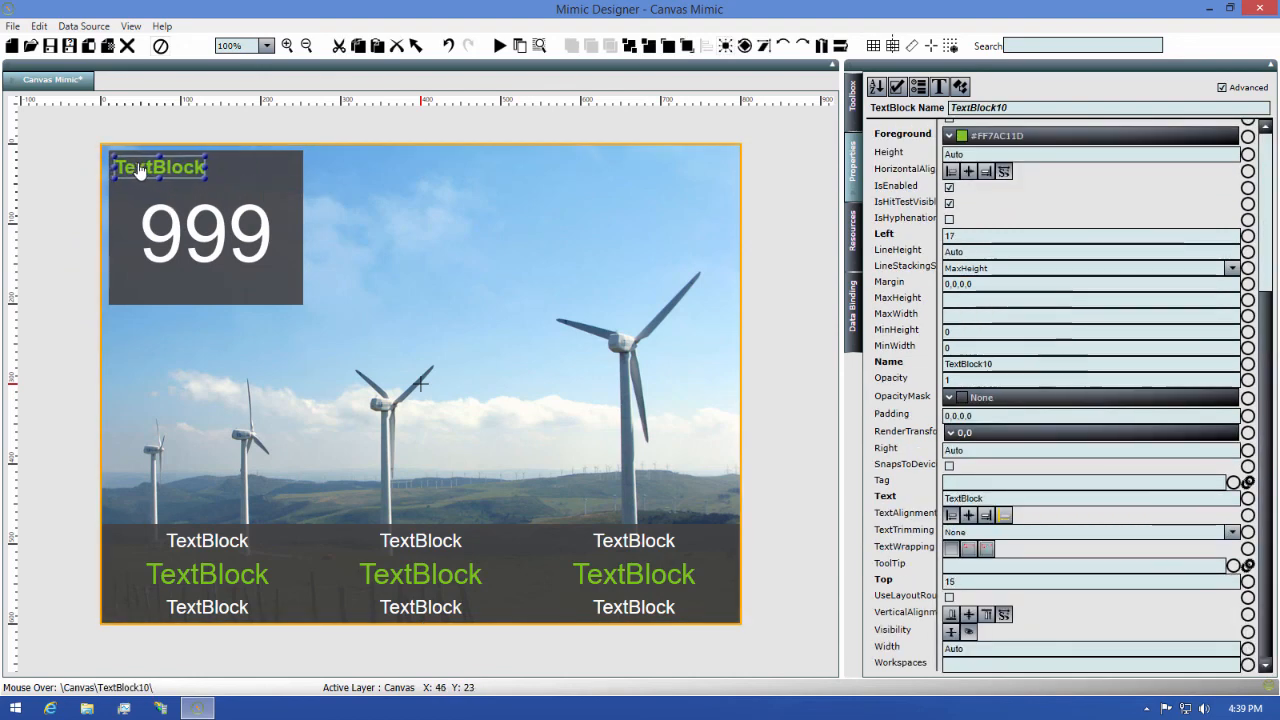
{"action": "left_click", "coordinate": [199, 135]}
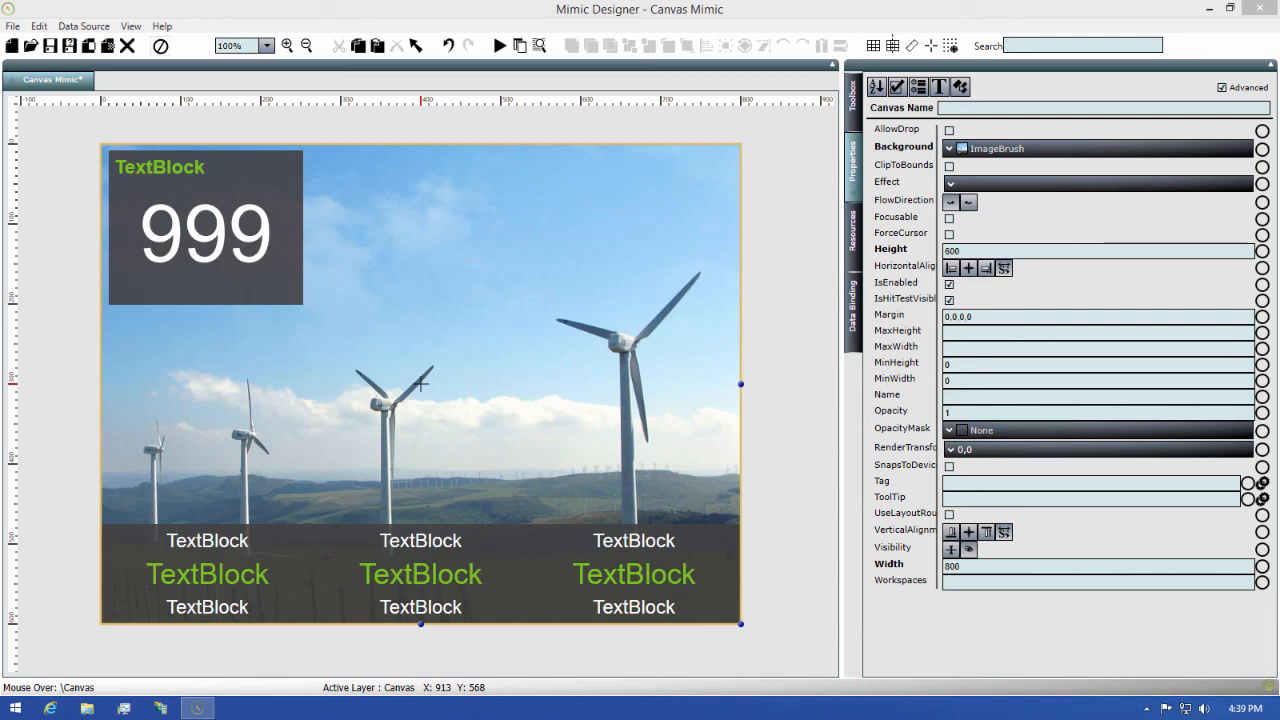
Step: Nudge the 999 text block one pixel left and save the mimic as Canvas Mimic in the Mimics folder
{"action": "left_click", "coordinate": [302, 202]}
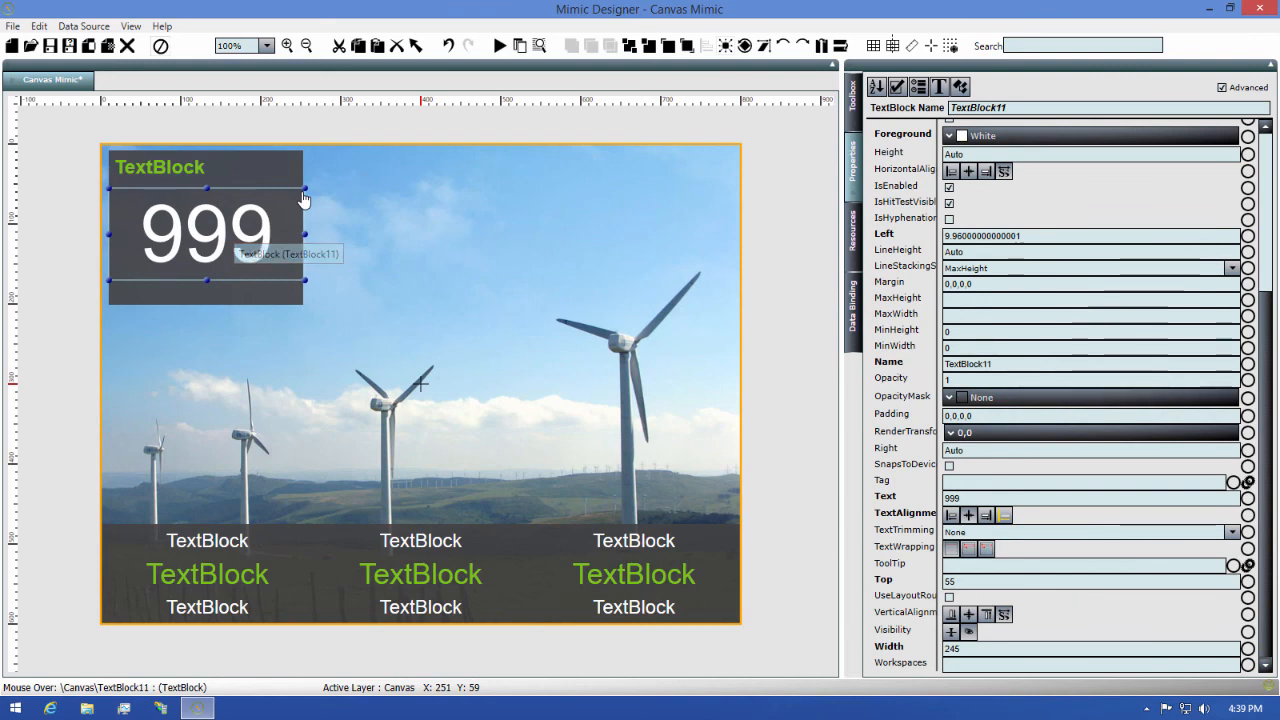
{"action": "key", "text": "Left"}
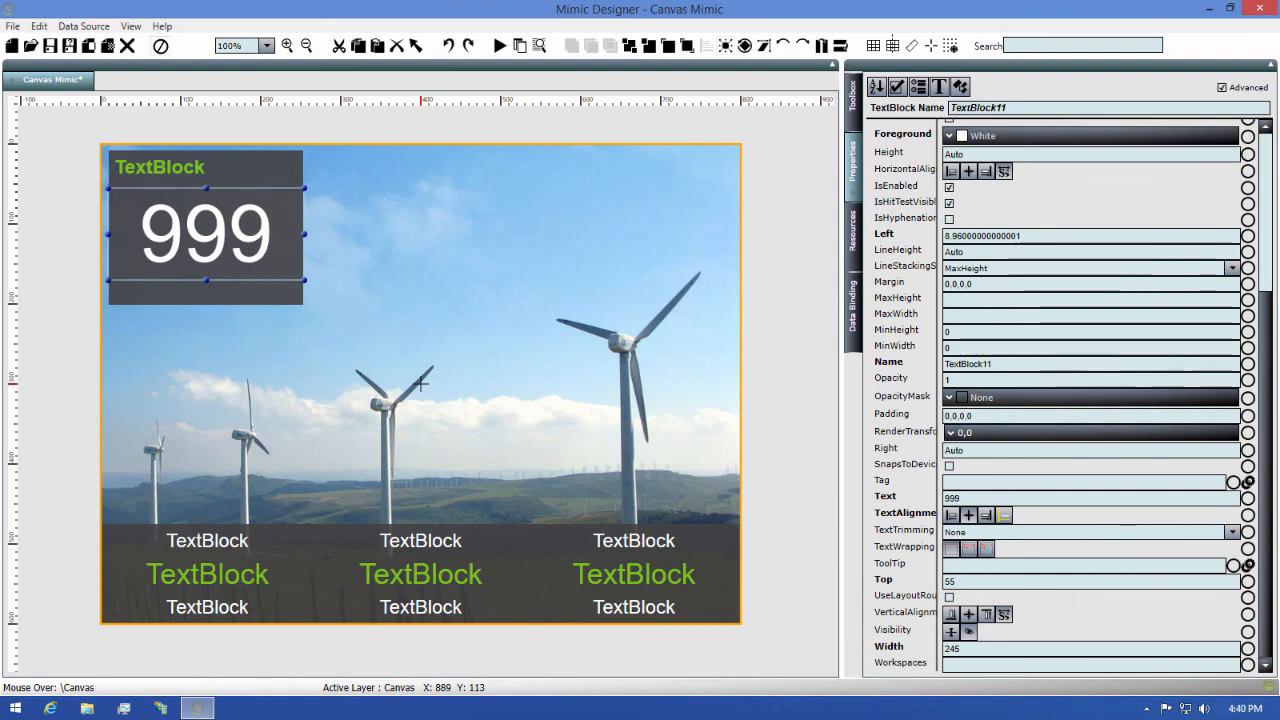
{"action": "left_click", "coordinate": [49, 45]}
{"action": "double_click", "coordinate": [457, 243]}
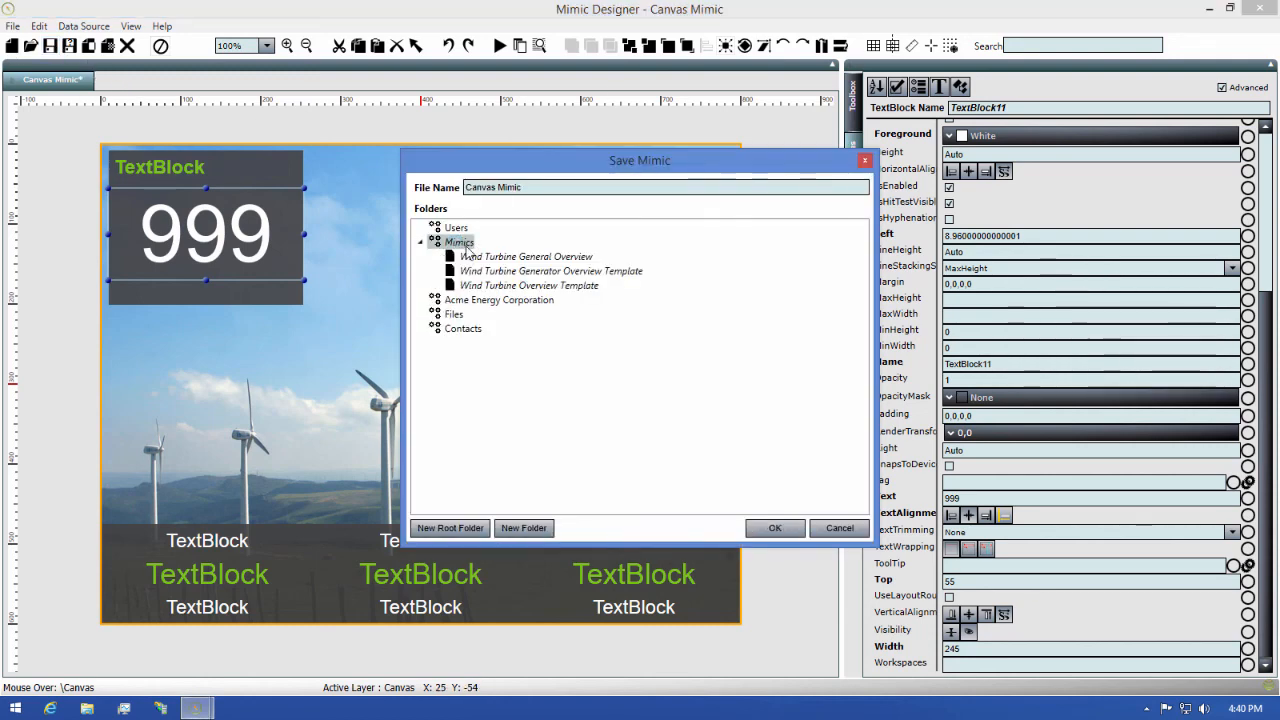
{"action": "left_click", "coordinate": [775, 530]}
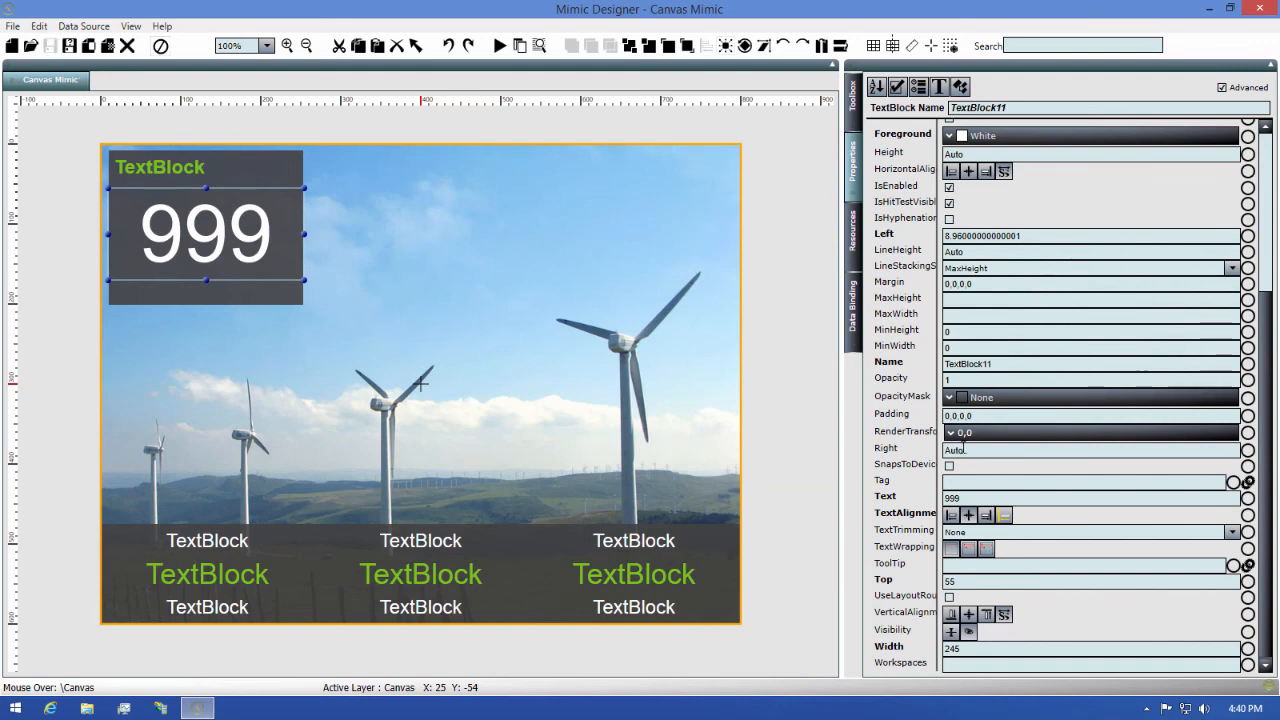
Step: Run the mimic in Status Enterprise Runtime, restore the runtime window from full screen, and enlarge it to check how the mimic scales
{"action": "left_click", "coordinate": [499, 45]}
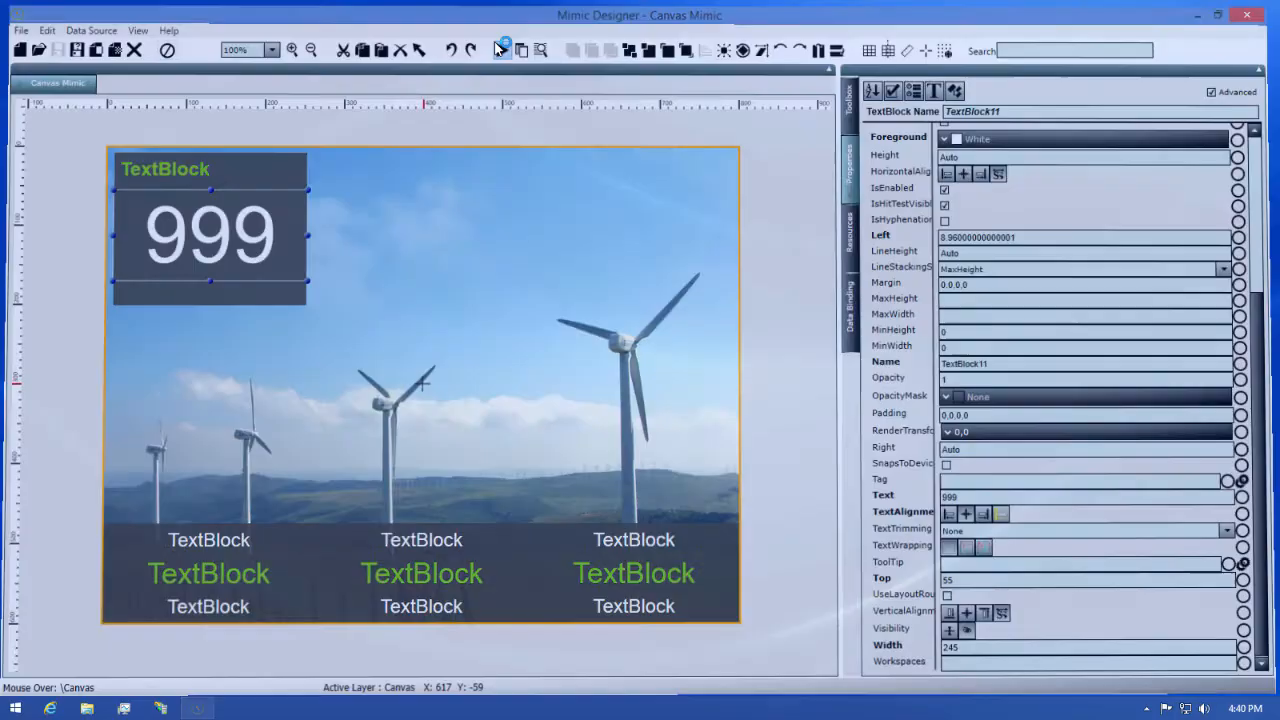
{"action": "left_click", "coordinate": [793, 465]}
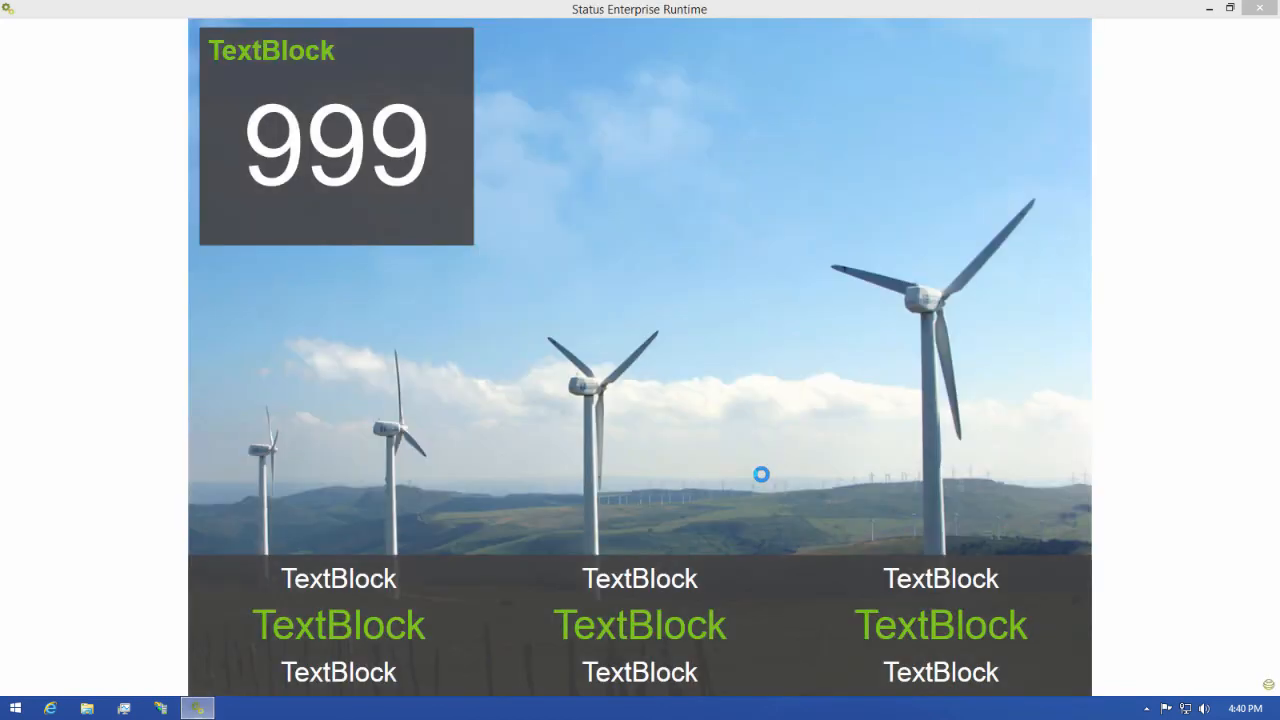
{"action": "double_click", "coordinate": [610, 8]}
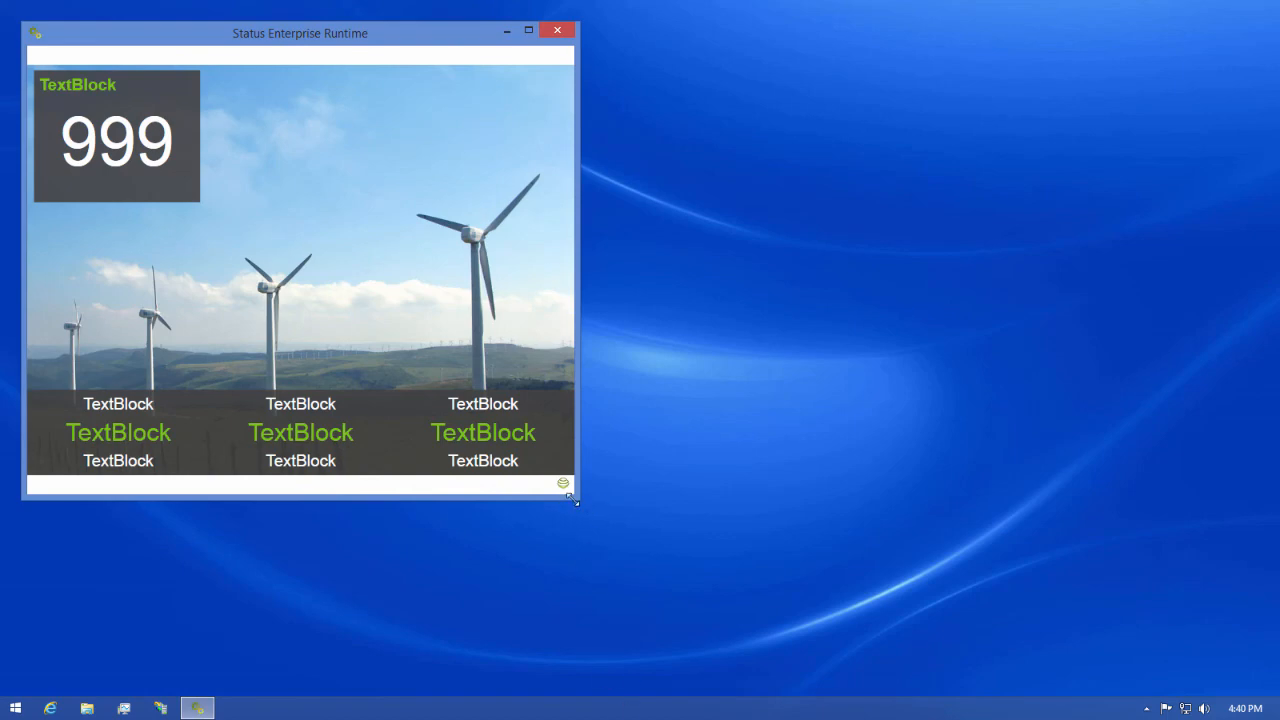
{"action": "left_click_drag", "start_coordinate": [574, 500], "coordinate": [871, 685]}
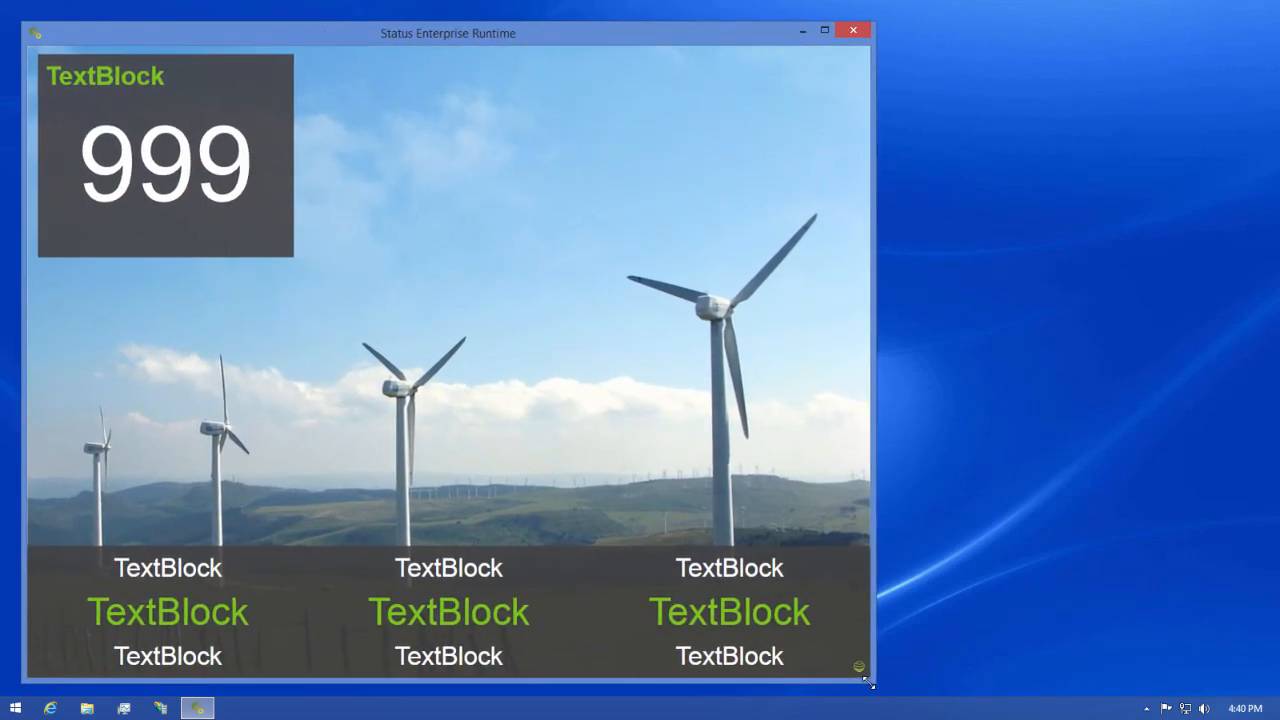